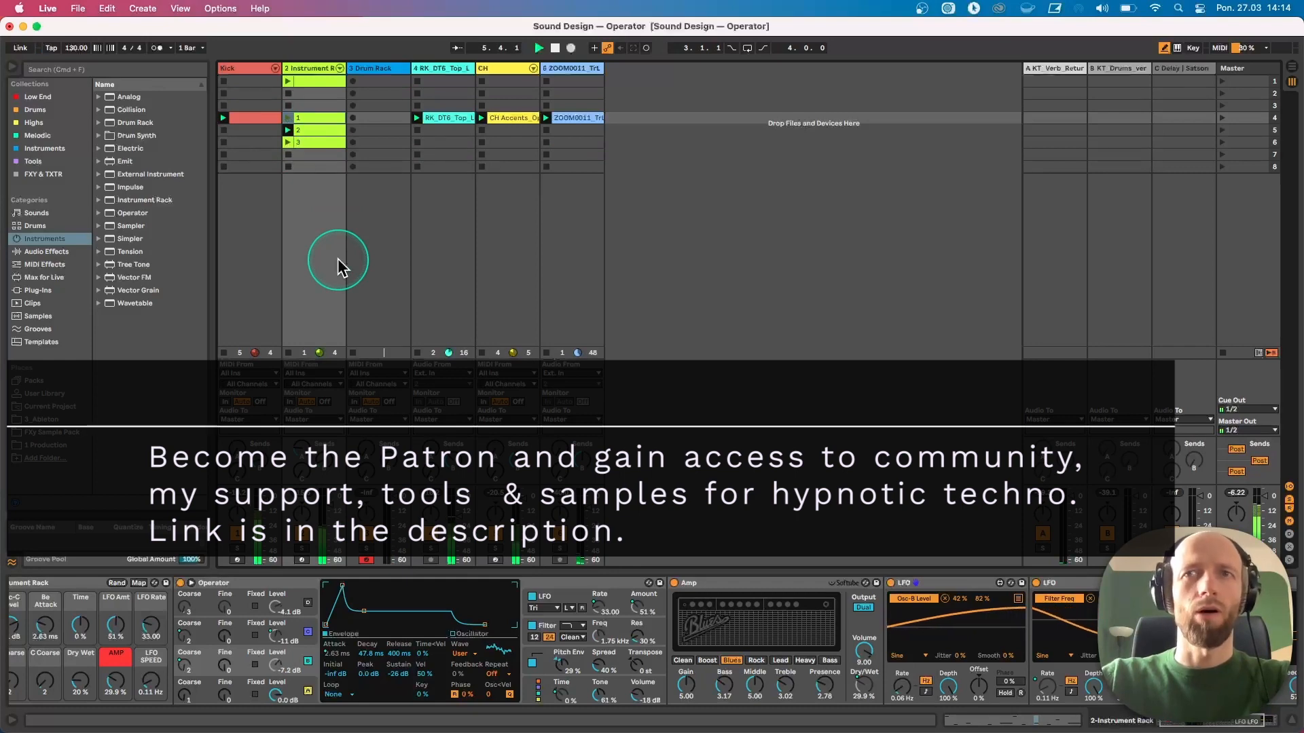
Stop playback of the set
scroll(377, 651, "left", 1)
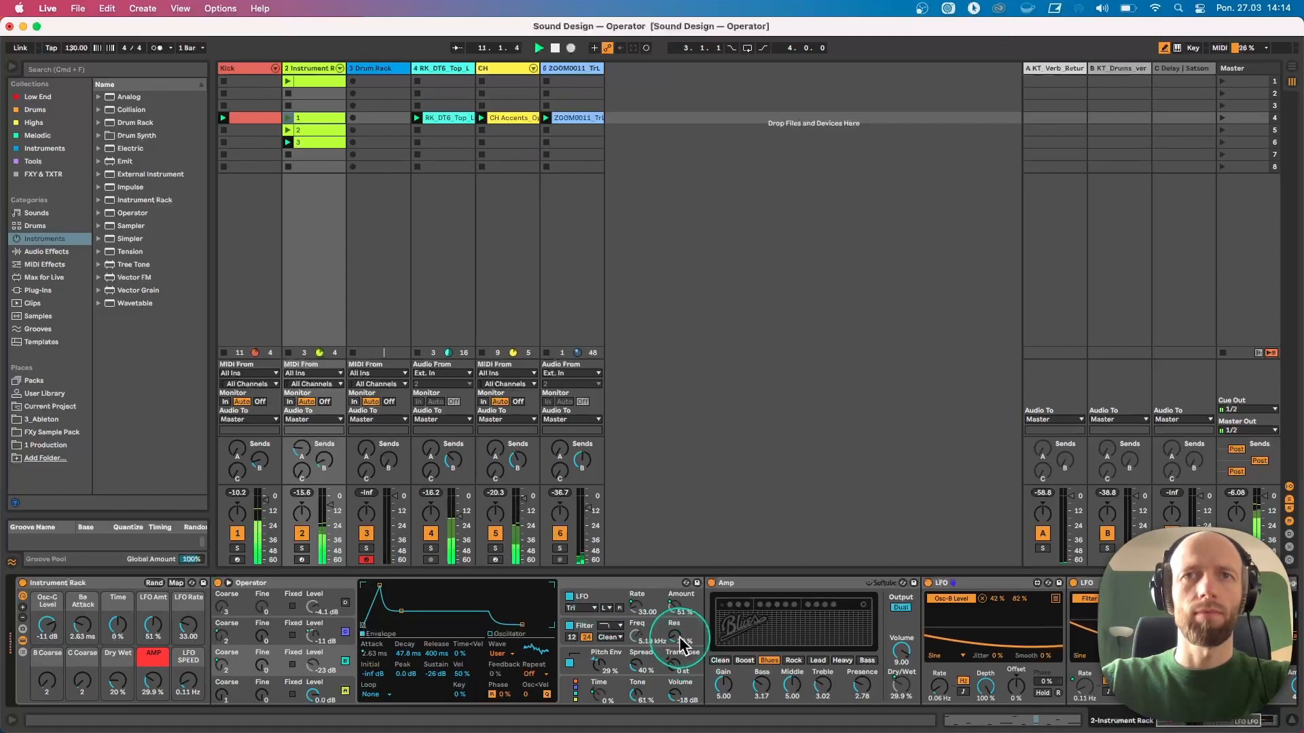
left_click_drag(676, 637, 675, 636)
left_click(539, 336)
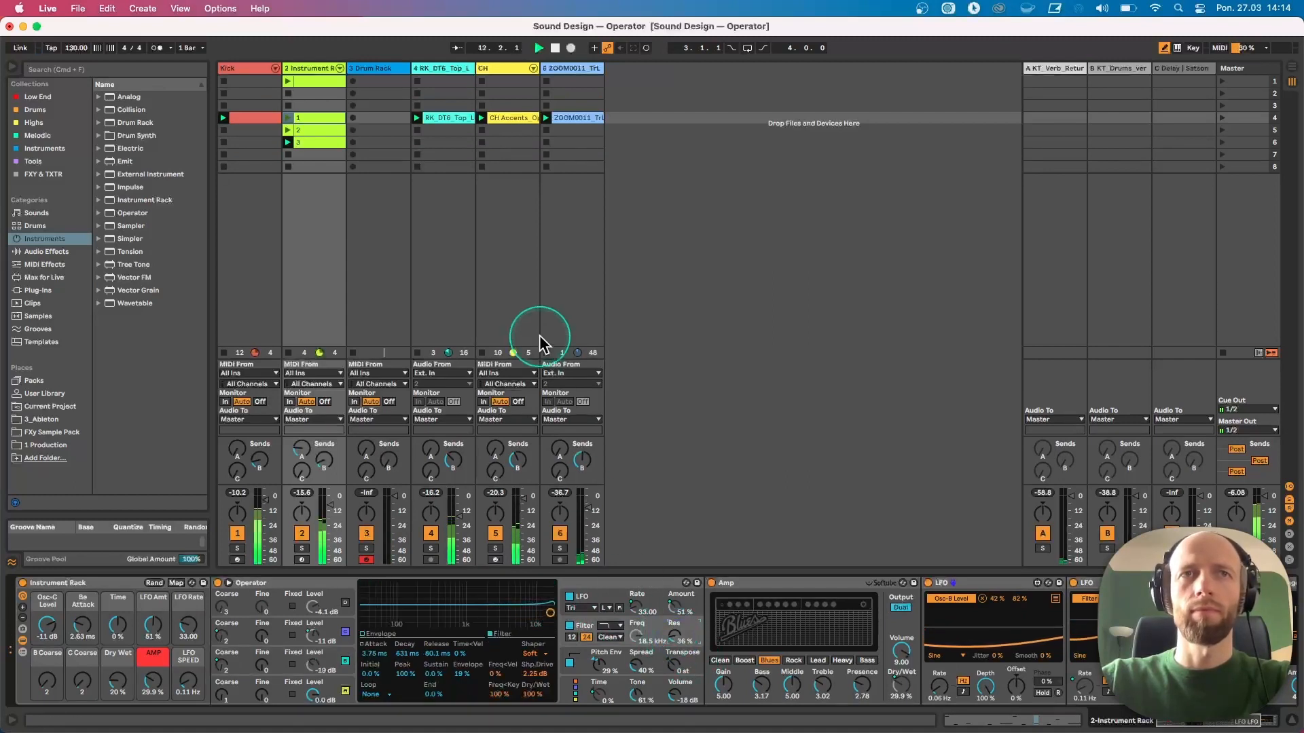
key("space")
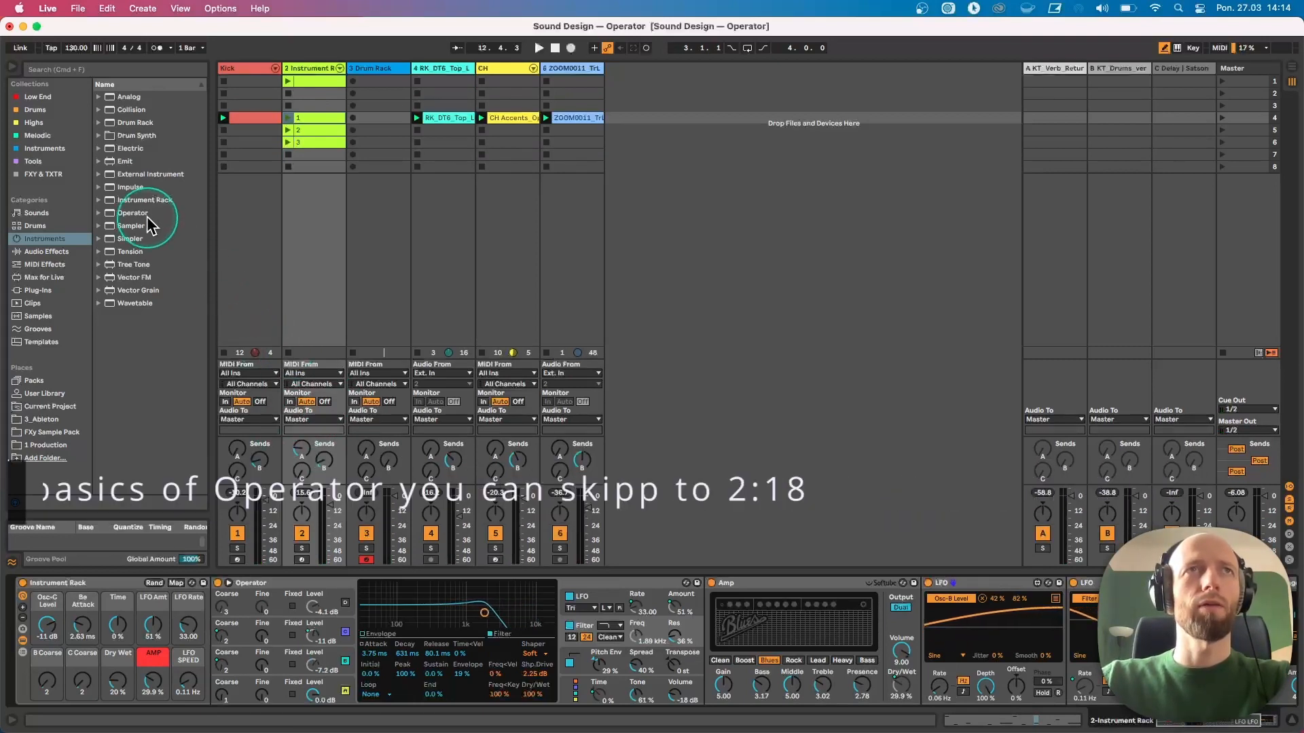
Add an Operator instrument on a new MIDI track and solo that track
left_click_drag(111, 212, 371, 172)
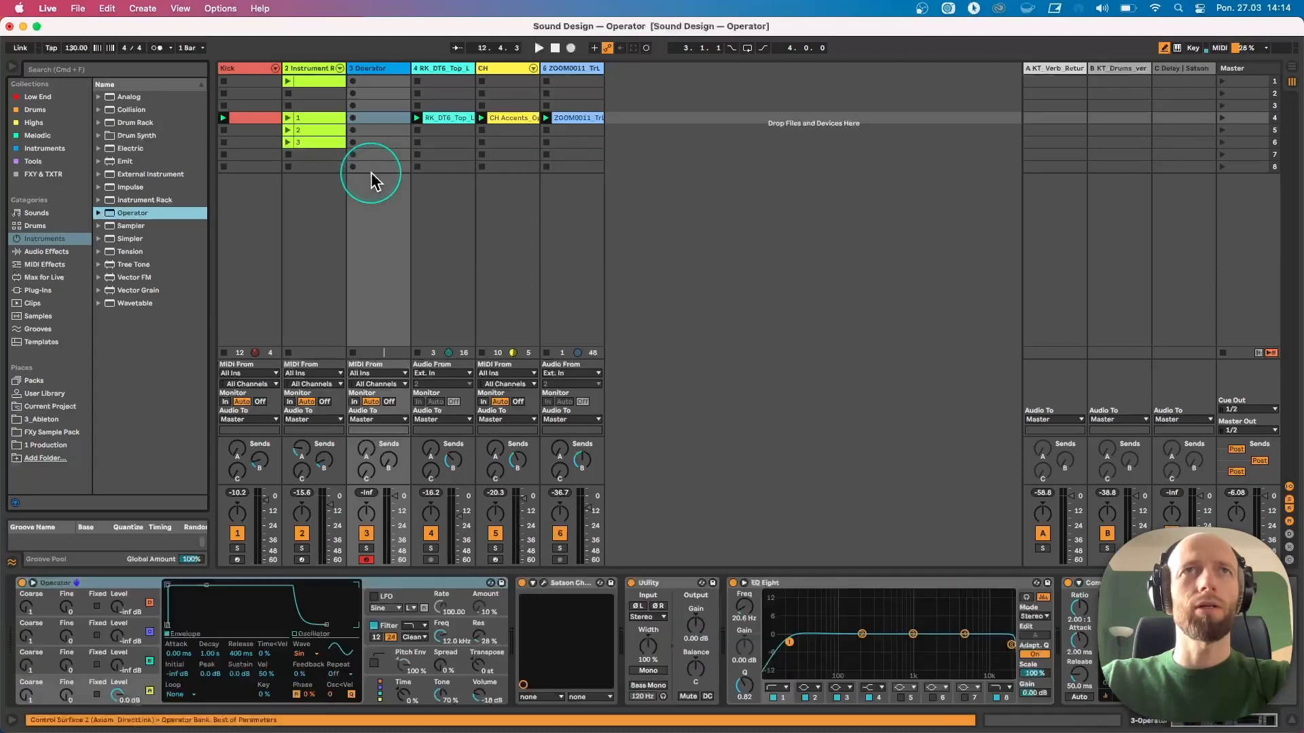
left_click(366, 548)
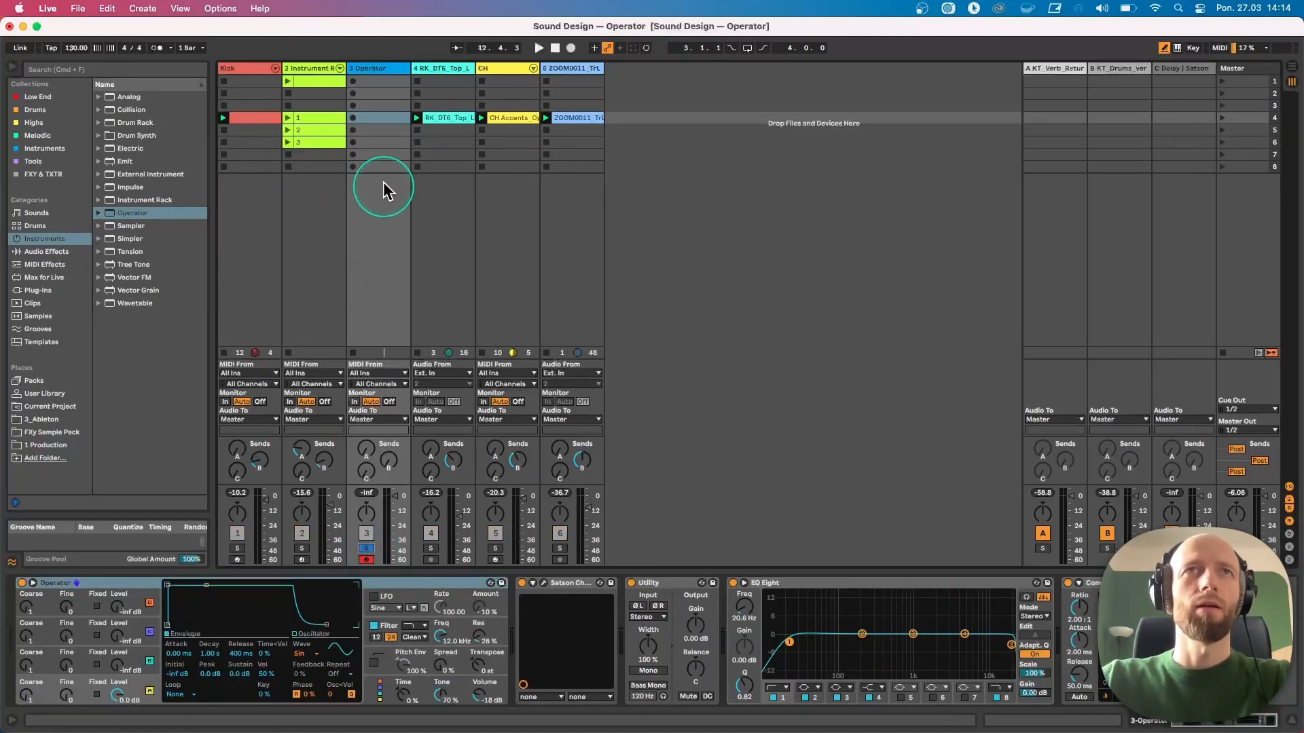
Create a clip on the Operator track holding a one-beat D2 note duplicated twice, and launch it
double_click(368, 120)
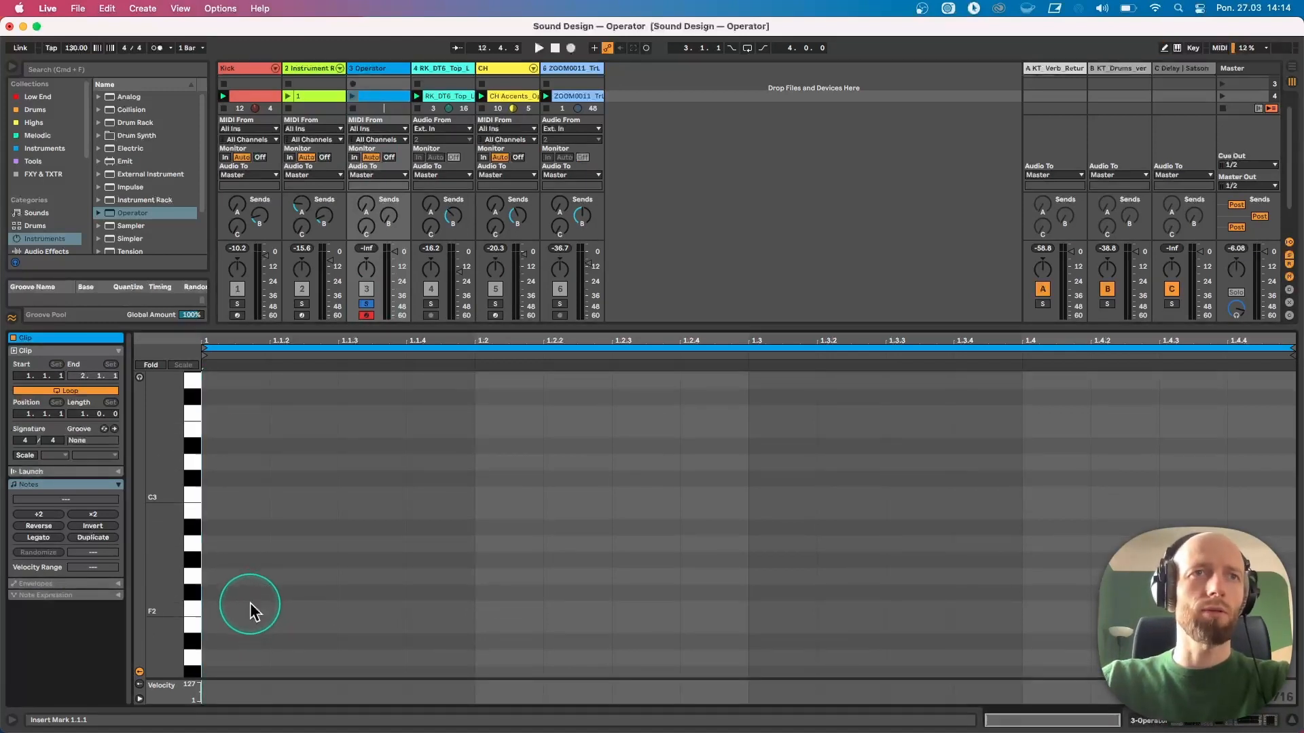
left_click_drag(254, 606, 635, 603)
key("super+d")
key("super+d")
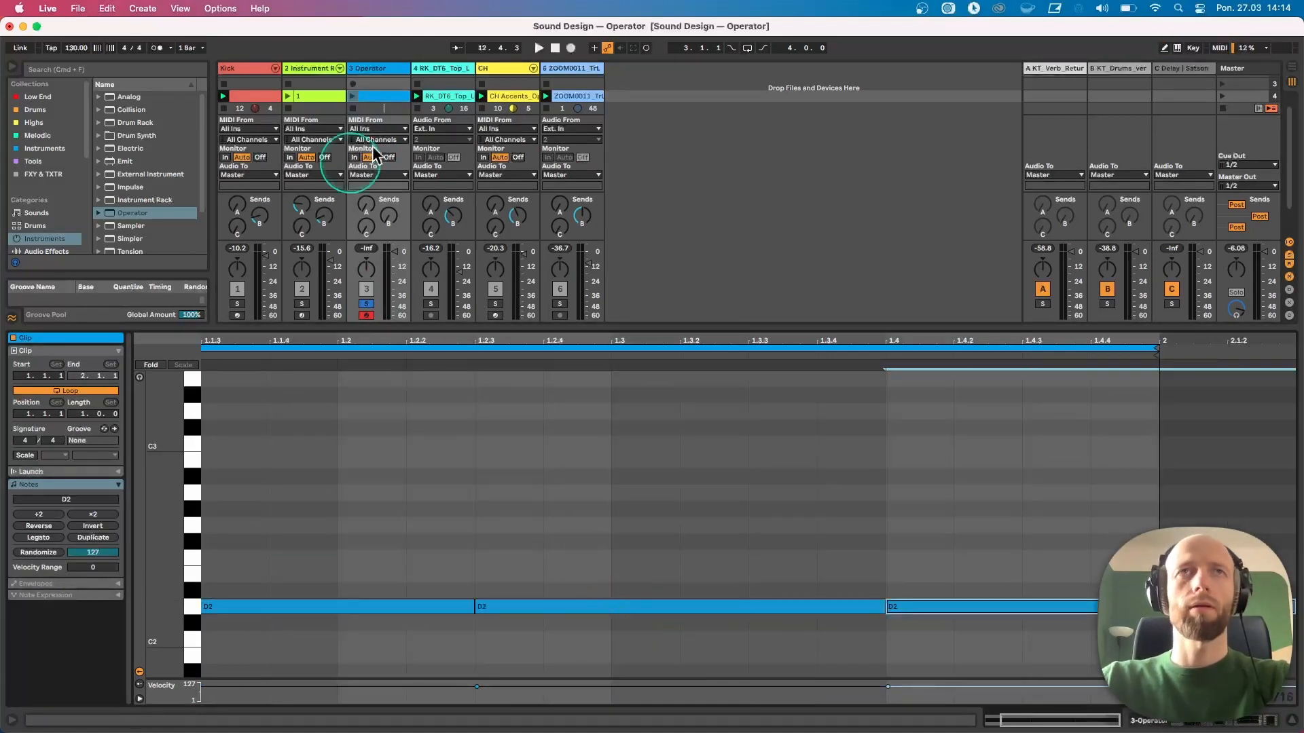
left_click(352, 97)
Open the Operator device and set oscillator C's level to -12 dB while the clip plays
double_click(370, 71)
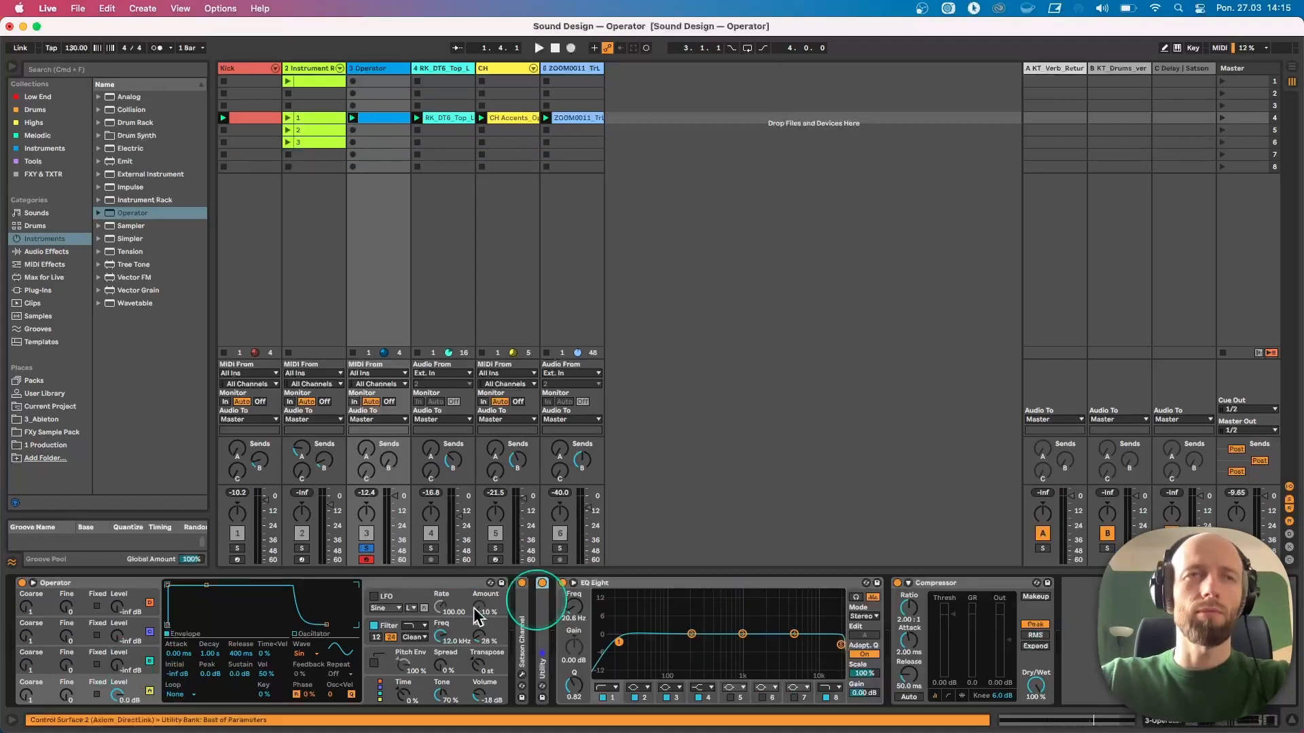
left_click(119, 668)
left_click_drag(126, 666, 126, 664)
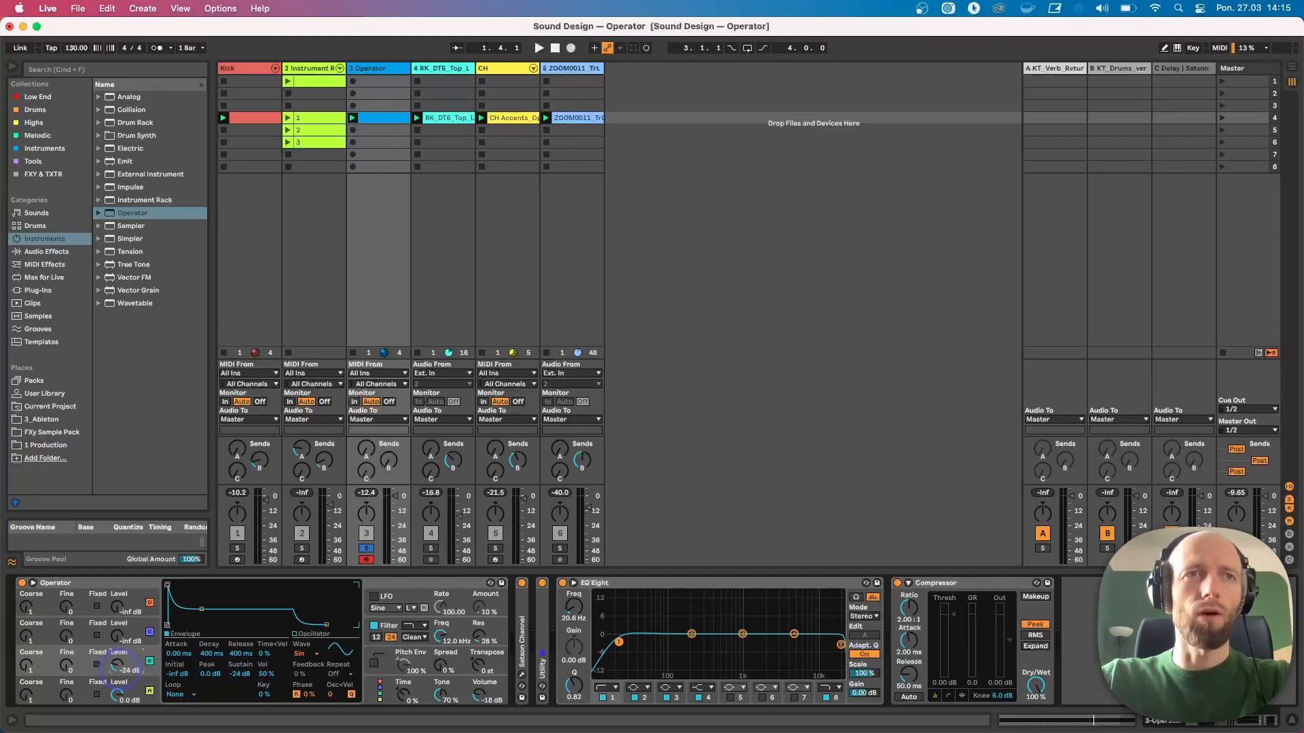
key("space")
left_click_drag(124, 666, 123, 662)
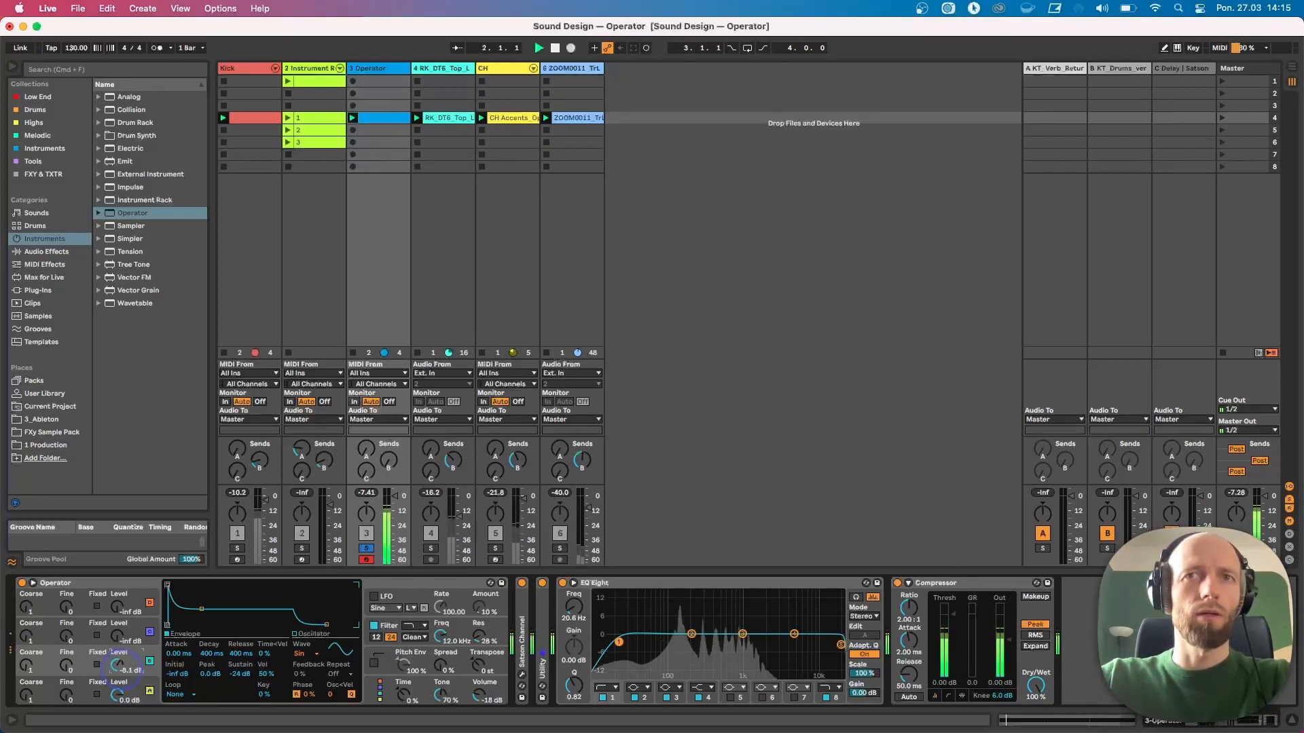
key("space")
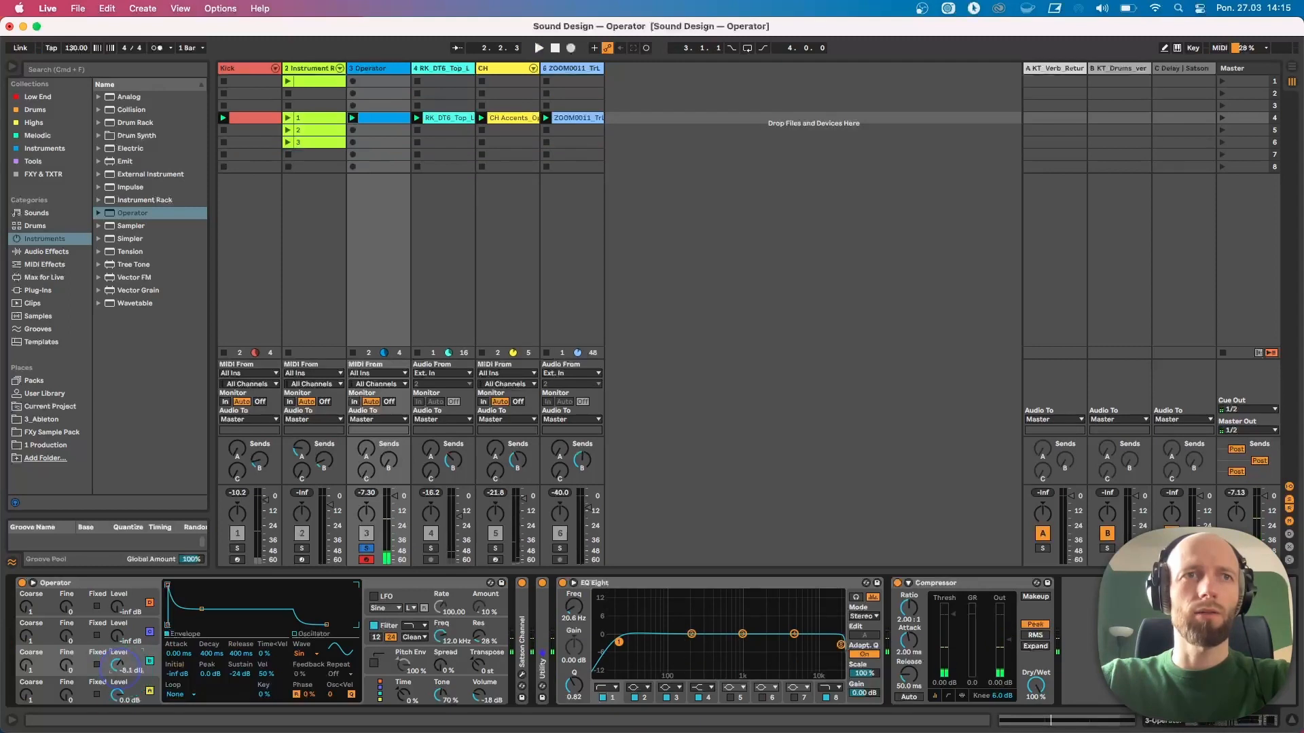
left_click_drag(119, 665, 121, 672)
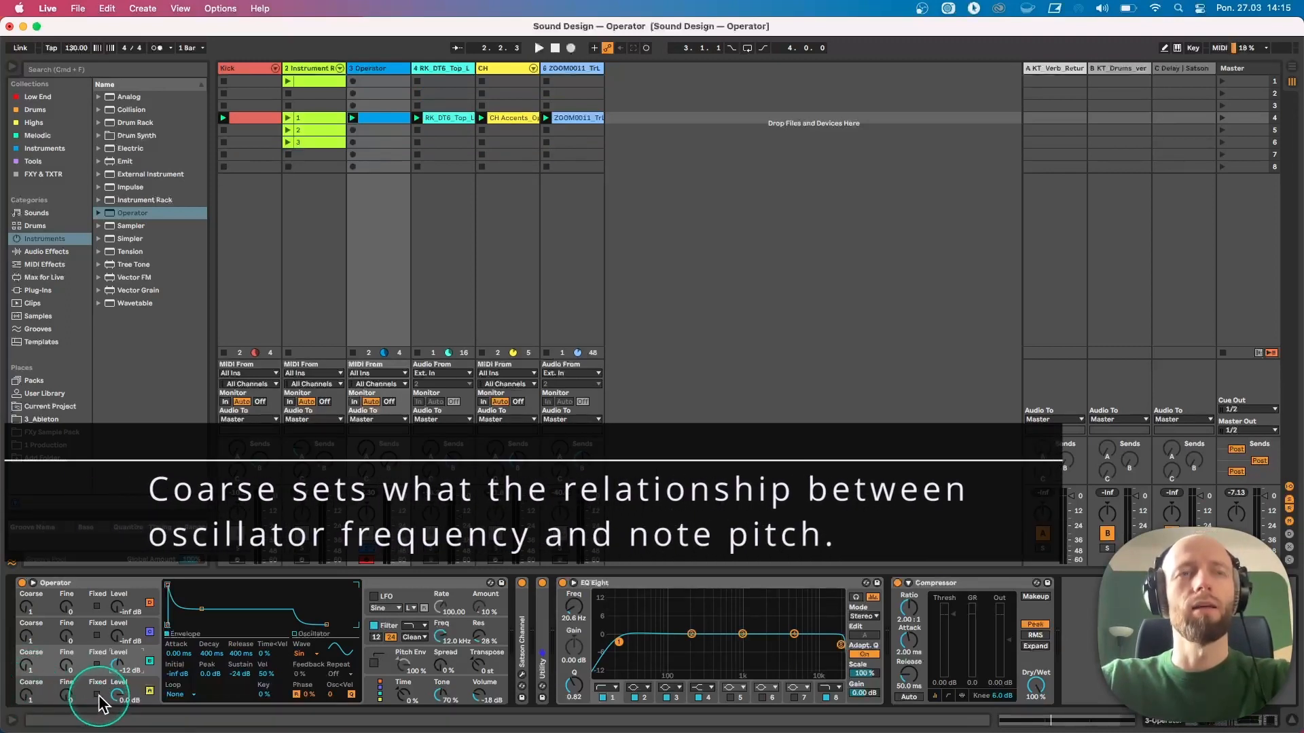
Change oscillator C's coarse tuning and restart playback
left_click(141, 687)
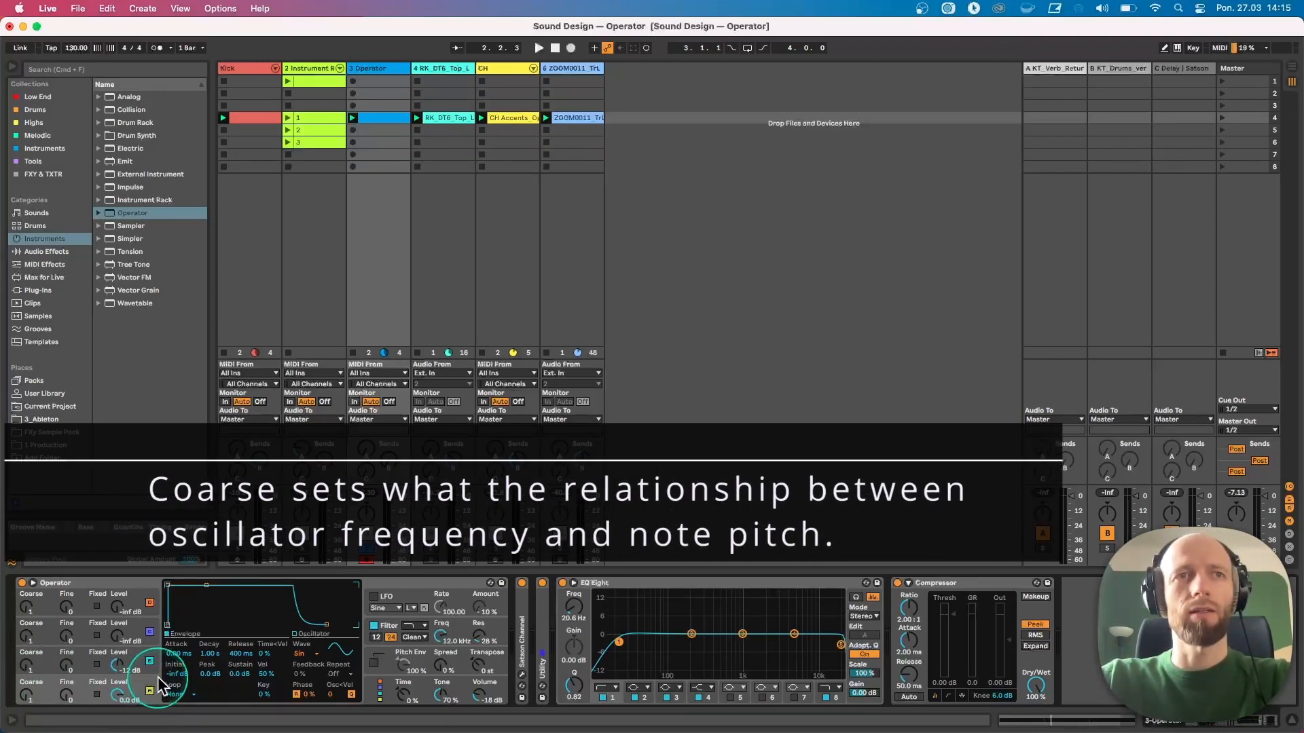
left_click_drag(26, 668, 26, 665)
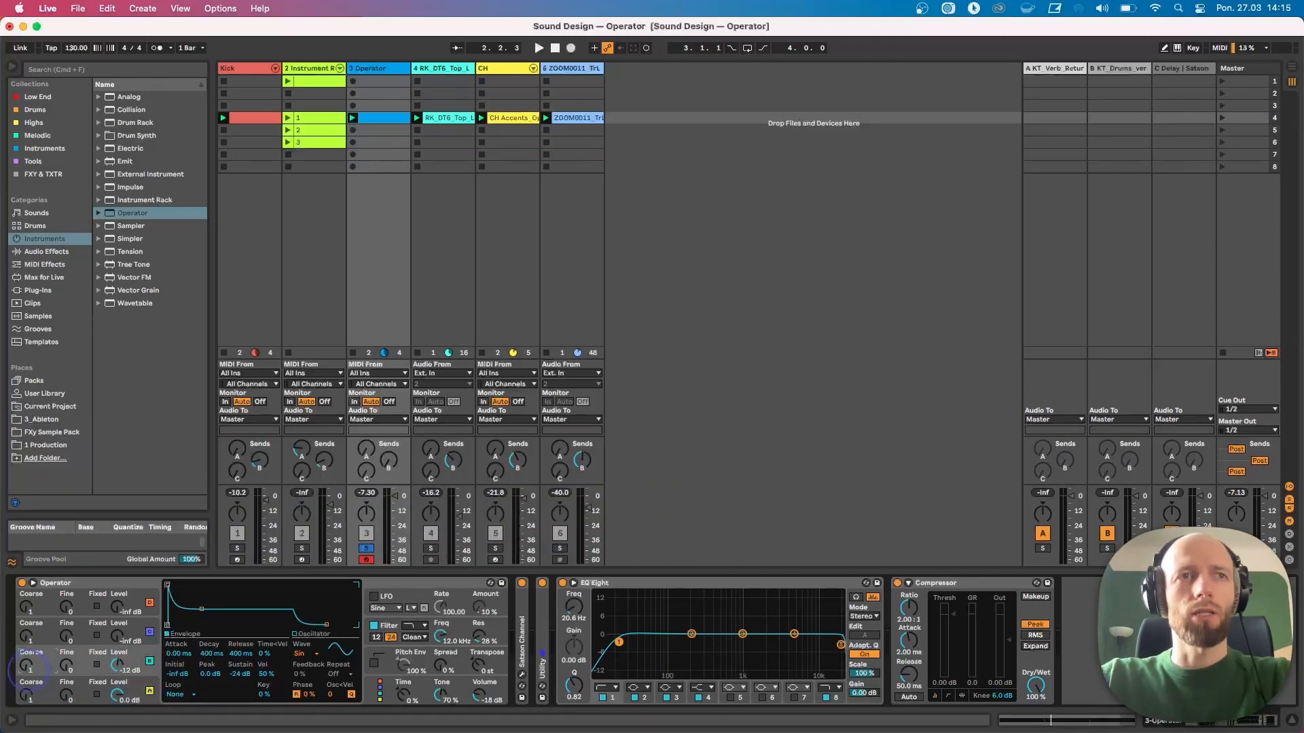
key("space")
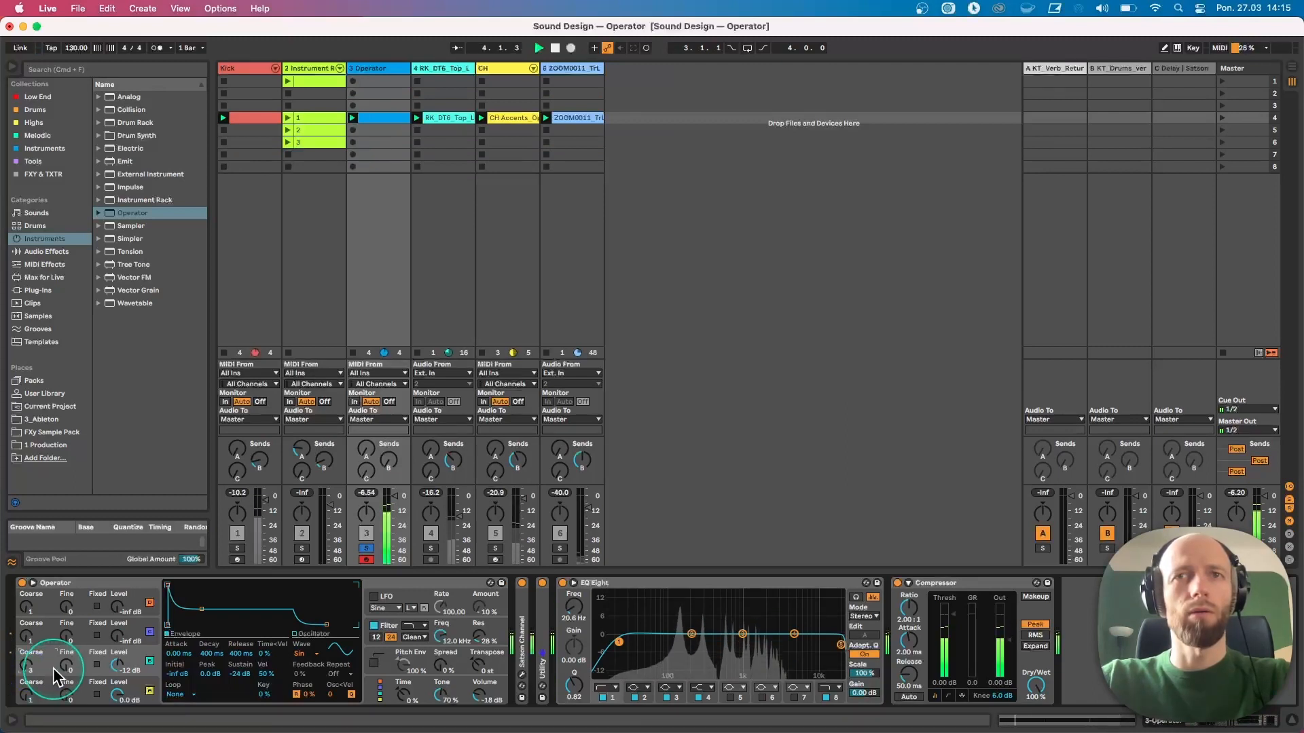
Set oscillator B's level to -16 dB and change its coarse tuning
left_click_drag(117, 639, 117, 636)
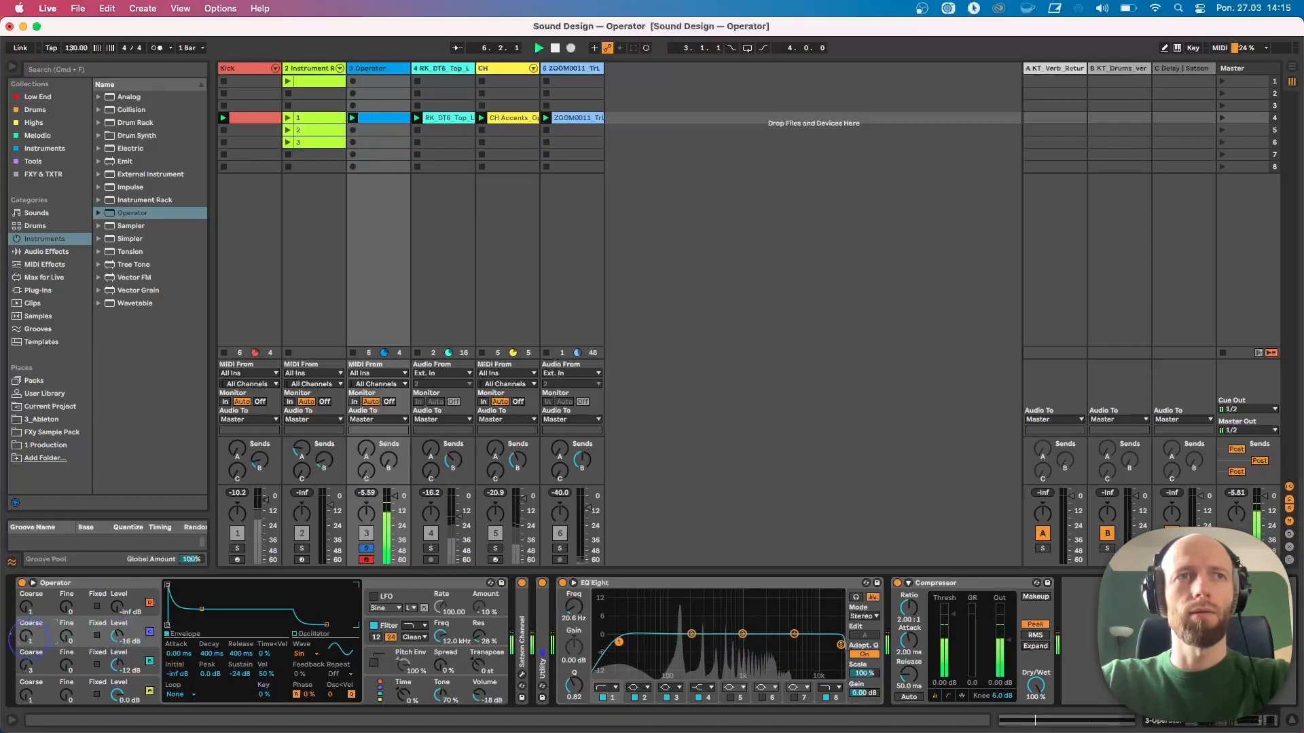
left_click_drag(25, 636, 28, 641)
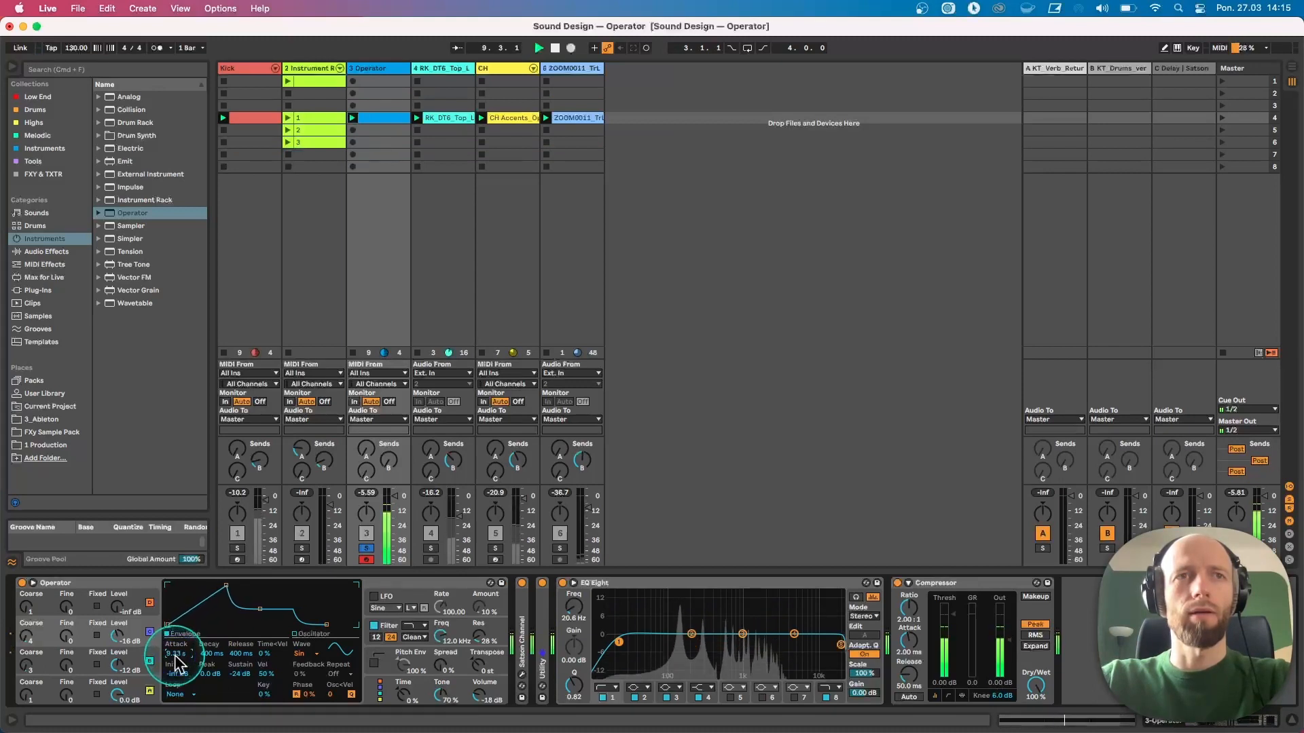
Set oscillator B's envelope attack to 105 ms and check the filter envelope display
left_click_drag(176, 656, 178, 672)
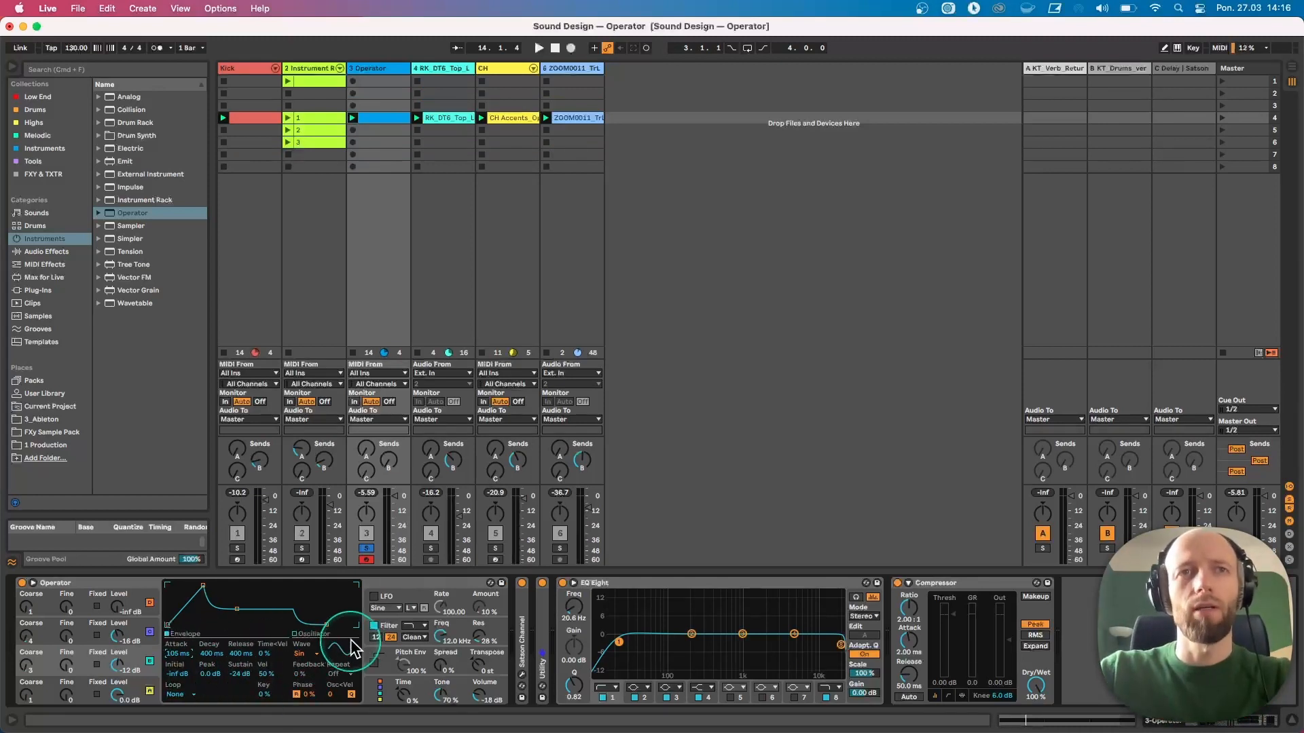
left_click(374, 625)
key("space")
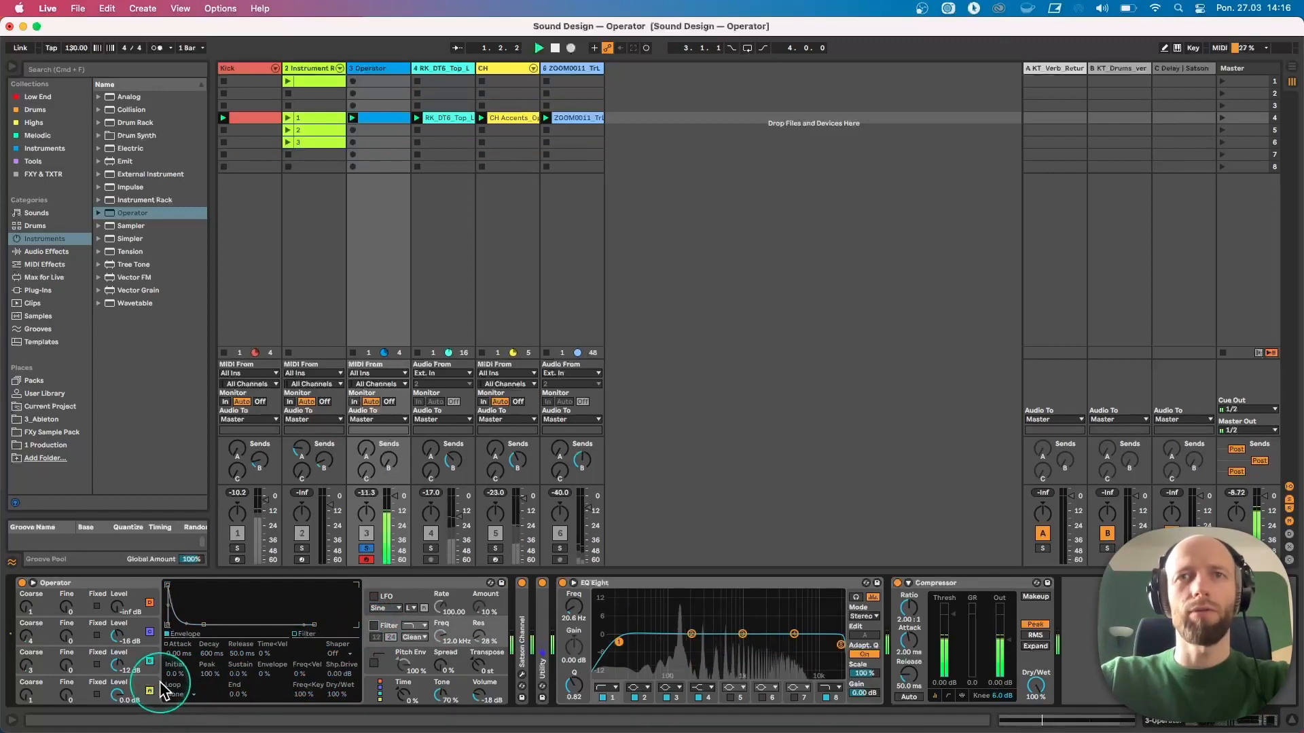
key("space")
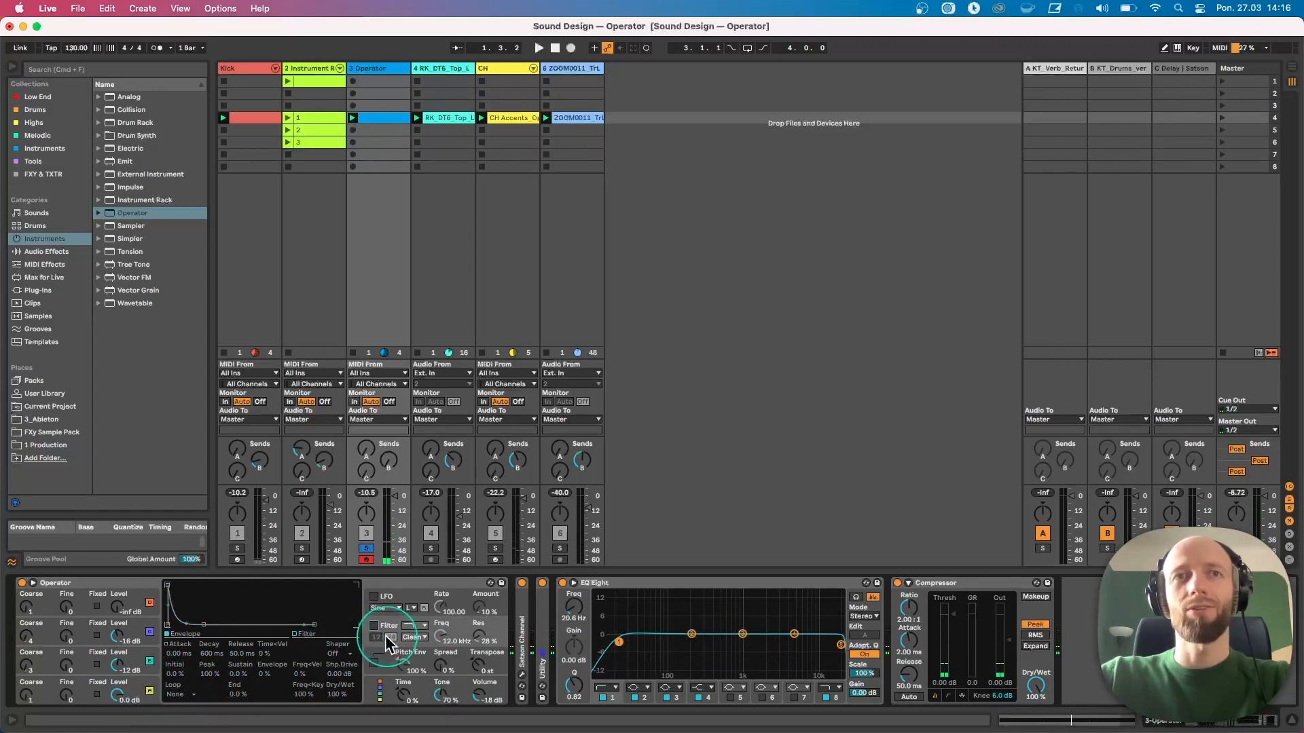
left_click(161, 679)
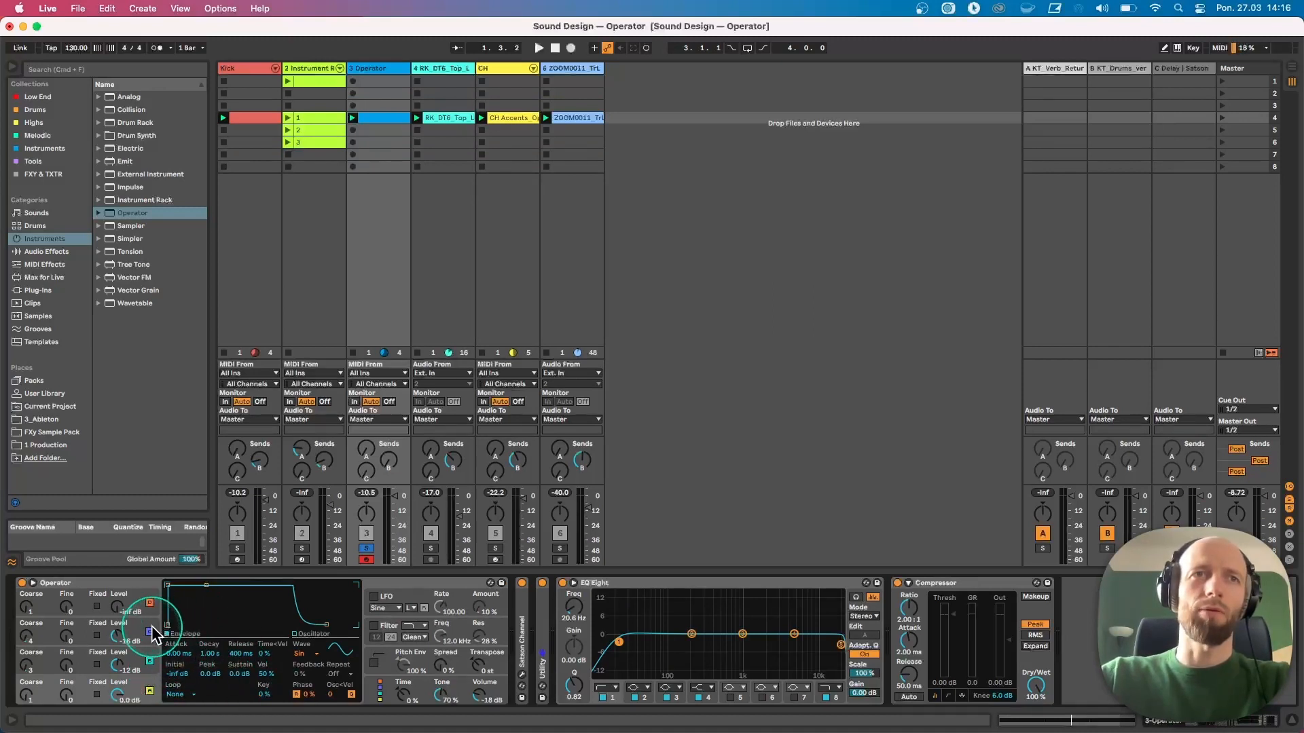
Unsolo the Operator track and solo the second Instrument Rack track
left_click(149, 657)
left_click(366, 549)
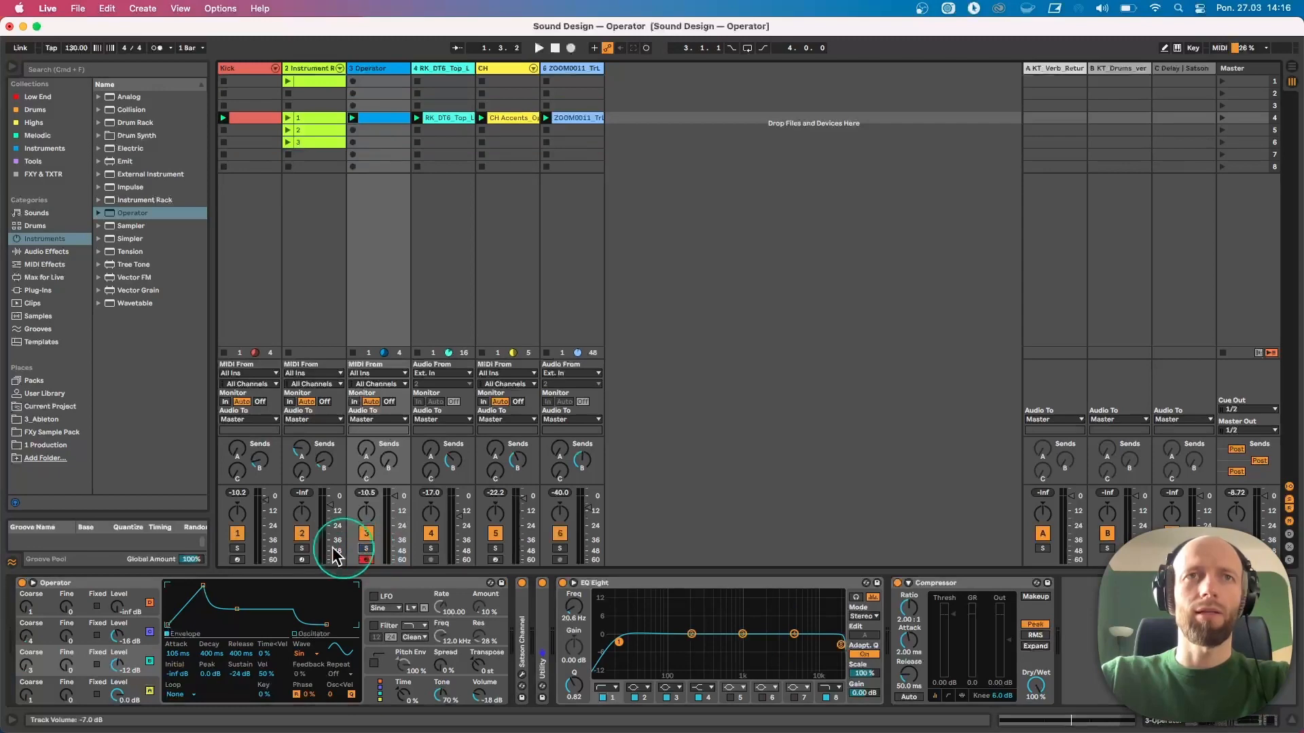
left_click(302, 549)
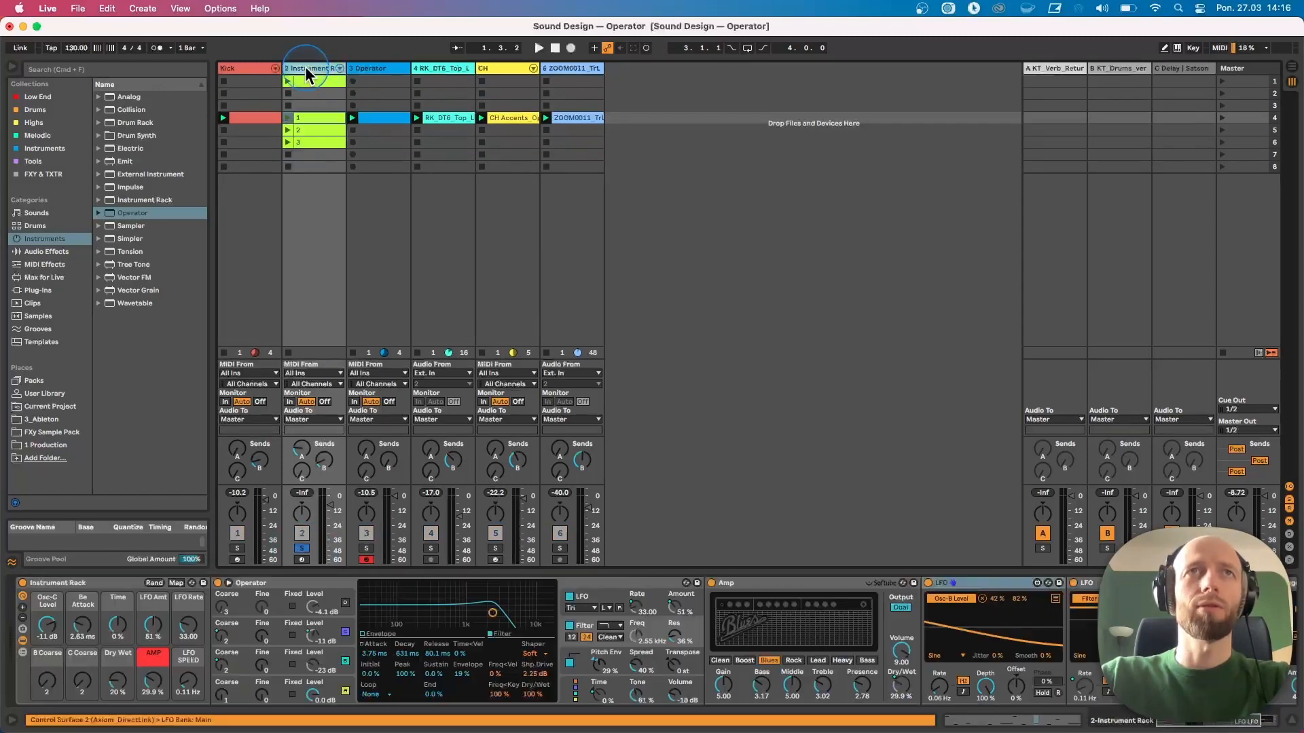
left_click(309, 69)
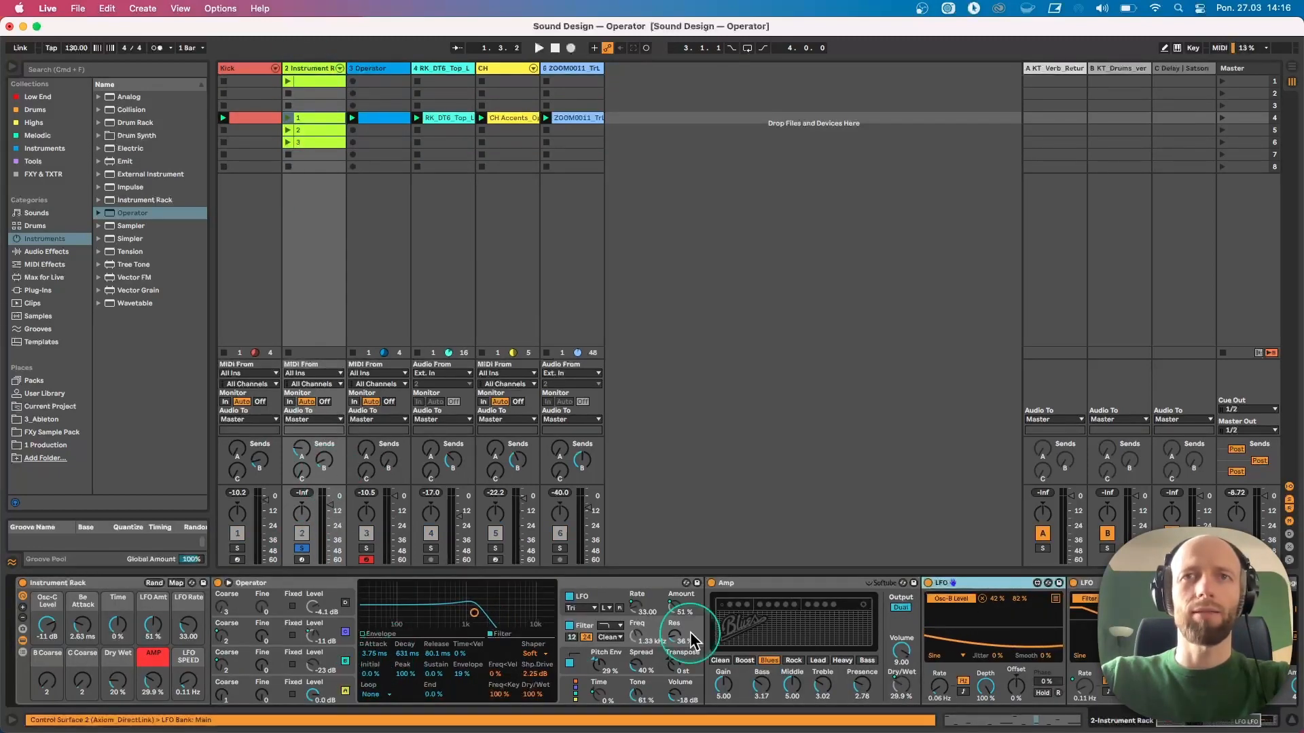
Fold the Amp device and inspect oscillator D's wave choices in the rack's Operator
double_click(751, 583)
left_click(345, 631)
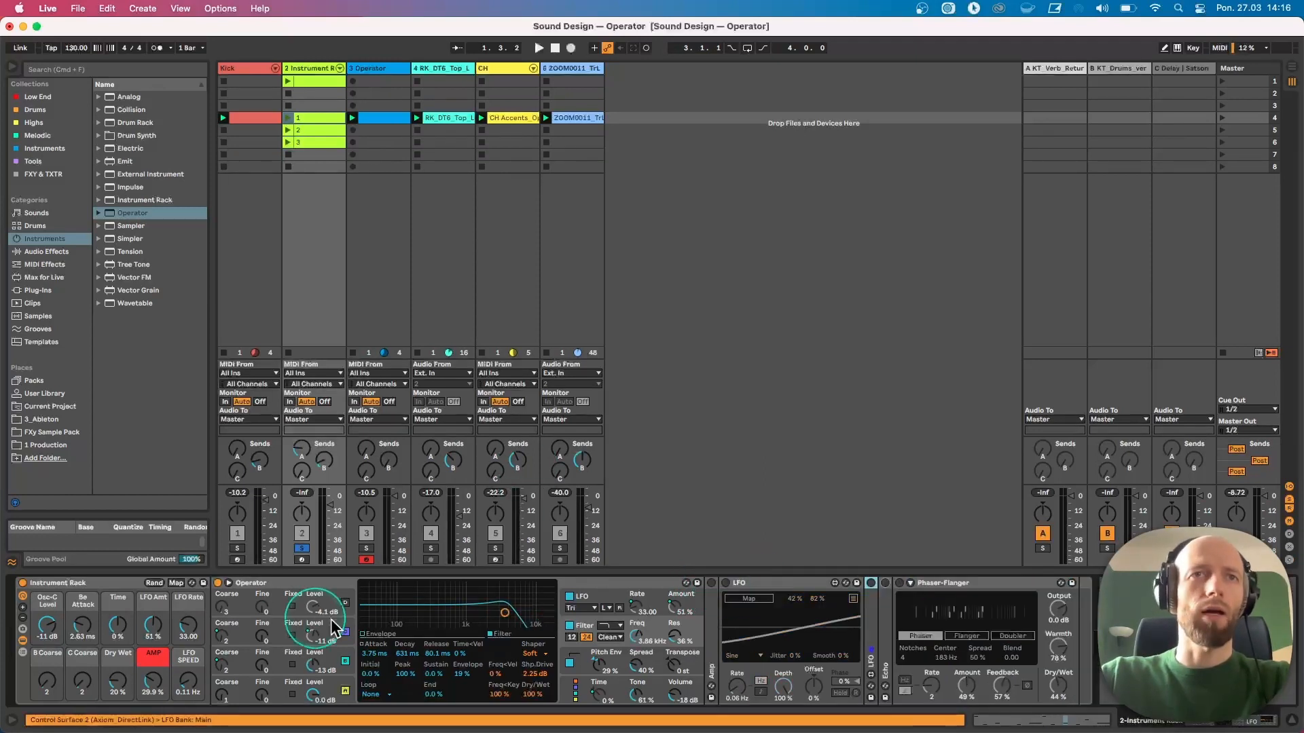
left_click(346, 678)
left_click(502, 654)
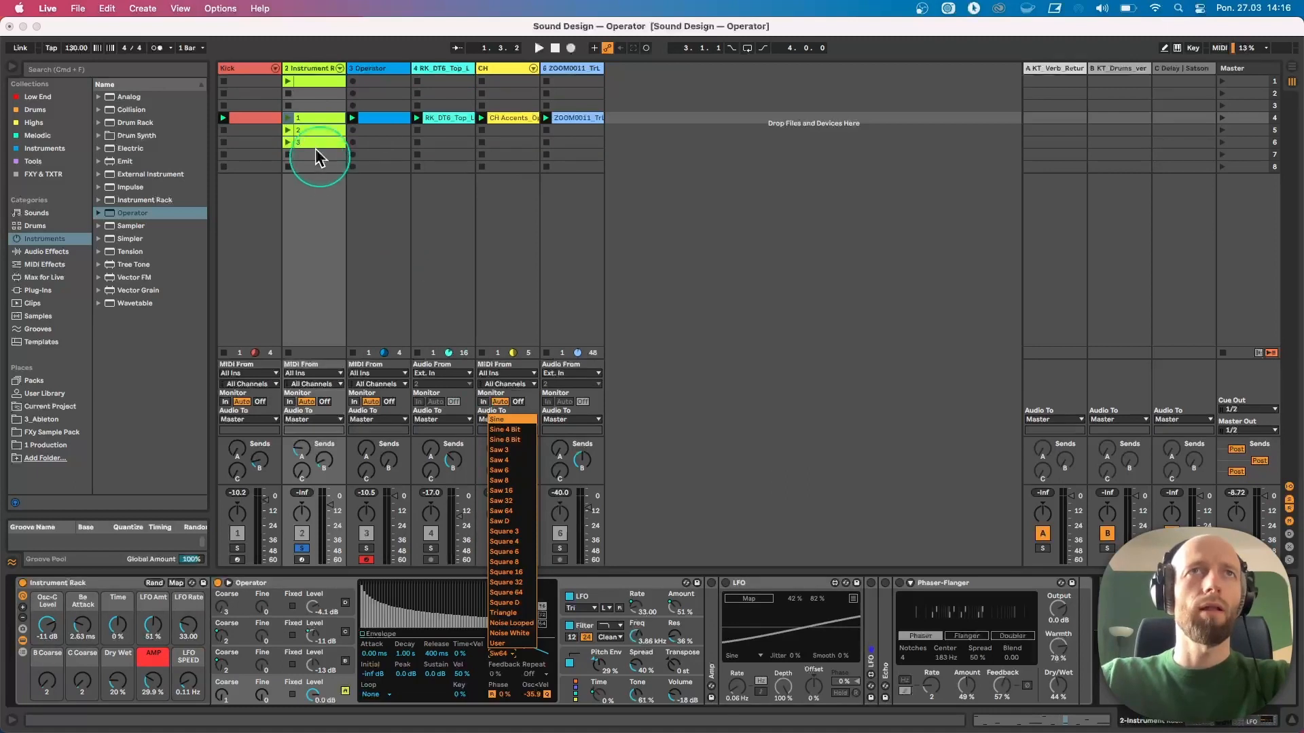
Launch the second clip on track 2 and set oscillator D's Osc<Vel to -40 %
left_click(287, 129)
left_click(287, 129)
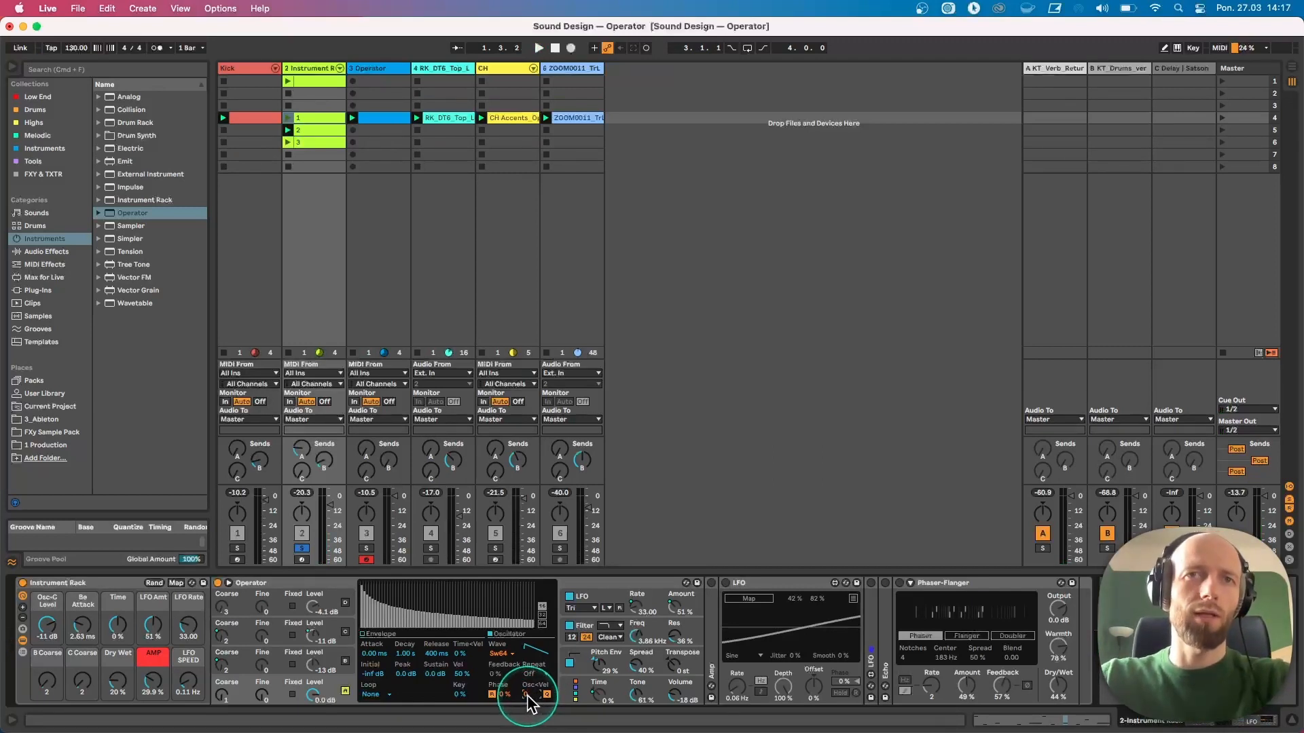
left_click_drag(527, 695, 526, 710)
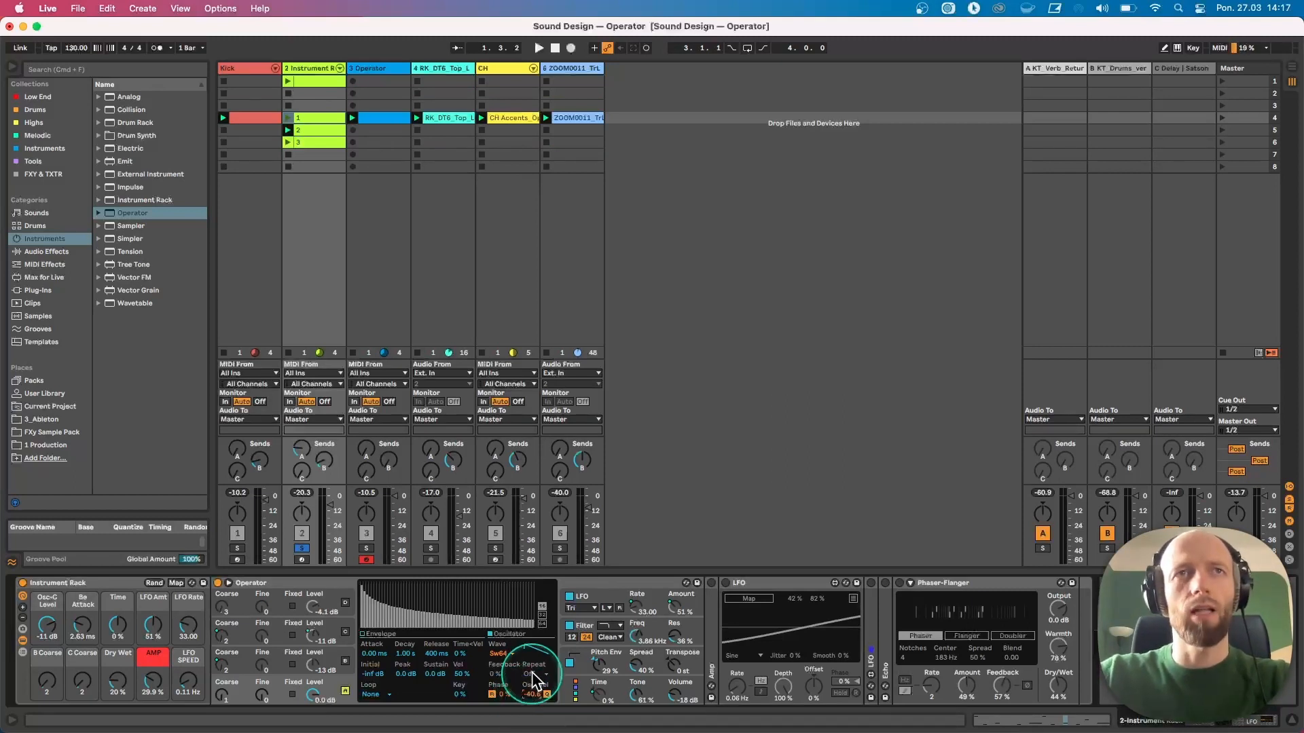
Open the second clip and adjust the velocity of its middle C1 note
double_click(310, 128)
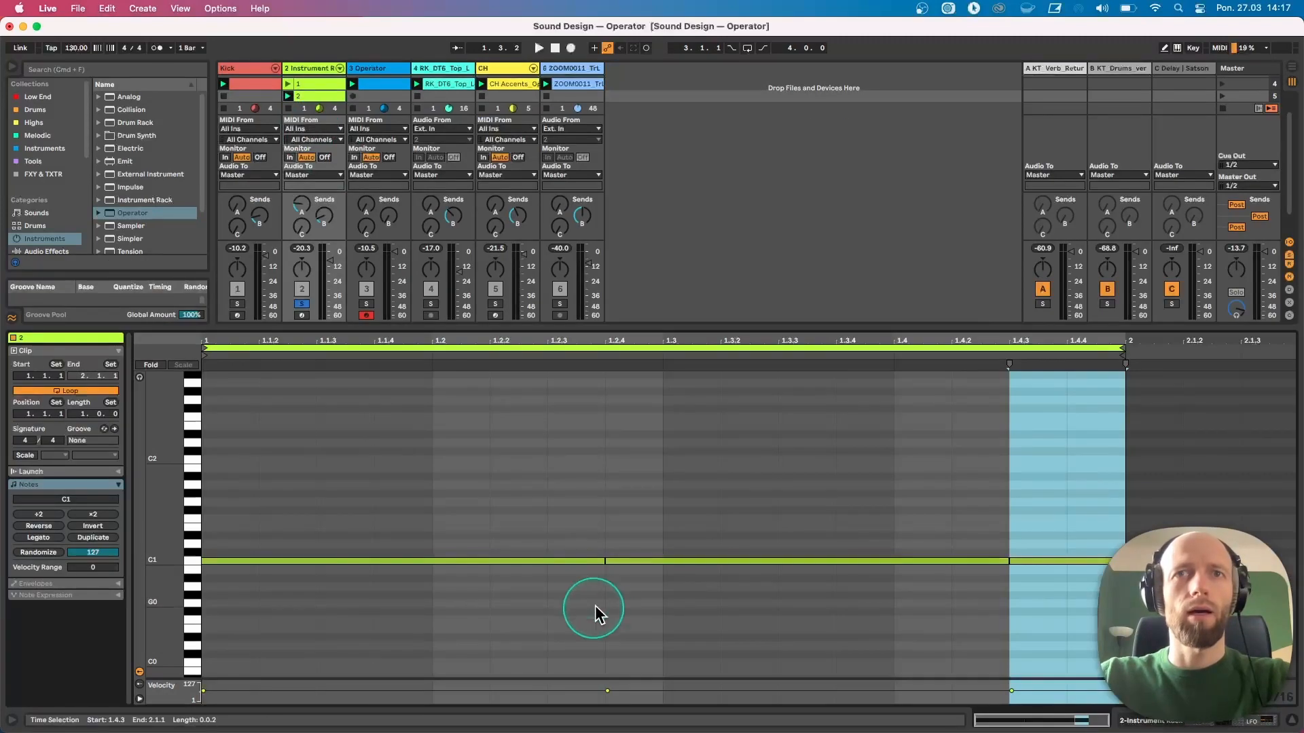
left_click_drag(639, 568, 639, 560)
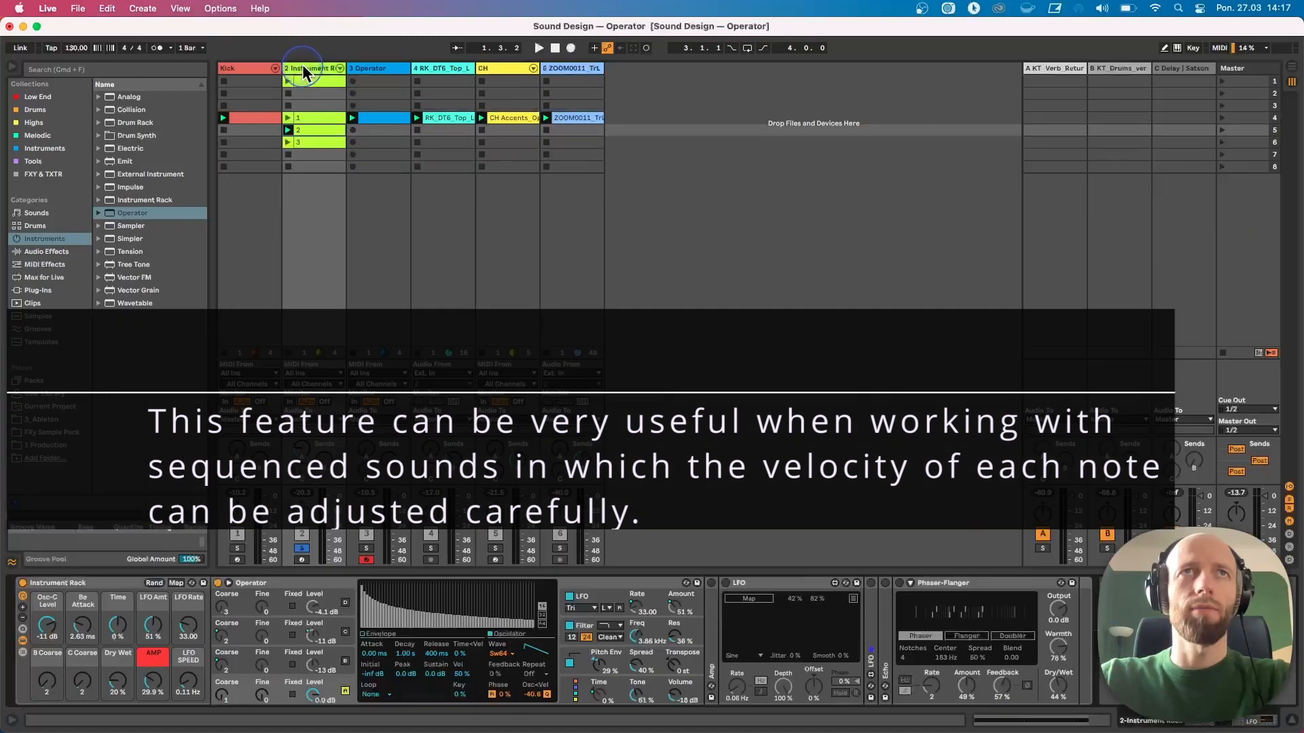
Return to the devices and set oscillator D's Osc<Vel to about -32 % while playing
double_click(300, 68)
key("space")
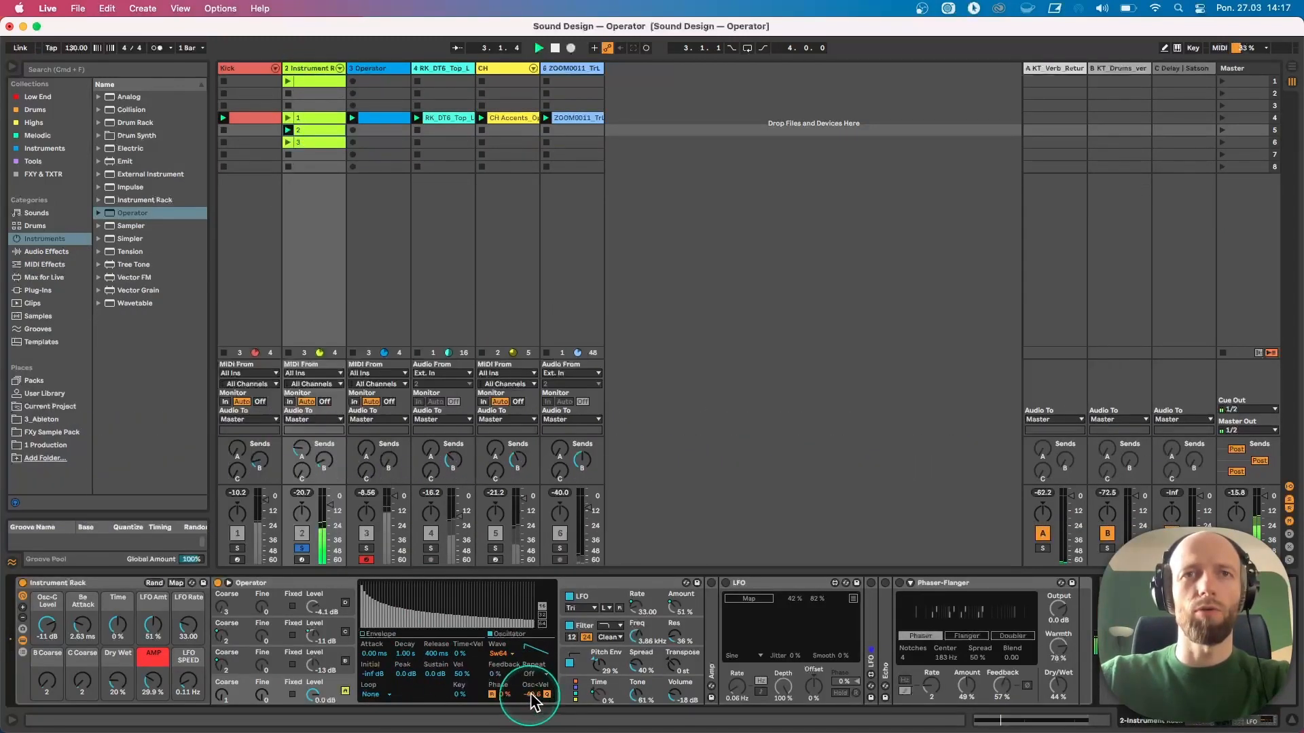
left_click_drag(531, 696, 531, 706)
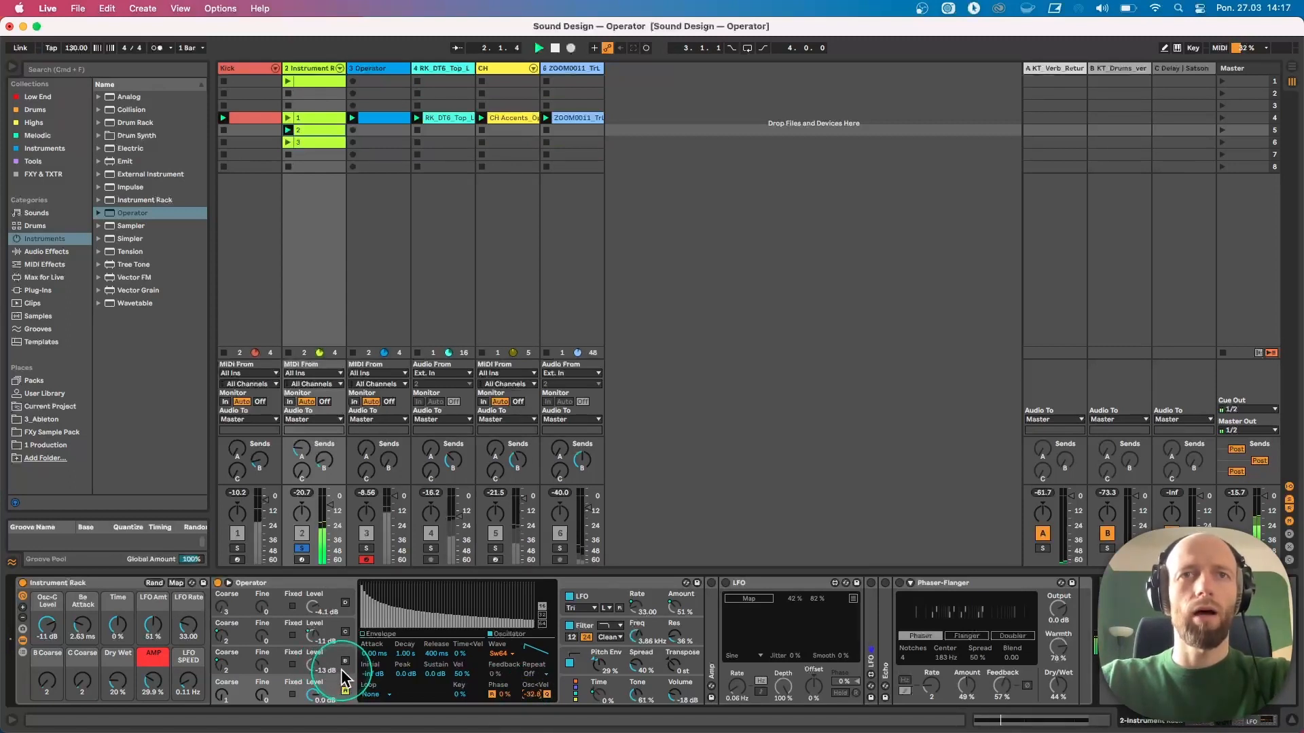
Inspect the Operator's filter, LFO and oscillator C displays
left_click(570, 626)
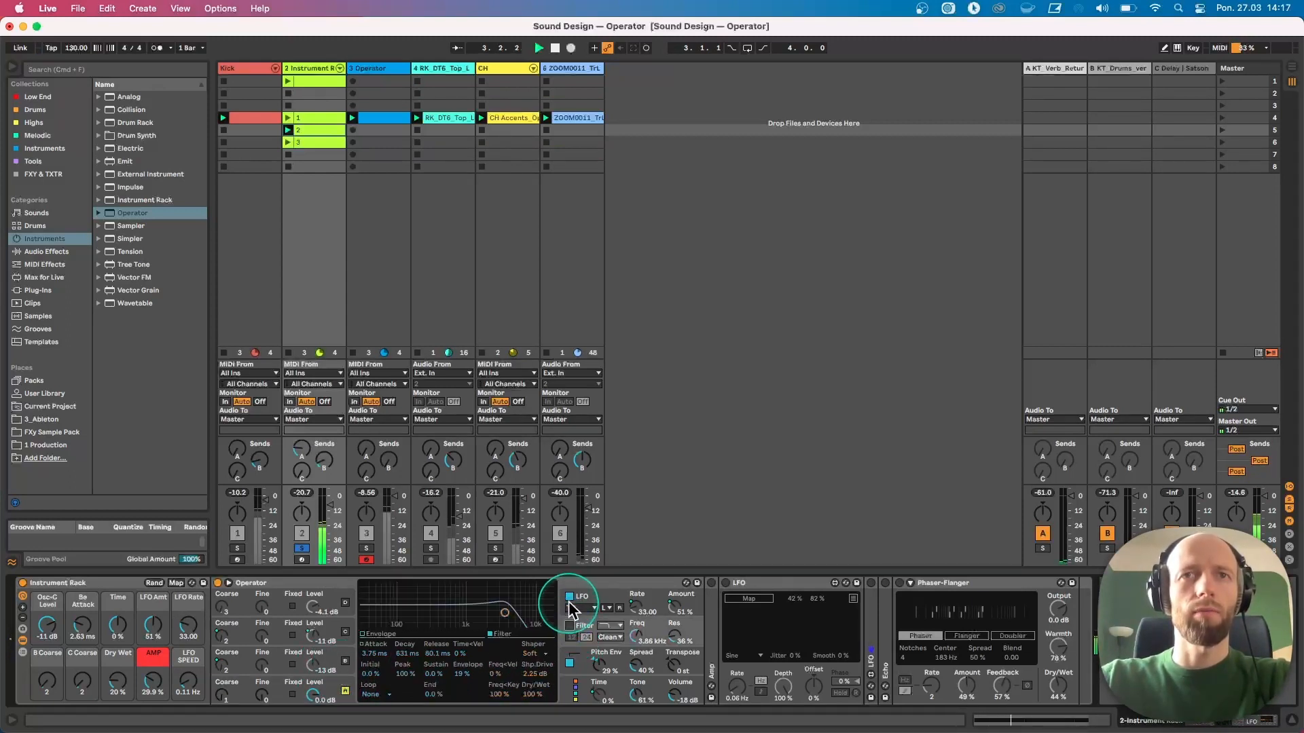
left_click(569, 596)
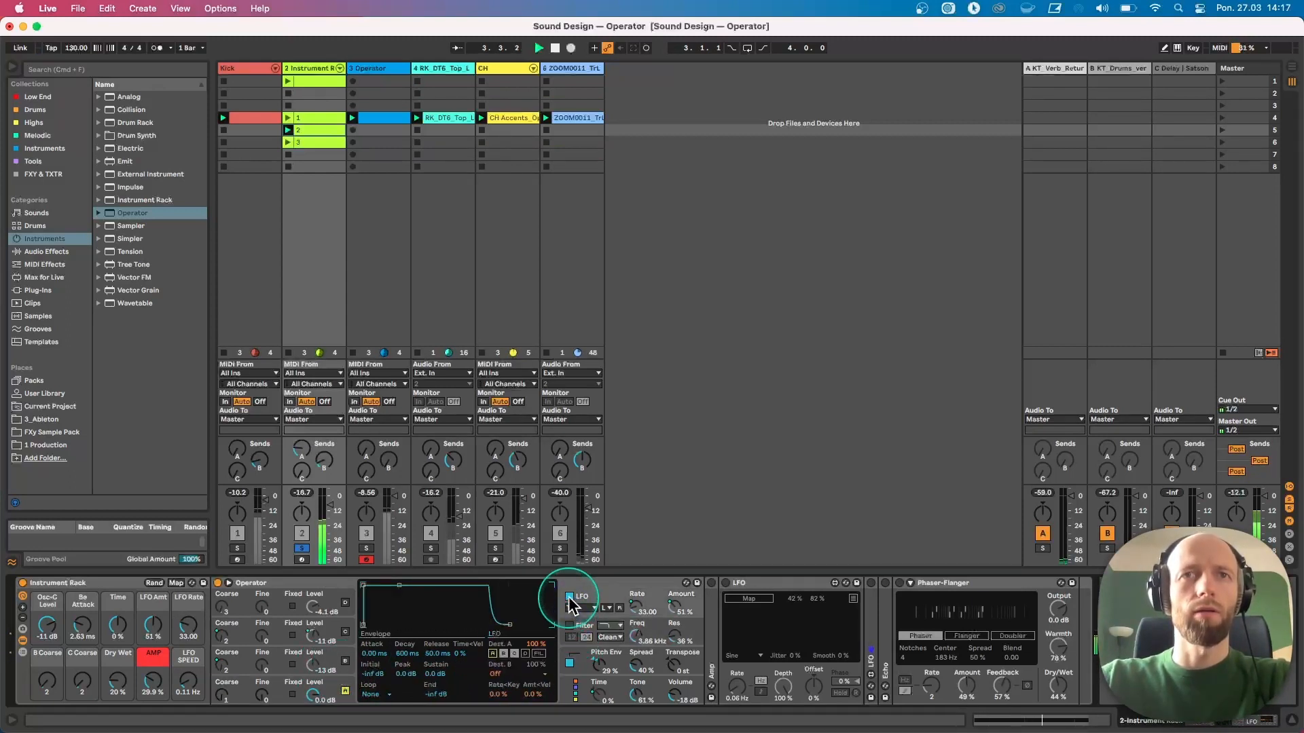
left_click(346, 662)
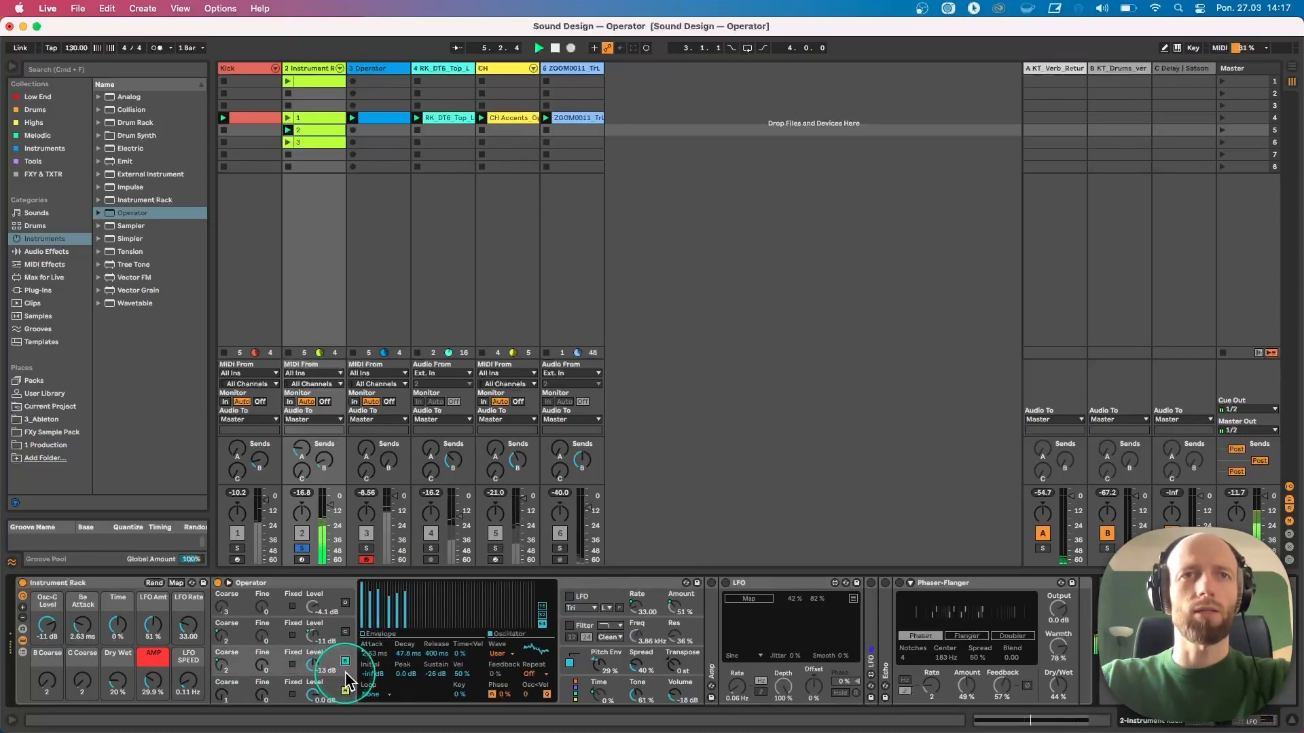
Draw custom harmonics into the Operator oscillator's waveform display
left_click(502, 653)
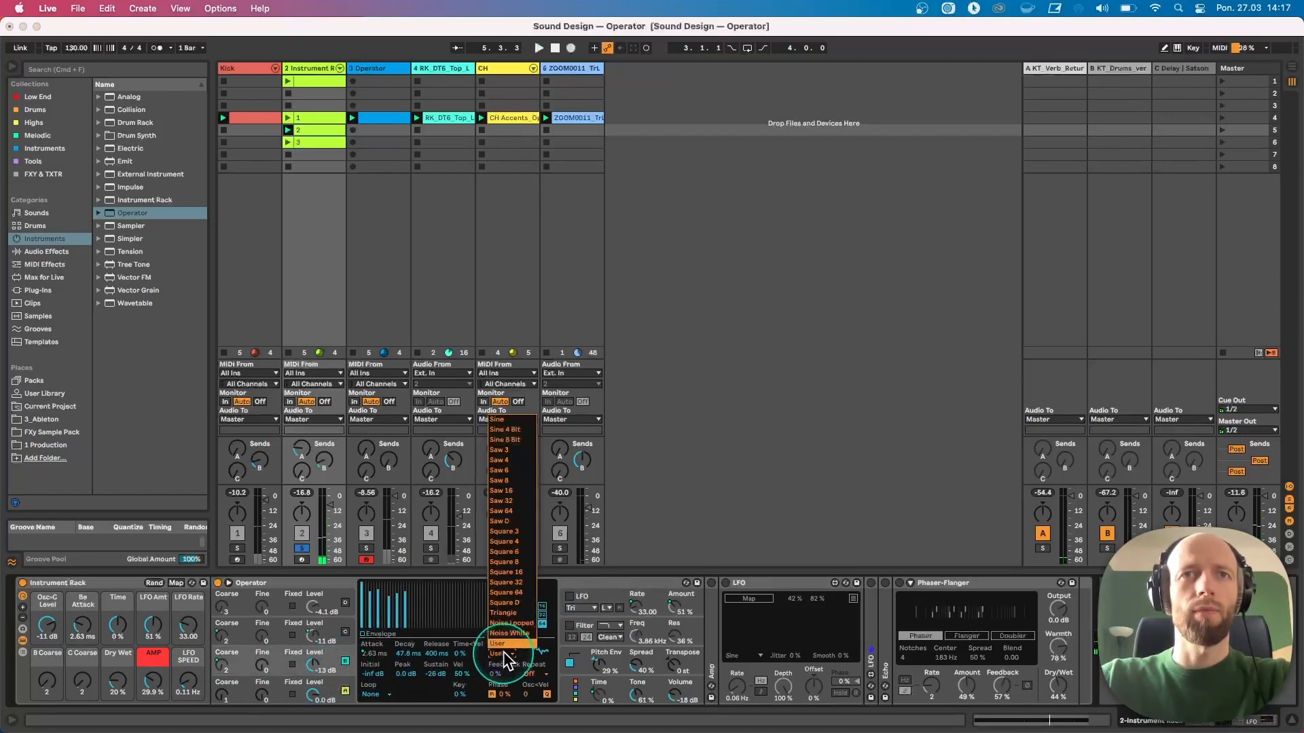
left_click(503, 419)
mouse_move(370, 606)
left_mouse_down()
mouse_move(390, 582)
mouse_move(411, 601)
mouse_move(400, 608)
mouse_move(406, 592)
left_mouse_up()
left_click(401, 599)
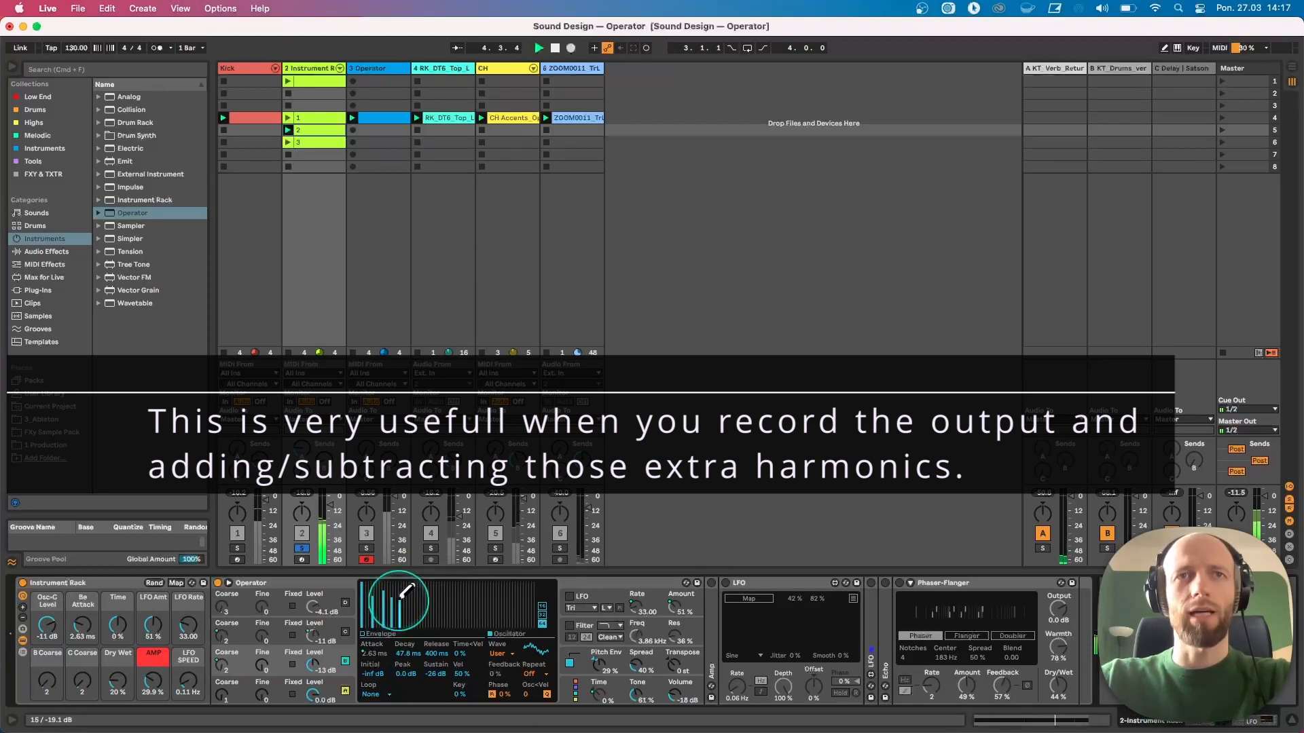
Lower oscillator B's level to about -23 dB while the clip plays
left_click(324, 668)
left_click_drag(324, 675, 316, 673)
key("space")
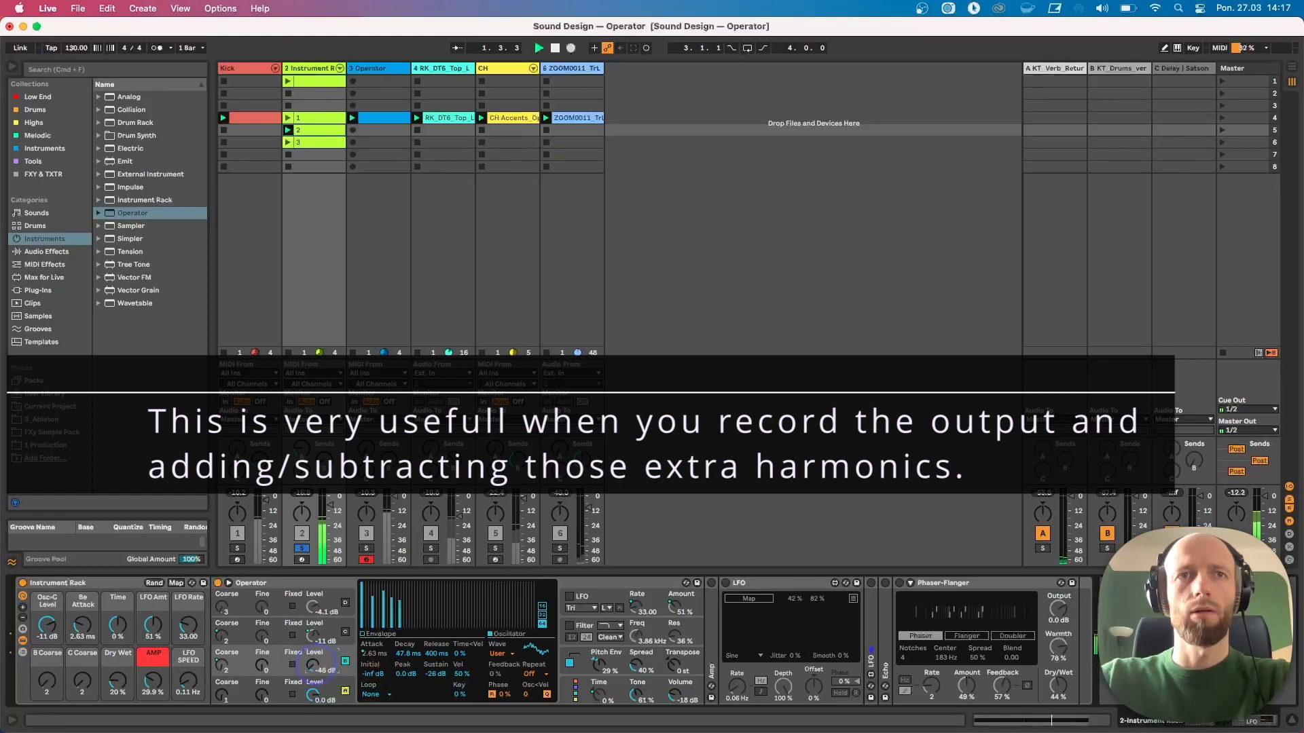
left_click_drag(315, 668, 315, 664)
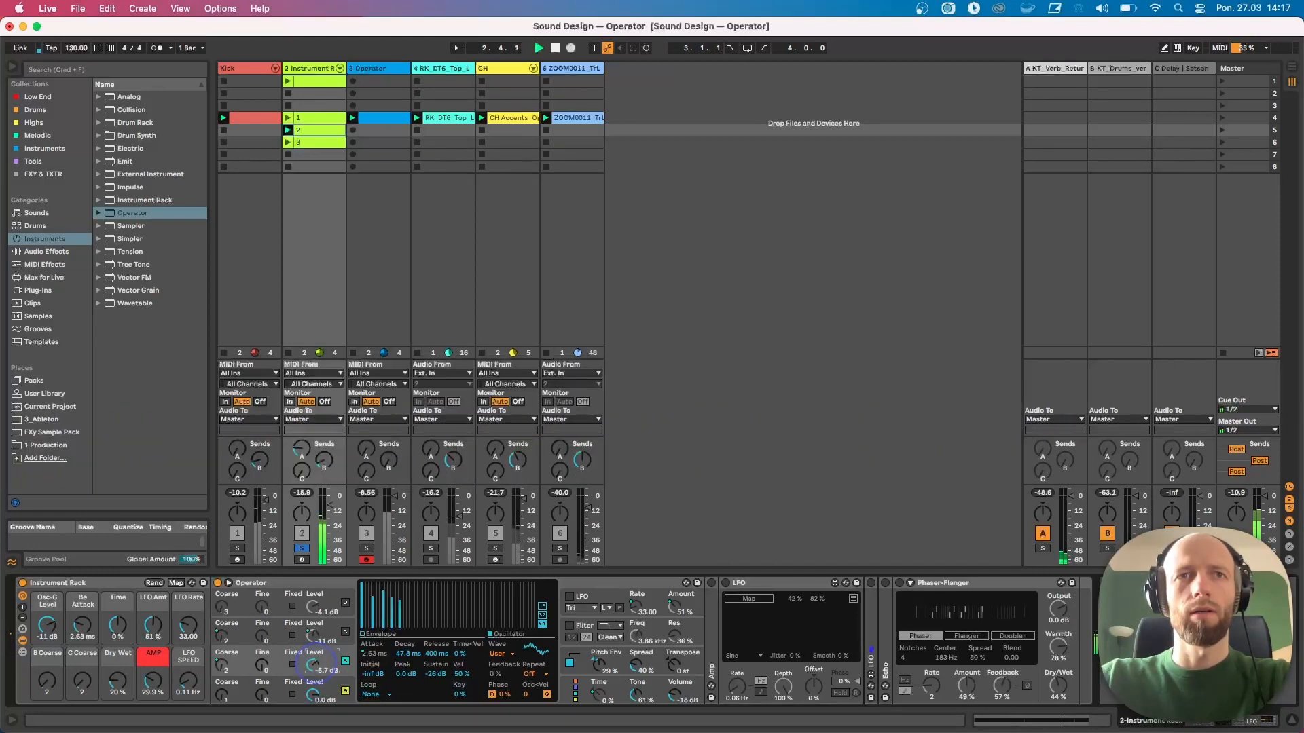
left_click(317, 668)
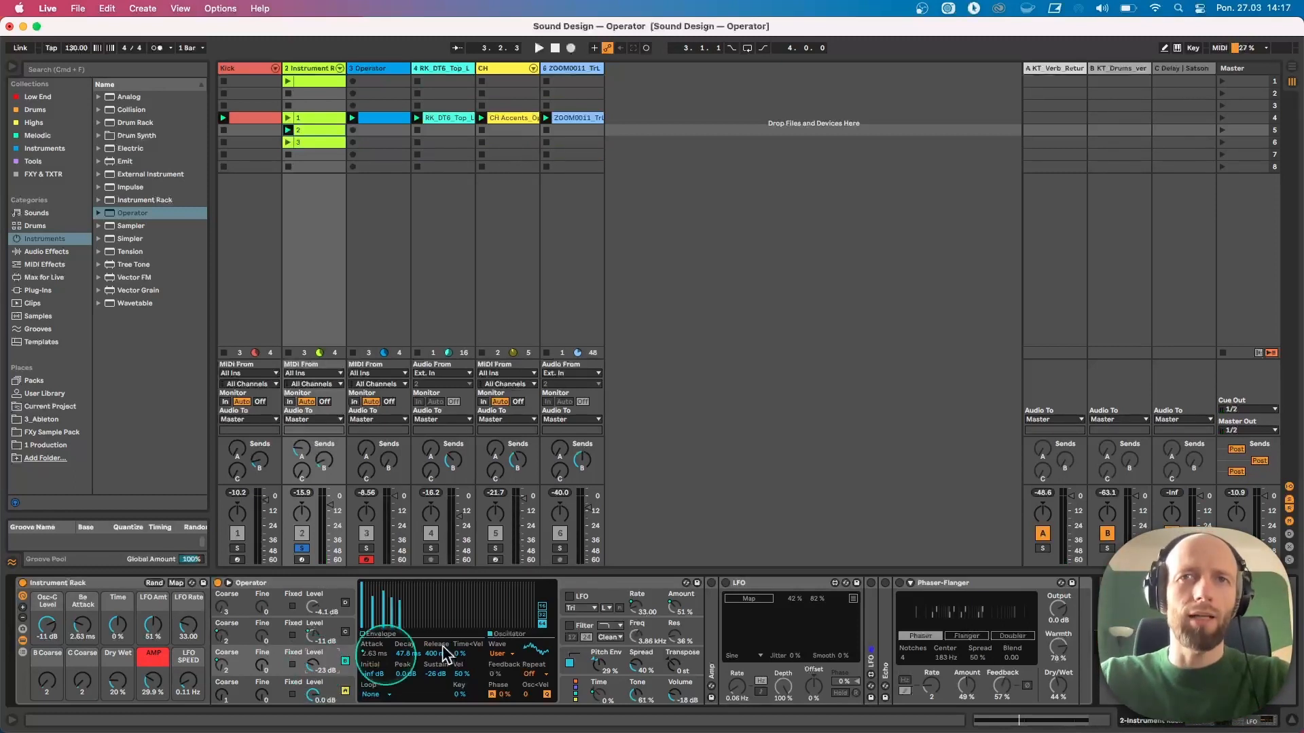
Map the LFO device to oscillator B's level
left_click(761, 583)
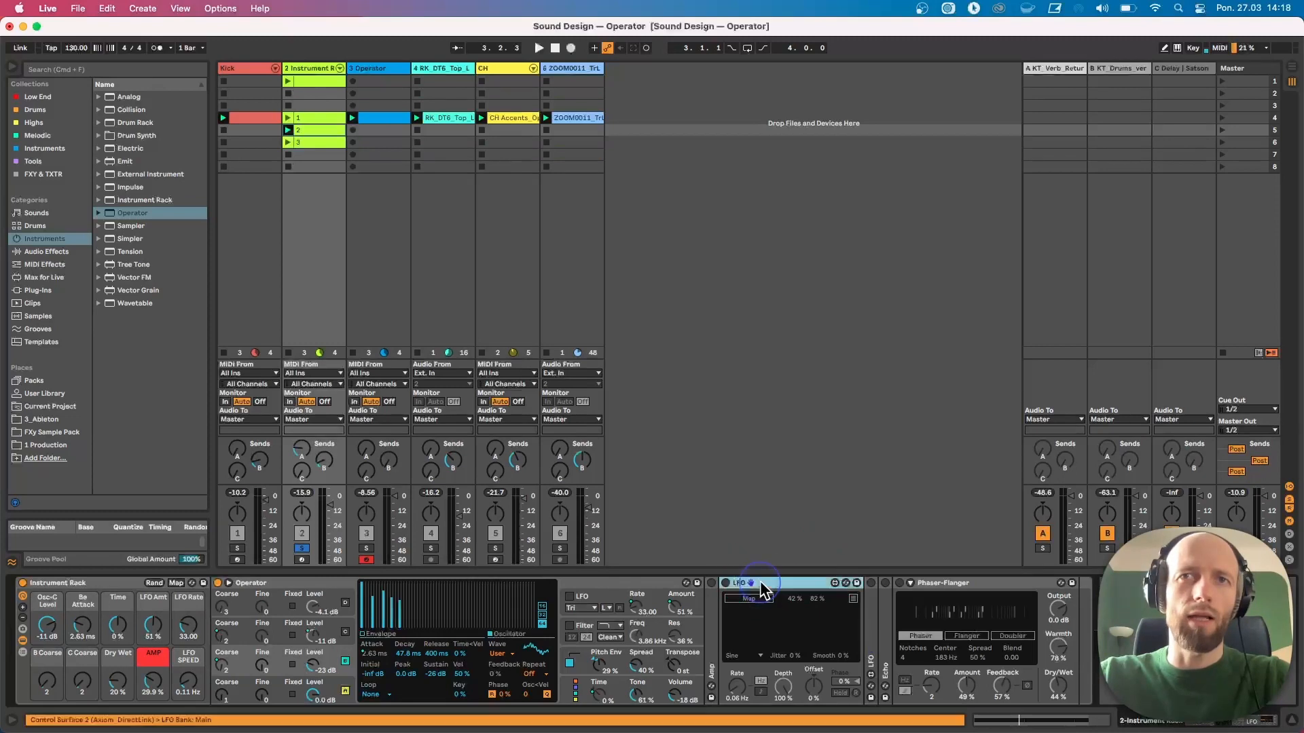
left_click(725, 584)
left_click(749, 599)
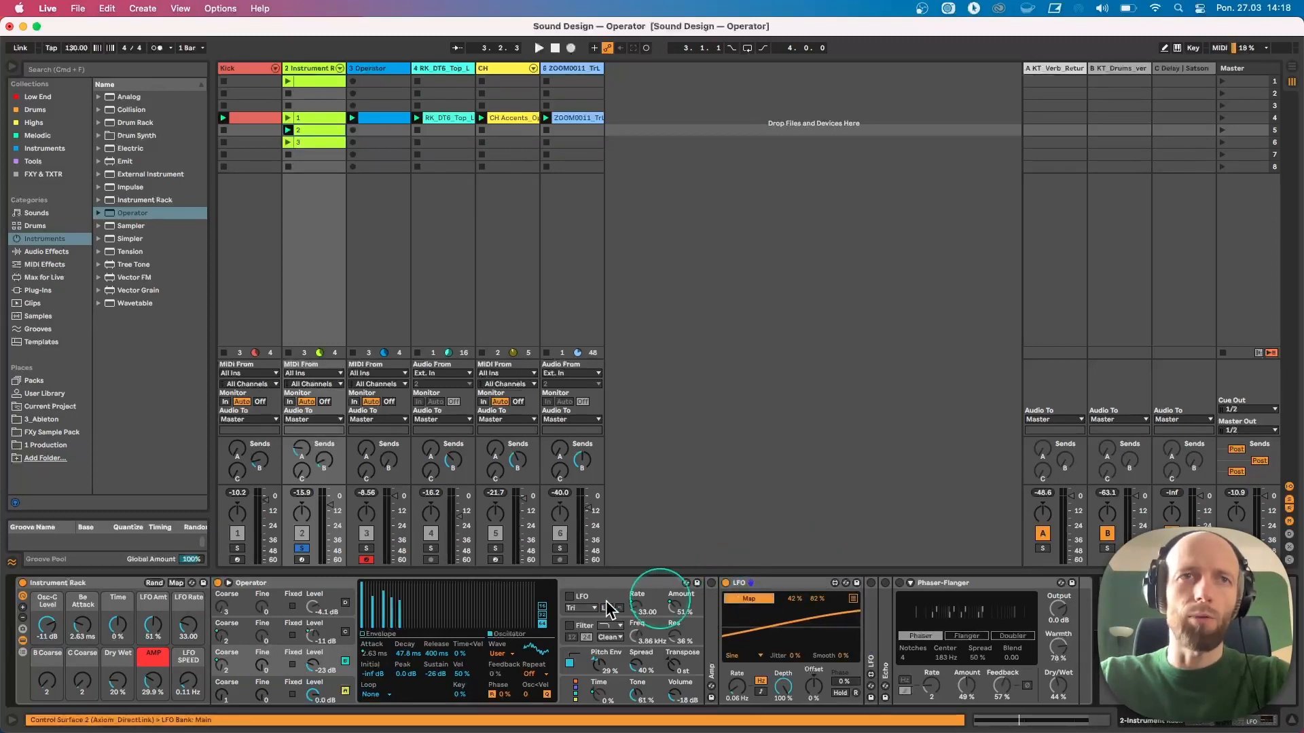
left_click(325, 671)
key("space")
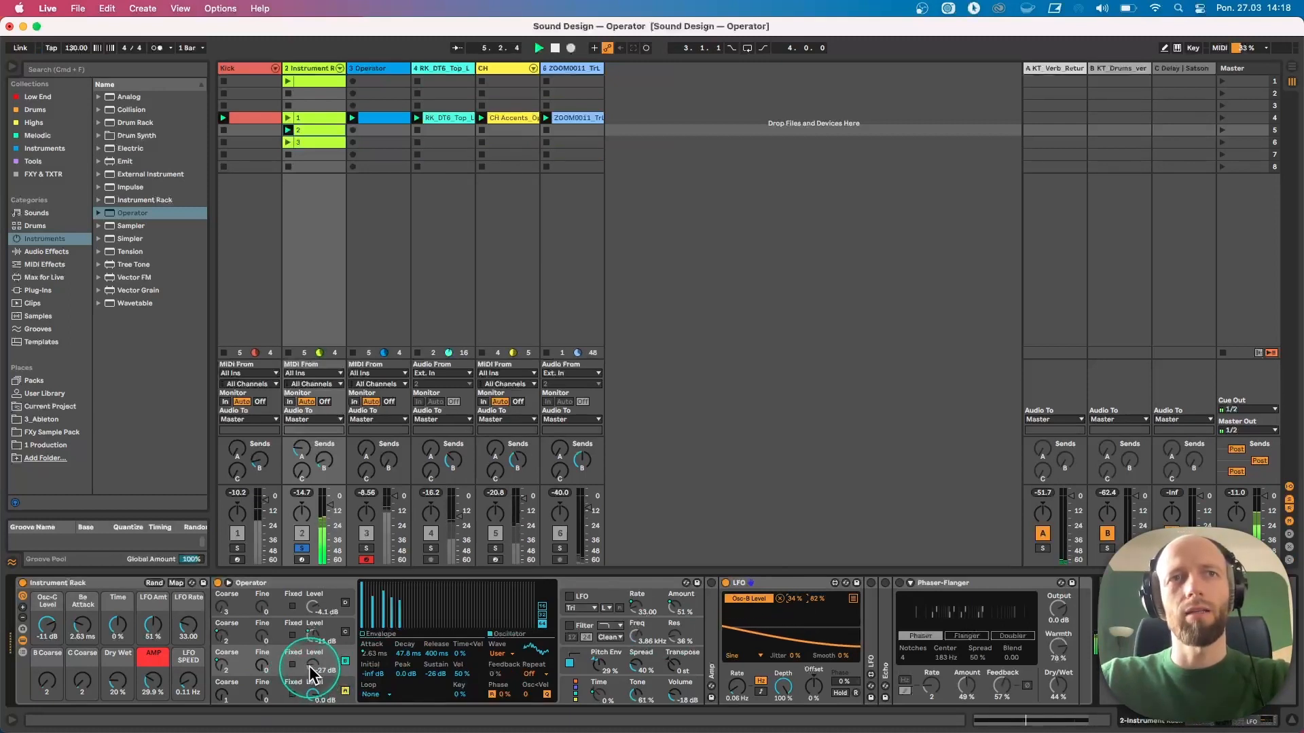
Check which oscillator level and coarse parameters are controlled by the rack's macros
left_click(348, 638)
left_click(325, 638)
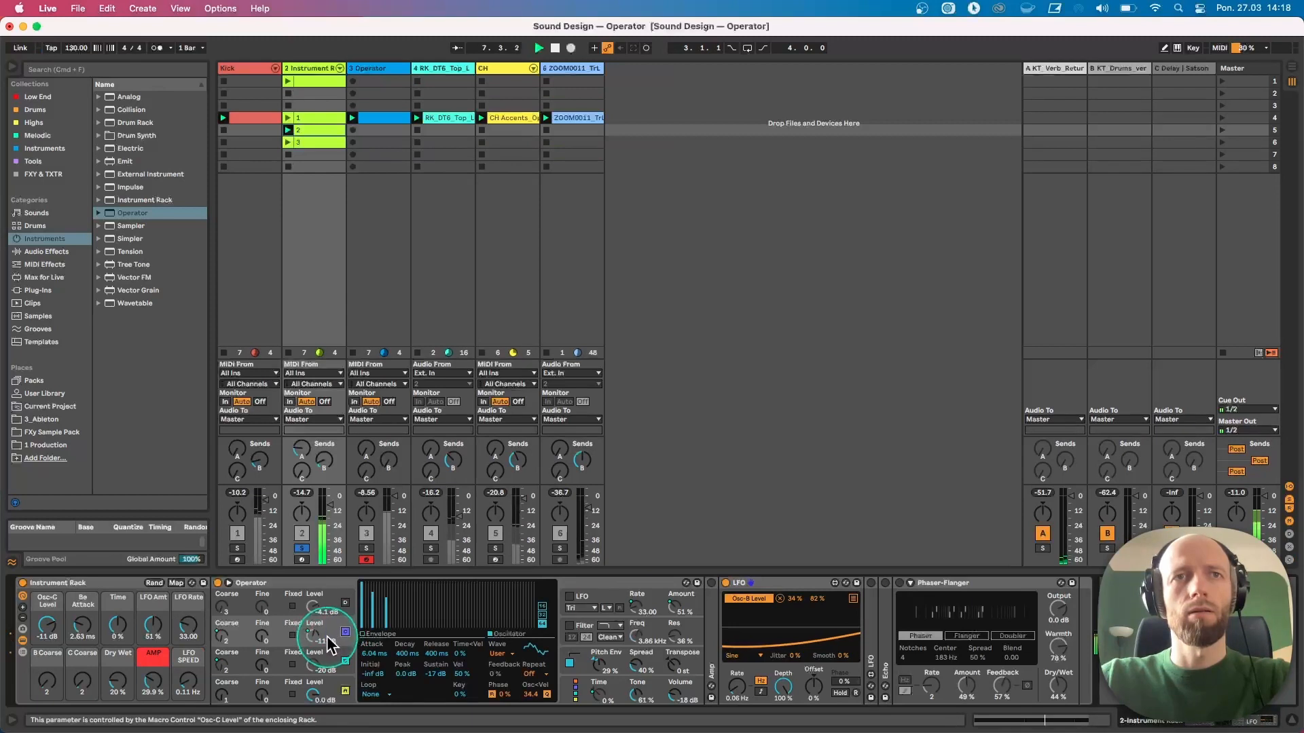
left_click(225, 672)
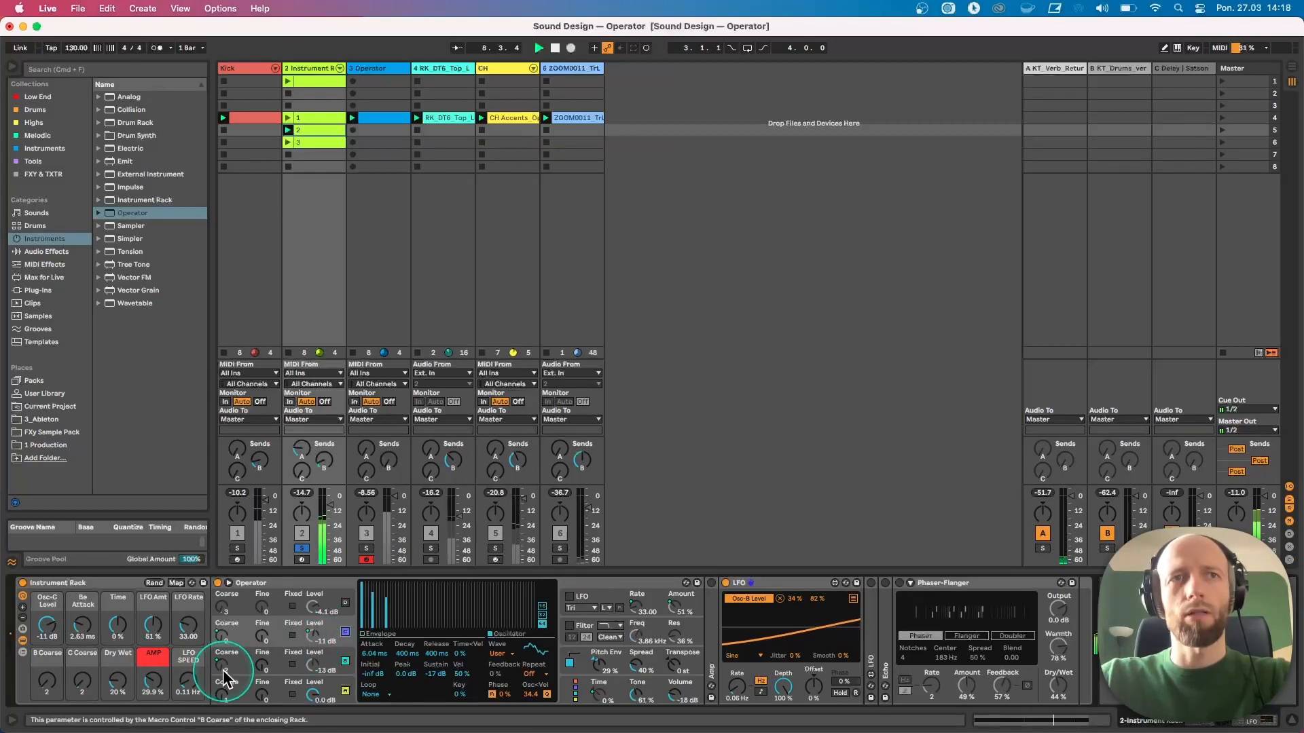
left_click(223, 640)
left_click(82, 681)
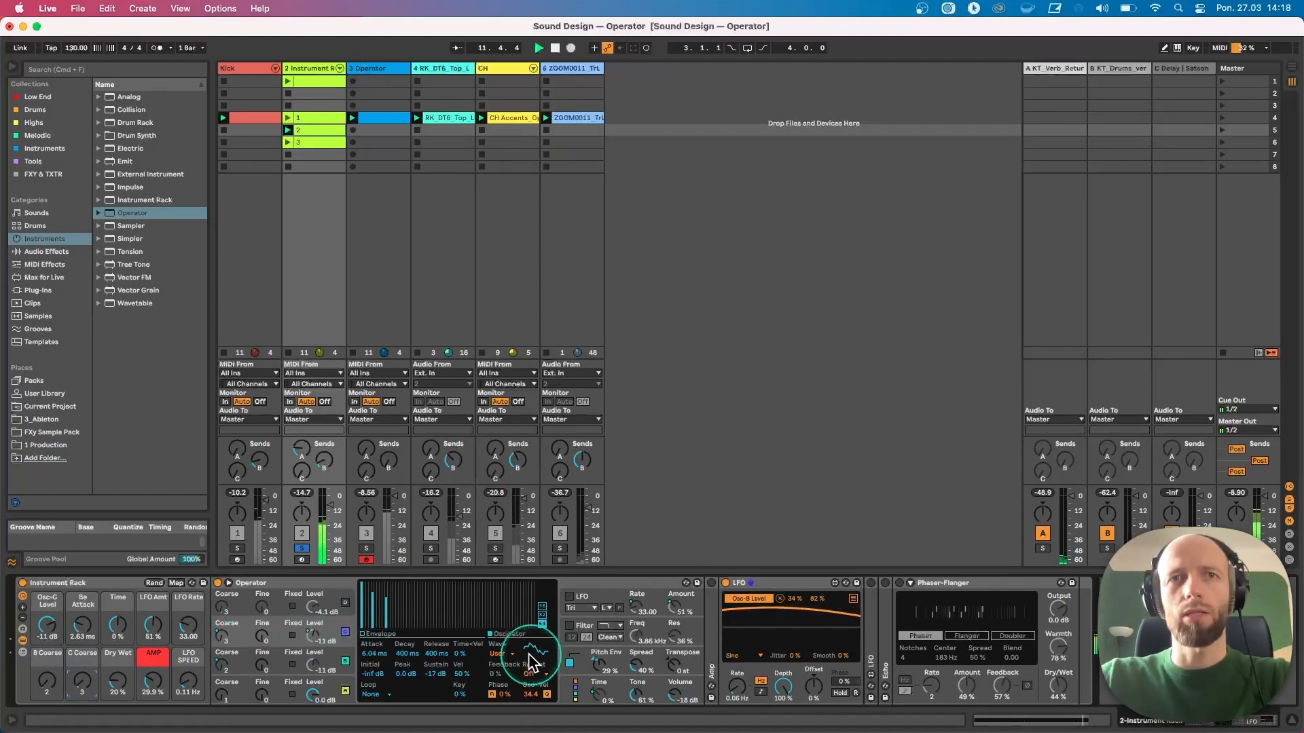
Redraw the oscillator's harmonics and set its Osc<Vel to about 32.8 %
left_click_drag(385, 580, 370, 575)
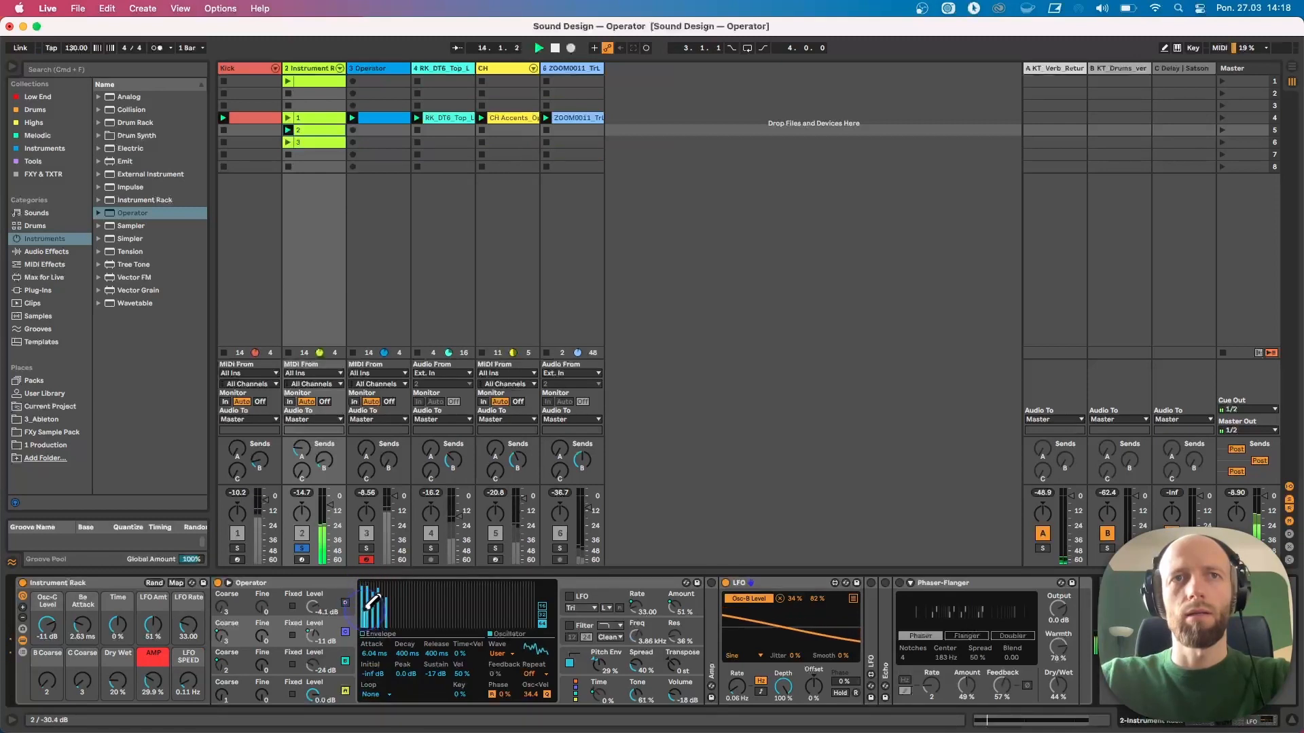
mouse_move(370, 621)
left_mouse_down()
mouse_move(372, 582)
mouse_move(359, 632)
mouse_move(408, 596)
left_mouse_up()
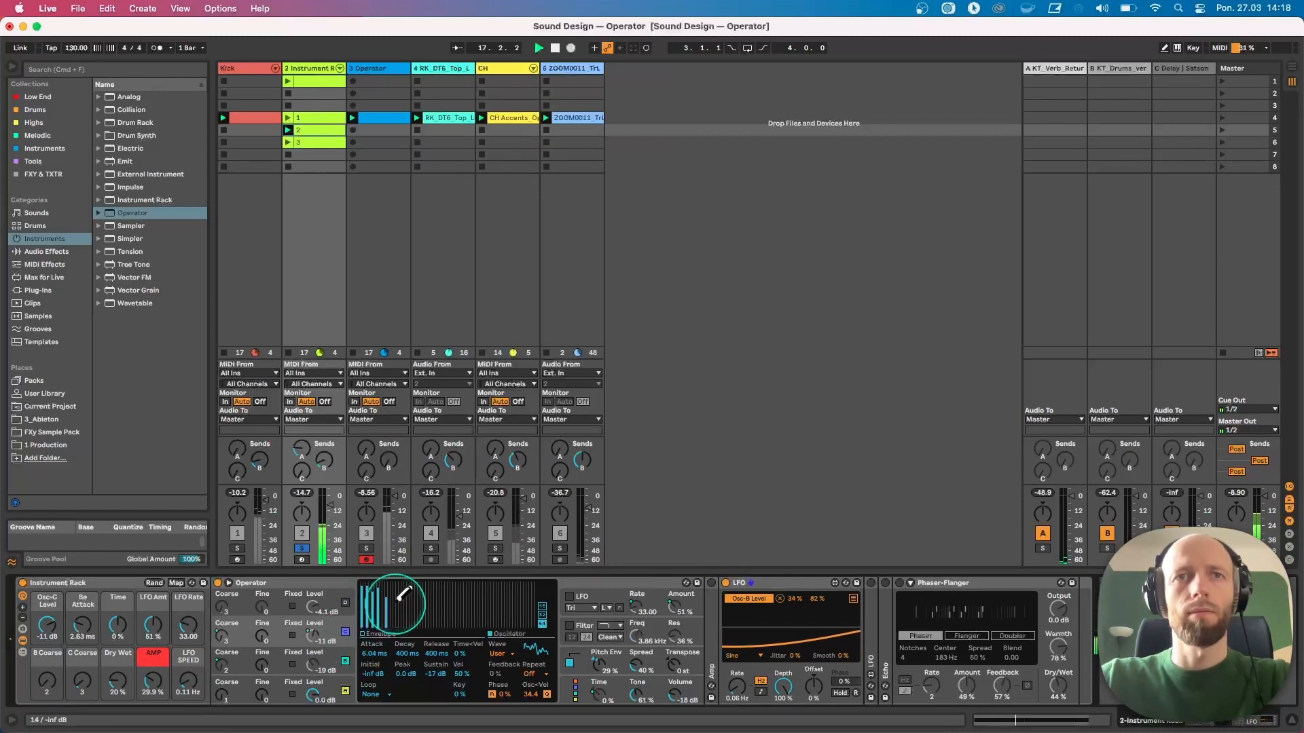
left_click_drag(534, 695, 535, 702)
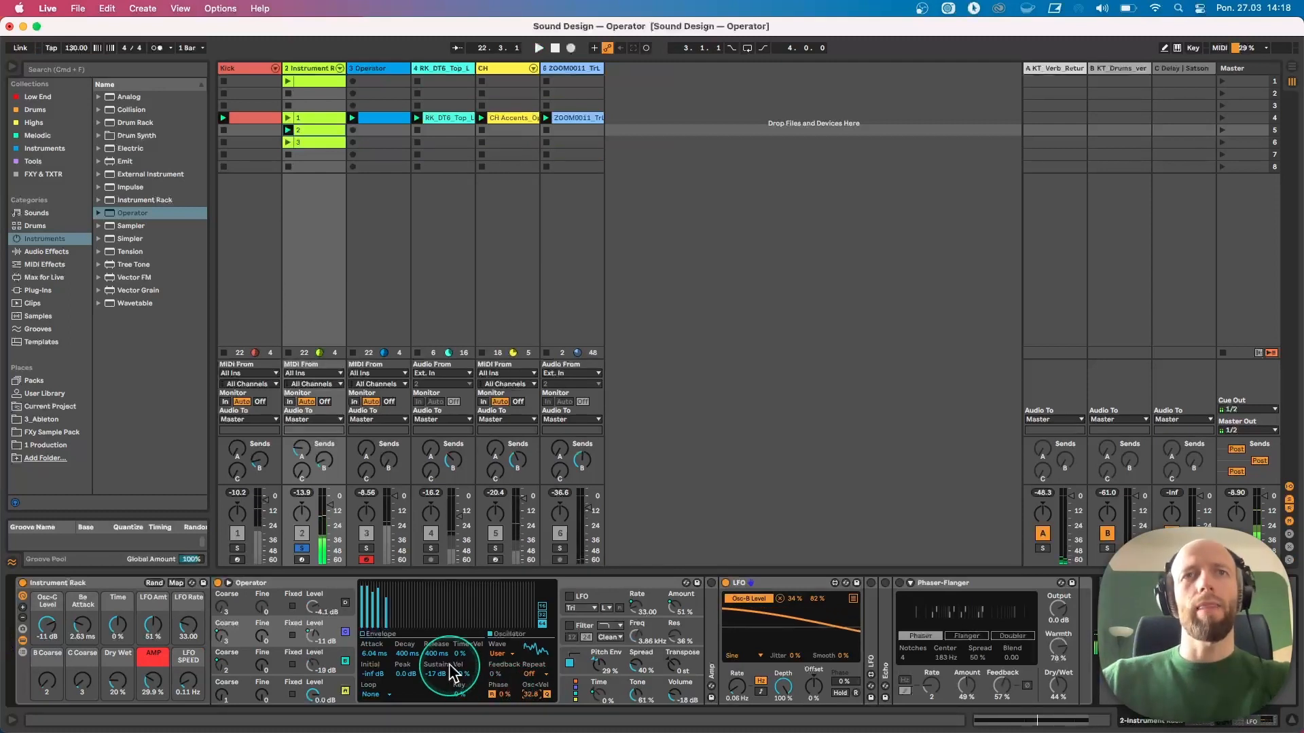
Add EQ Eight from the Tools collection and collapse the LFO and Phaser-Flanger devices
double_click(788, 582)
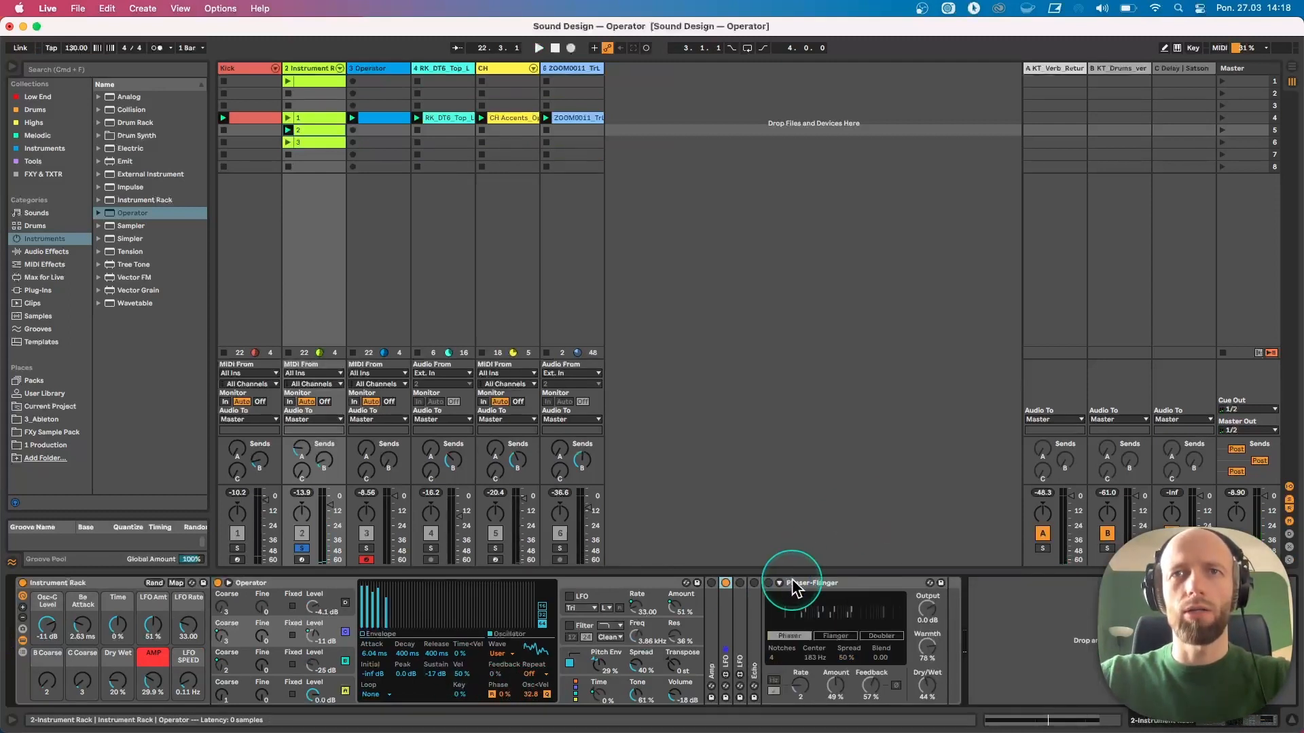
left_click(27, 162)
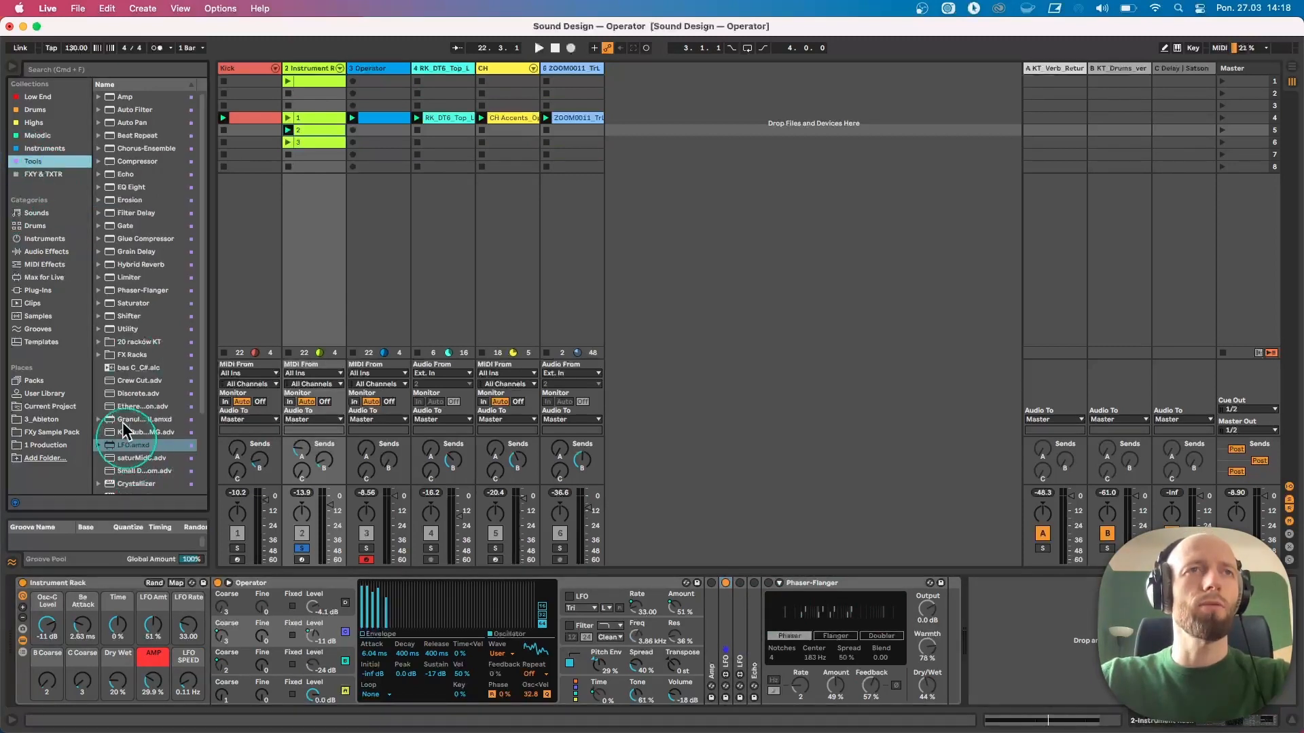
double_click(120, 188)
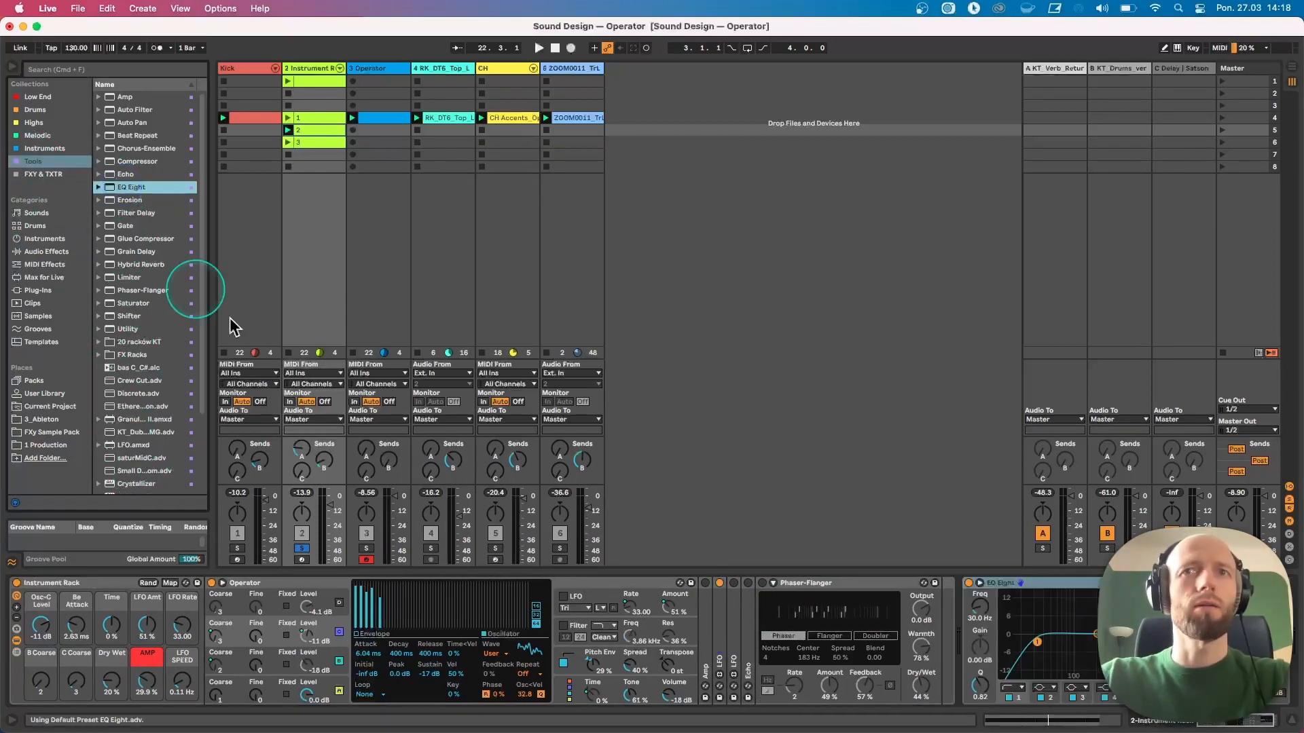
key("space")
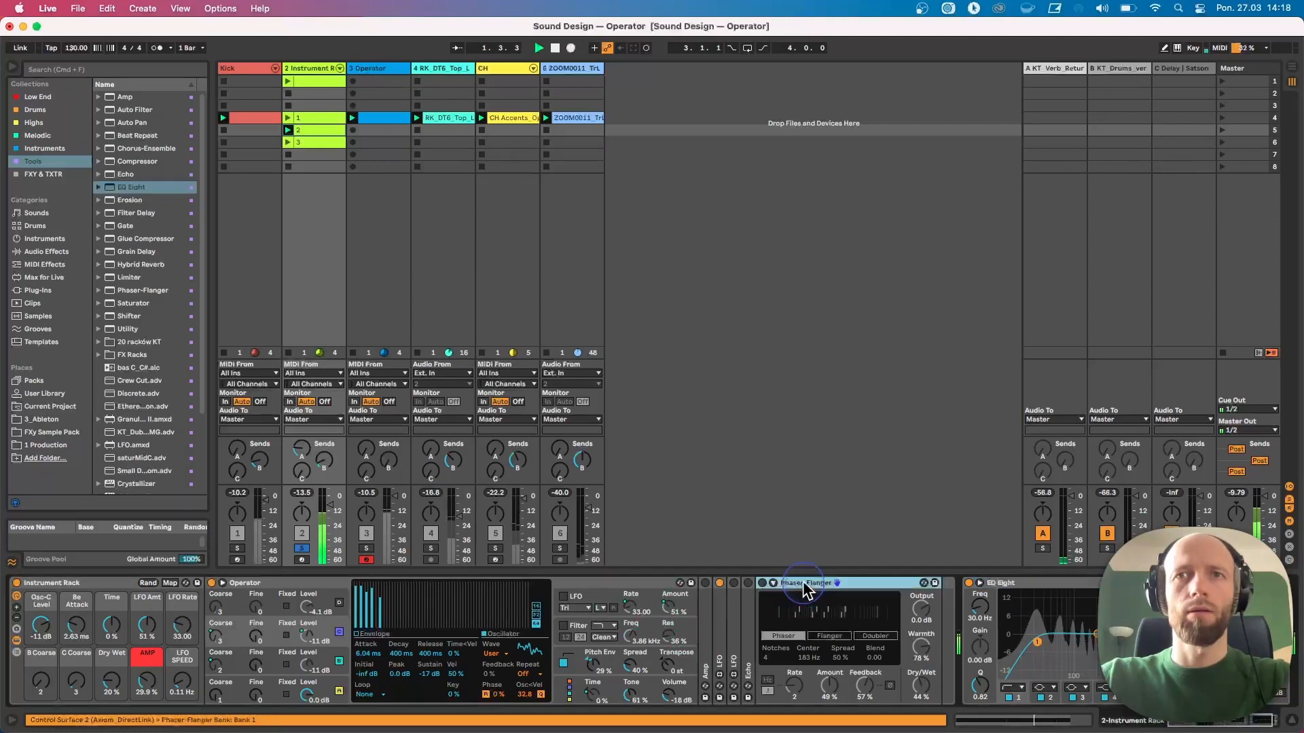
double_click(801, 582)
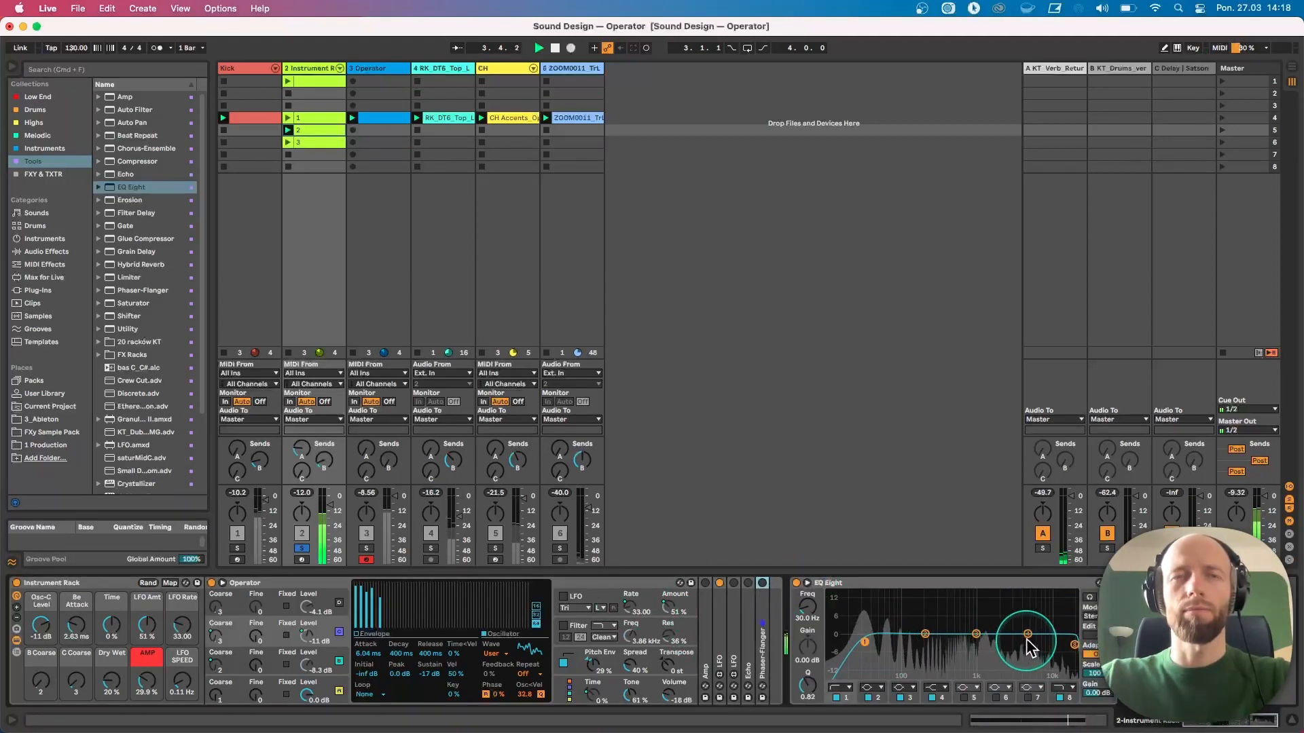
key("space")
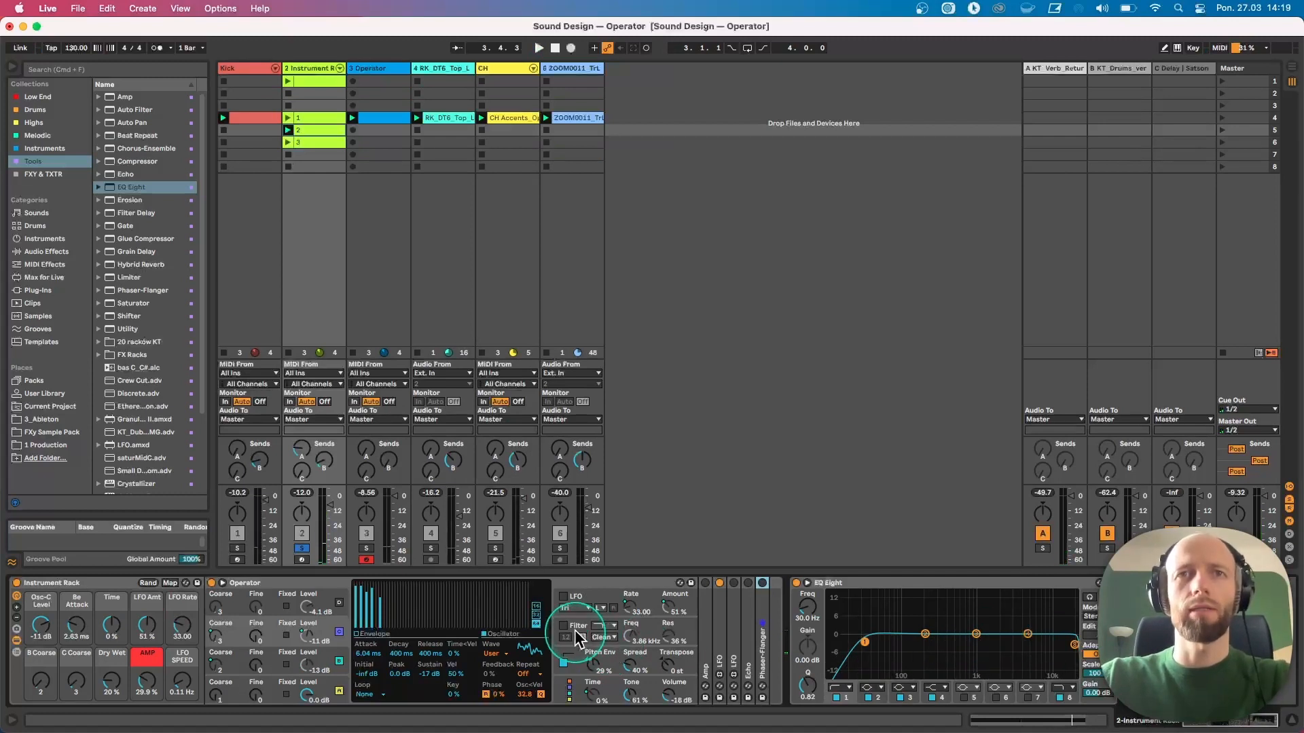
Enable Operator's filter, set its envelope decay to about 749 ms and frequency to about 5.73 kHz
left_click(564, 625)
key("space")
left_click_drag(629, 633, 631, 611)
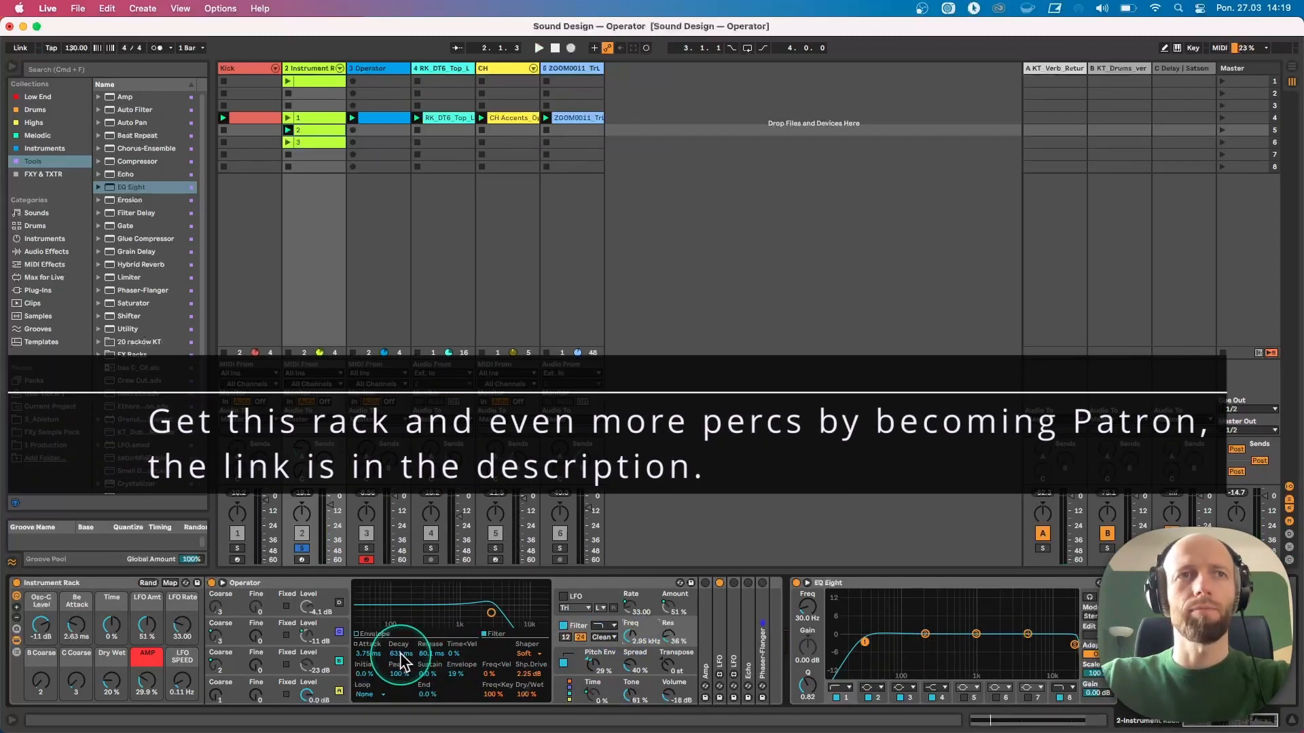
left_click_drag(401, 654, 391, 632)
key("space")
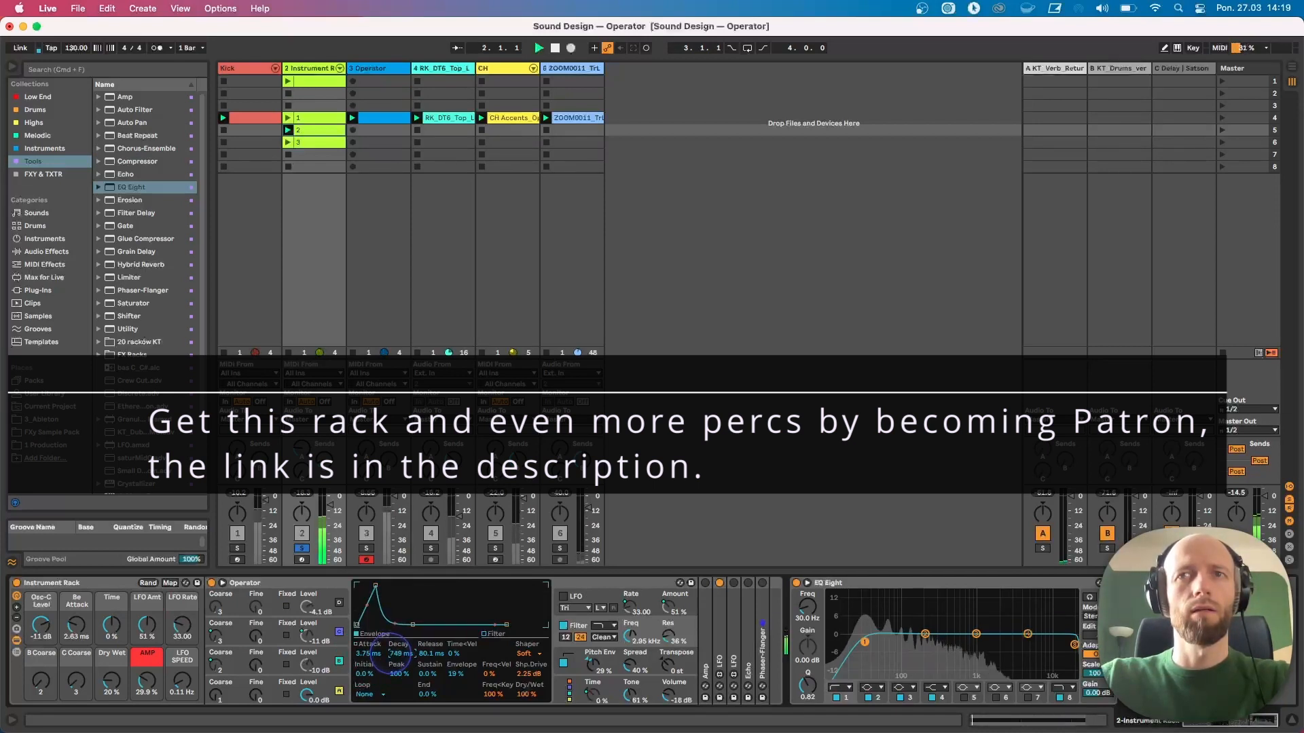
left_click_drag(631, 637, 630, 623)
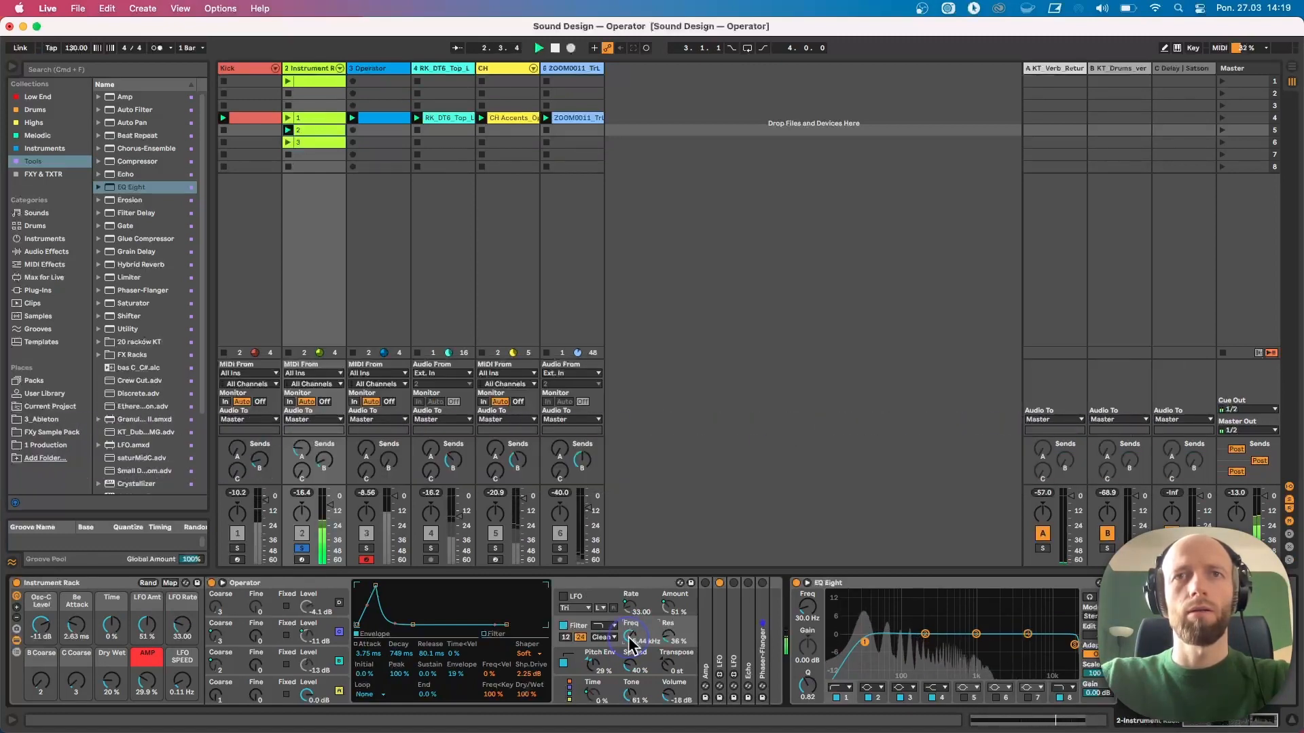
Try enabling Operator's internal LFO and choosing its destination
left_click(600, 594)
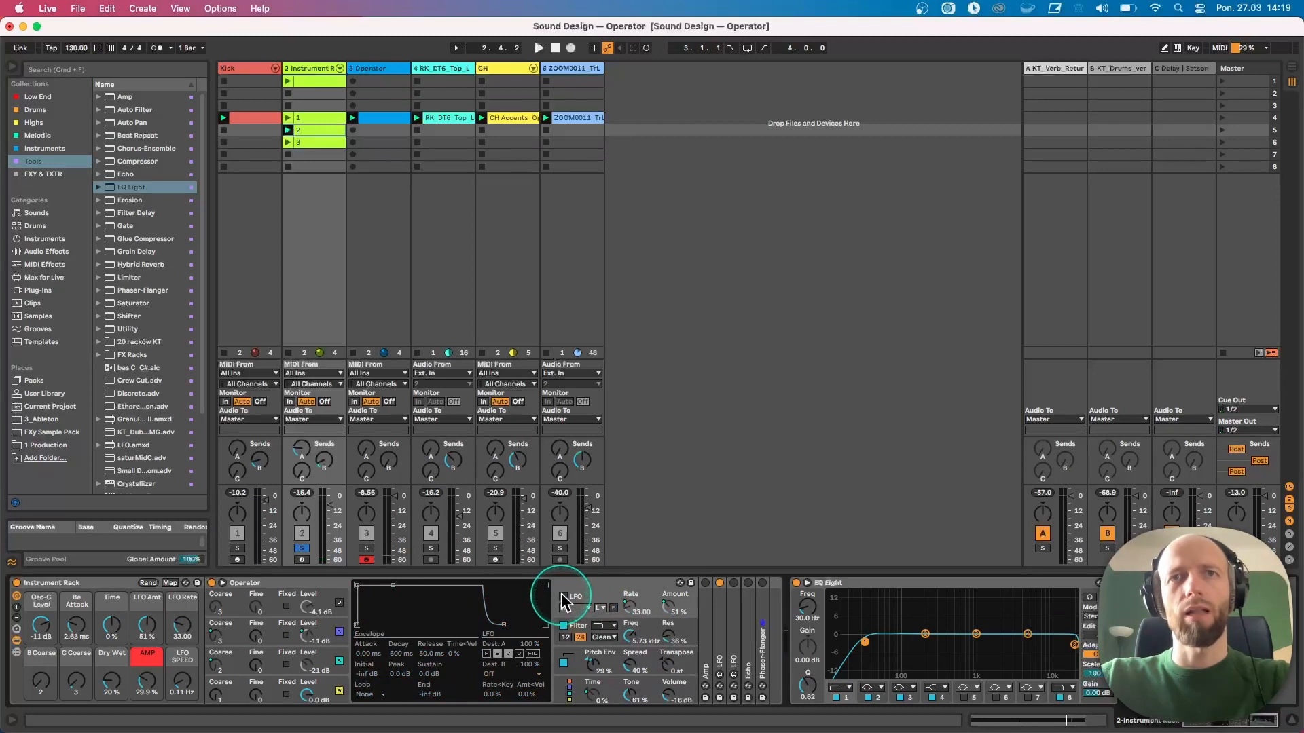
left_click(562, 597)
left_click(532, 654)
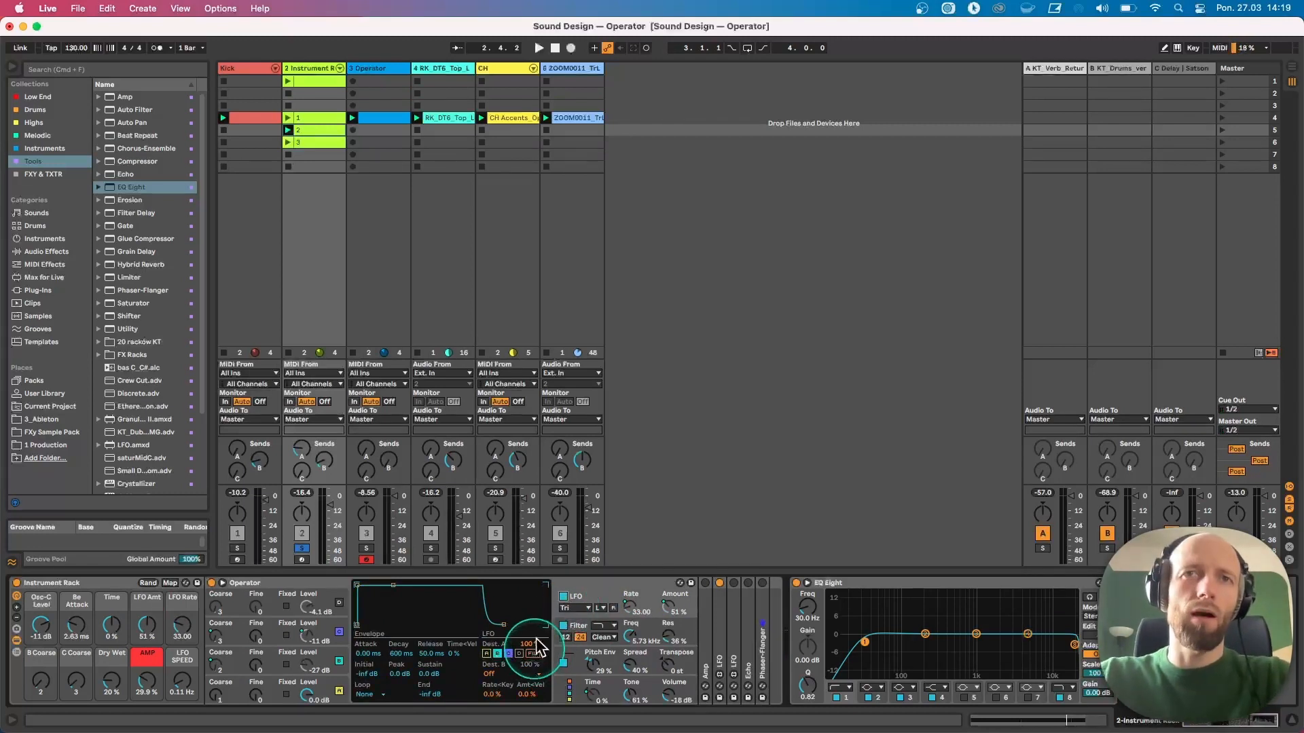
left_click(564, 597)
Expand the LFO device and map it to Operator's filter frequency, then play the clip
left_click(730, 620)
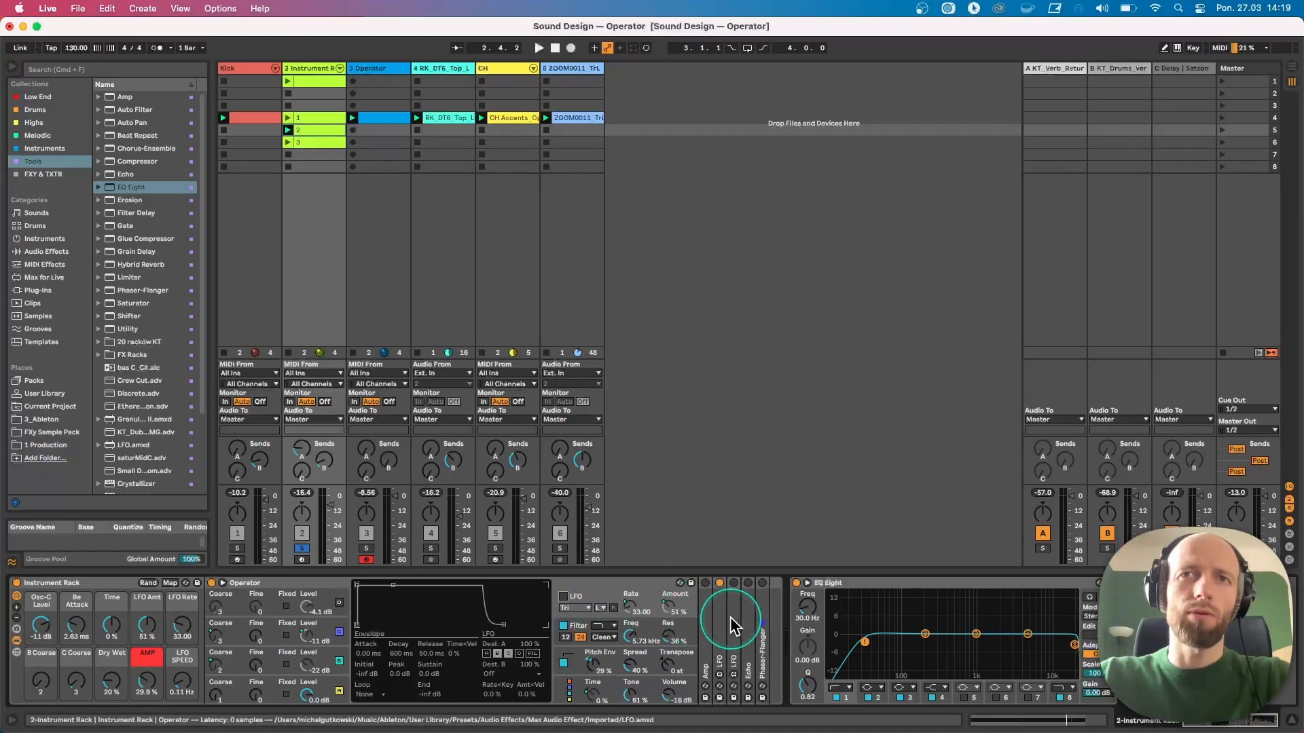
double_click(731, 619)
left_click(706, 582)
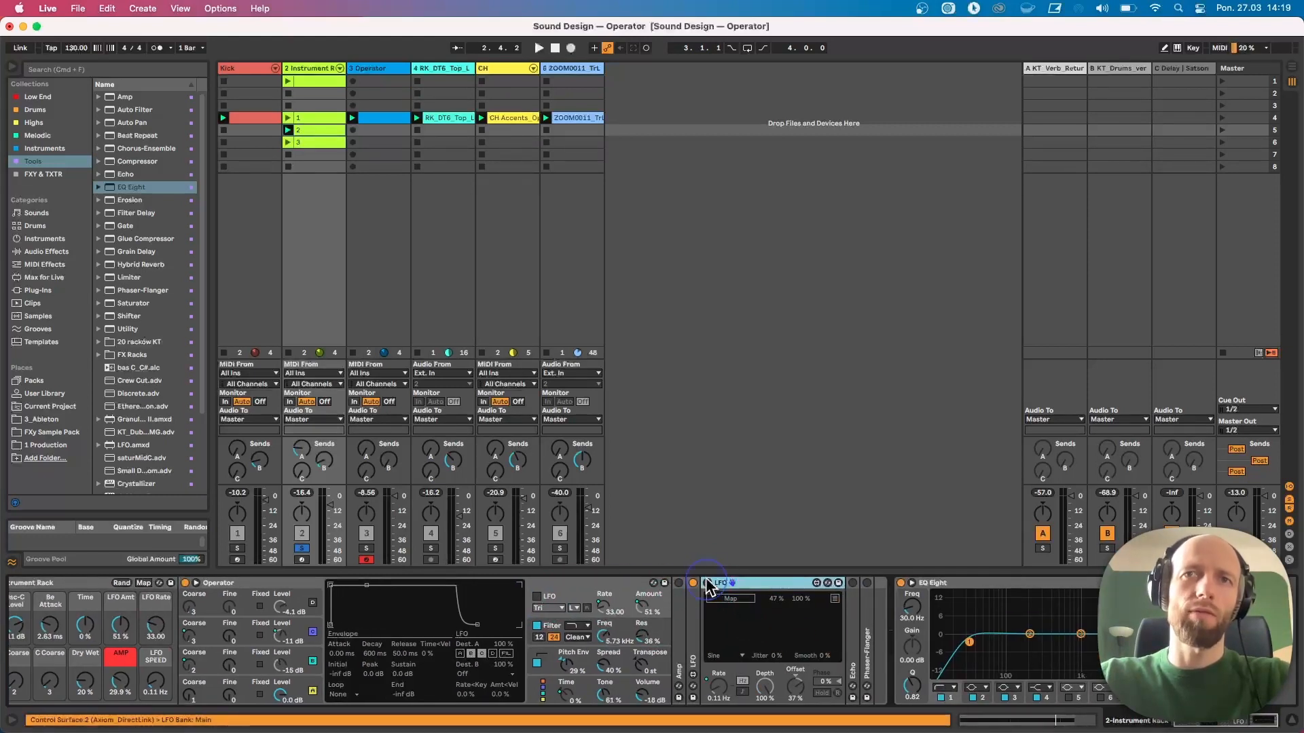
left_click(730, 598)
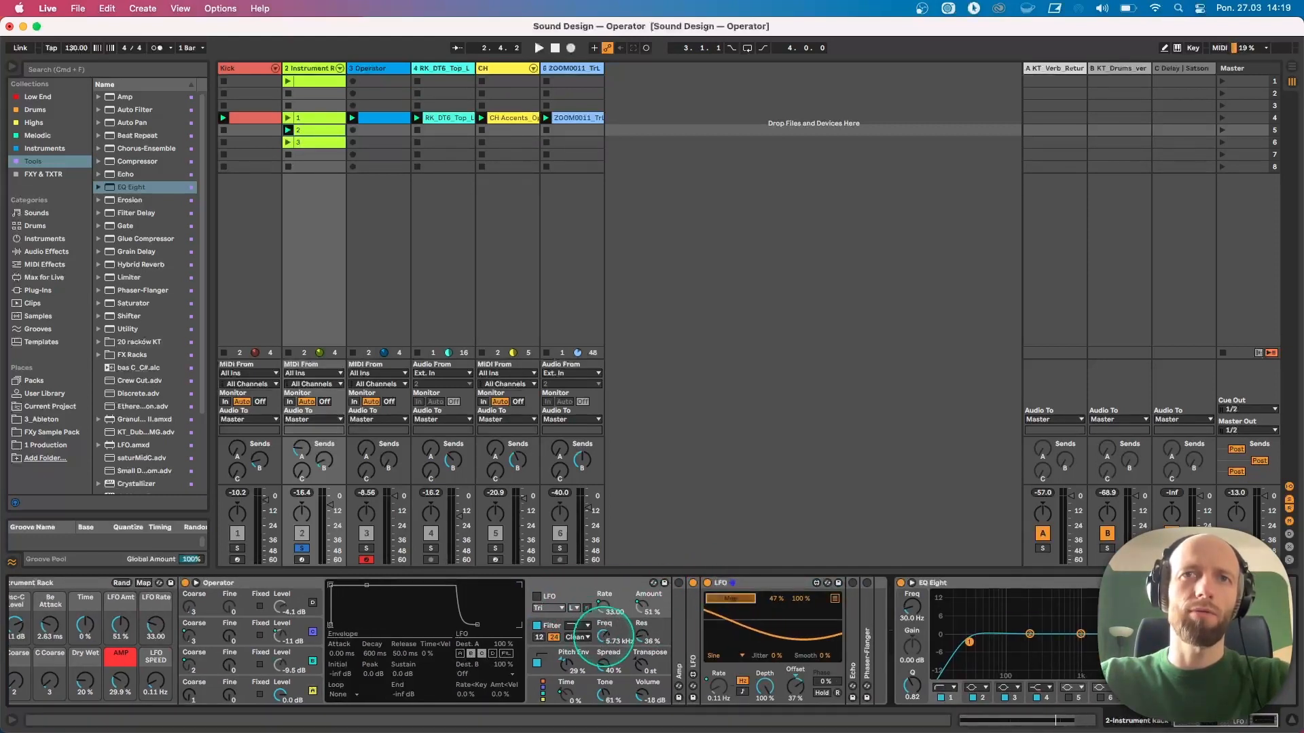
left_click(603, 635)
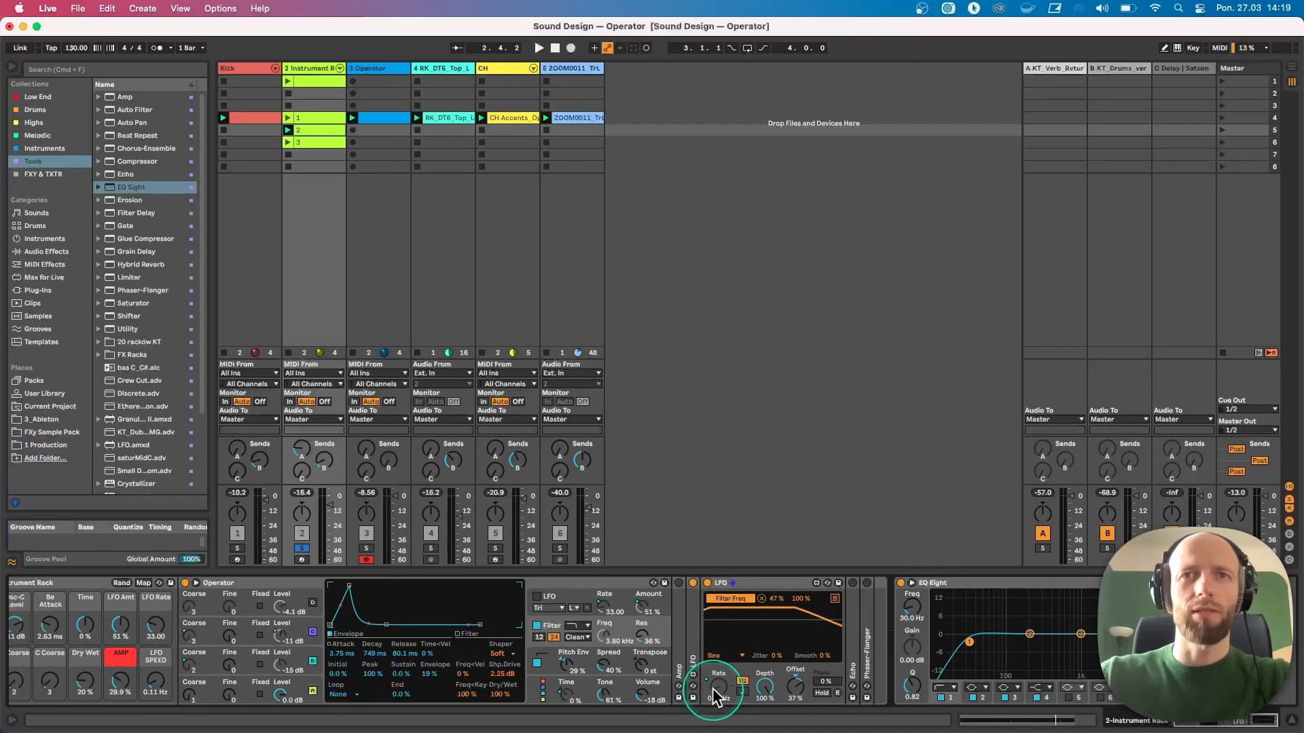
key("space")
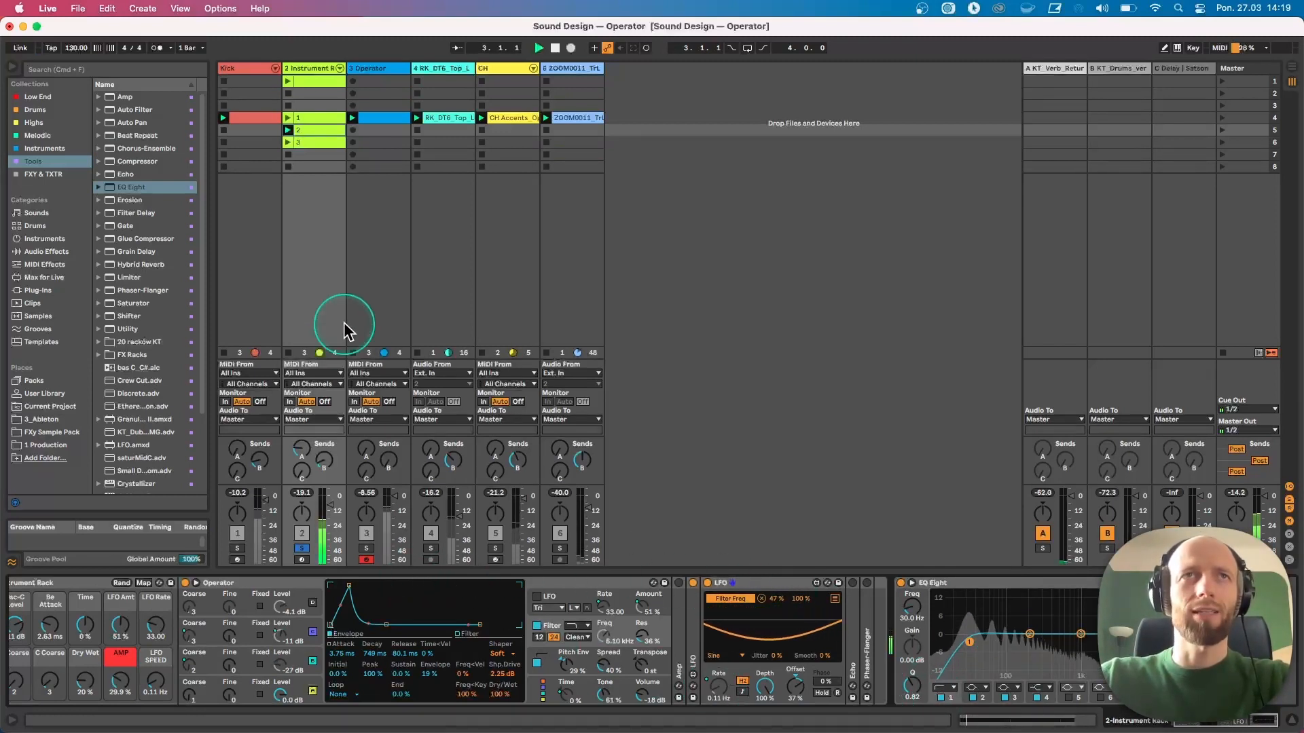
Launch the kick clip and raise track 2's volume fader while playing
left_click(279, 115)
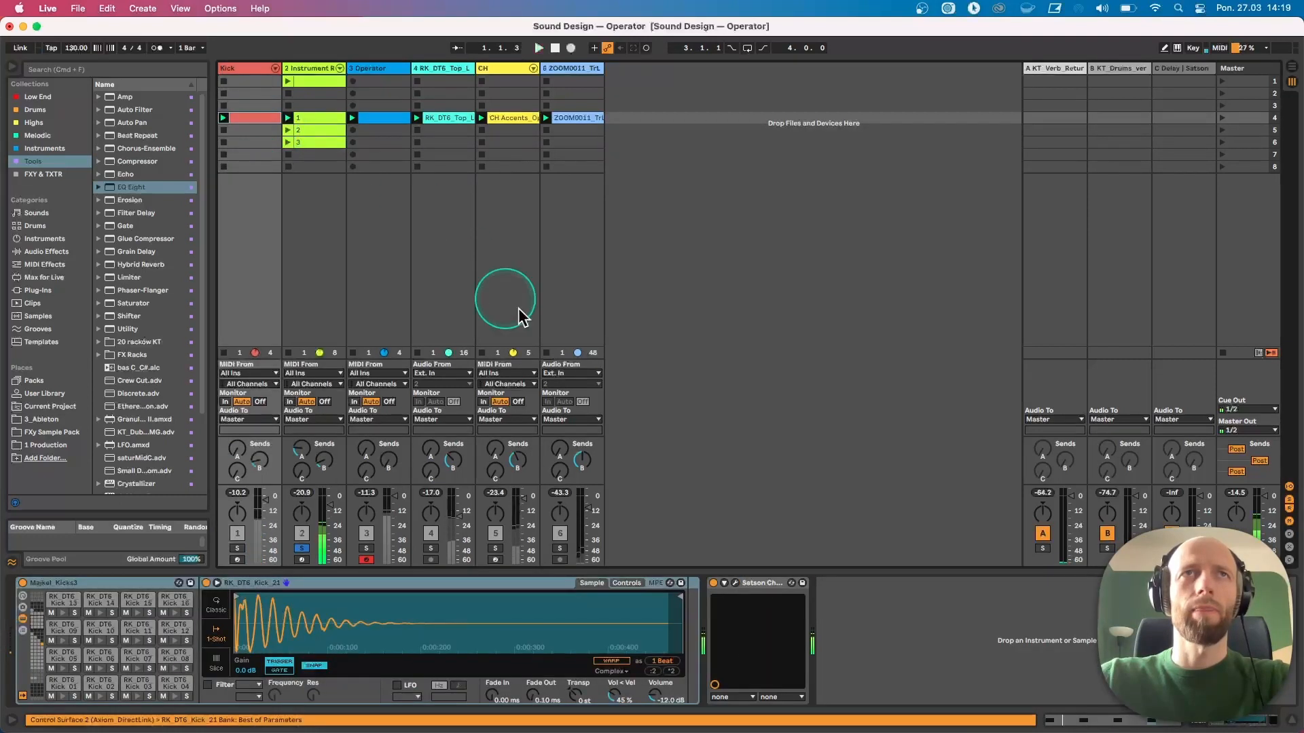
left_click(302, 548)
left_click(343, 330)
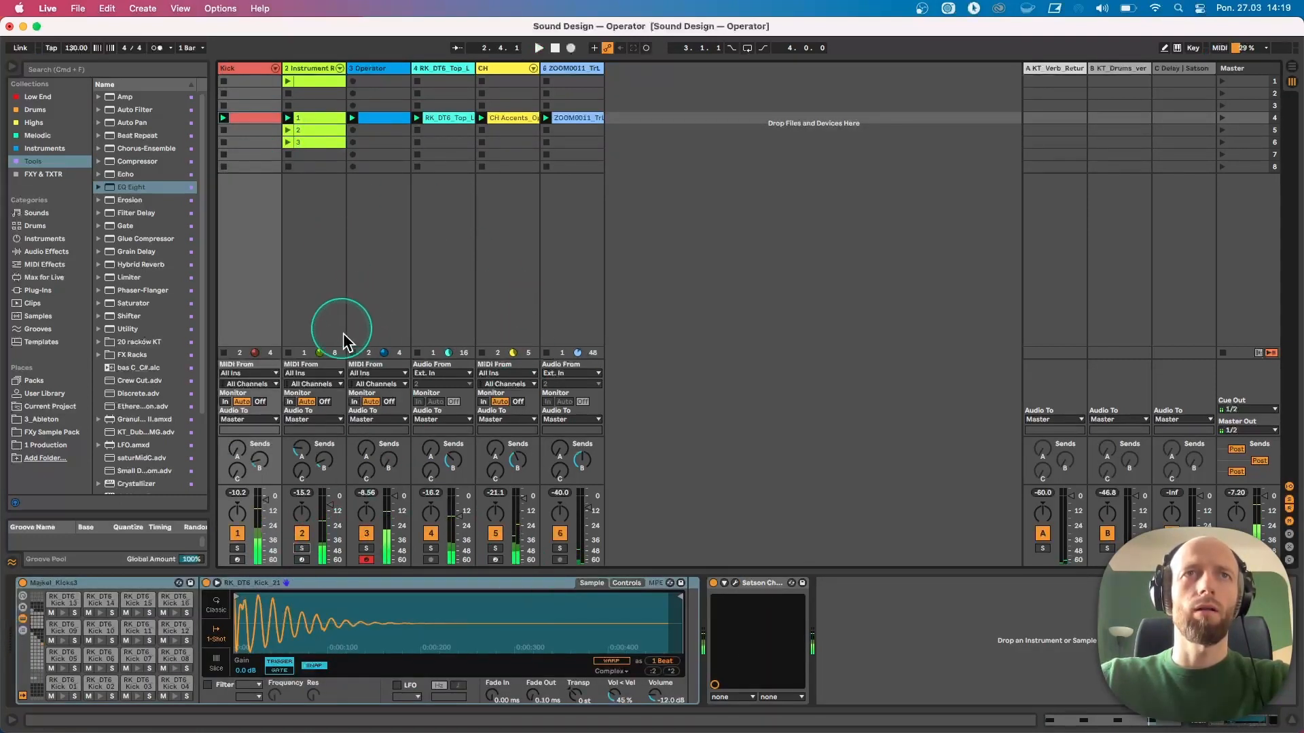
left_click(351, 350)
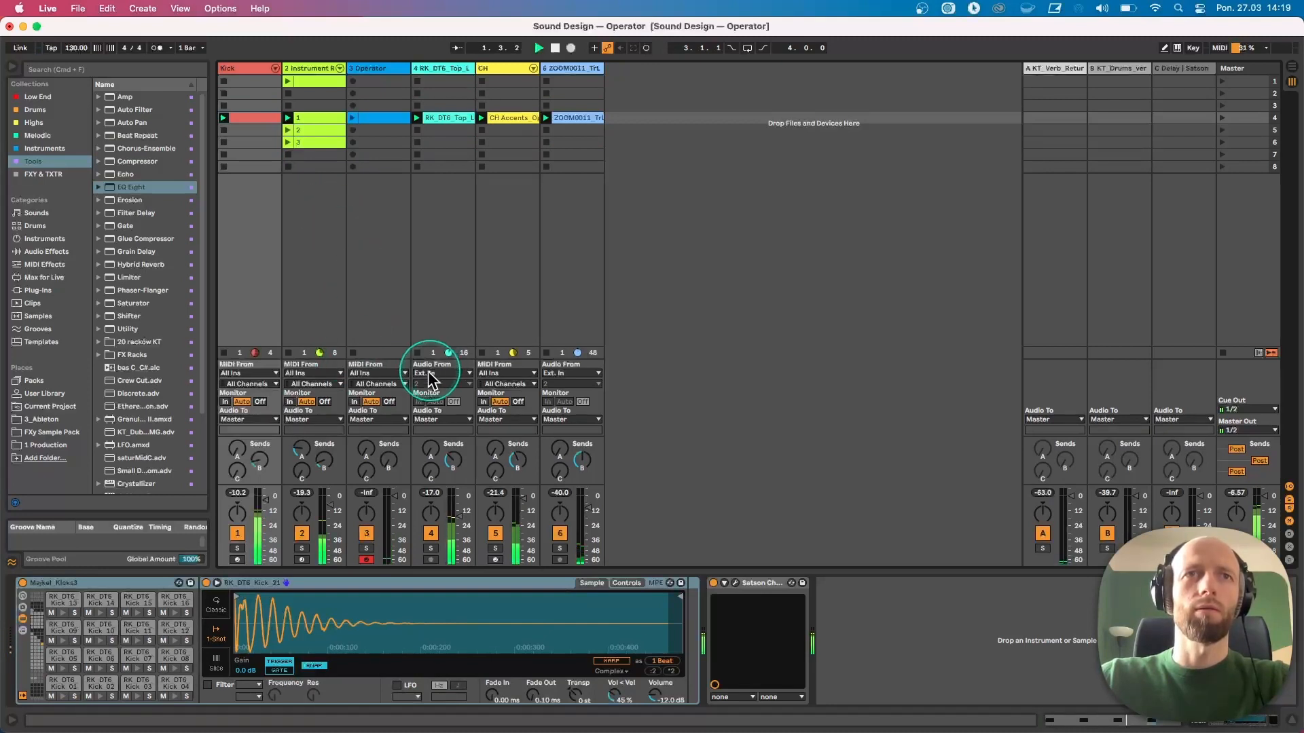
left_click_drag(324, 517, 326, 488)
Show track 2's device chain and expand the Amp device
double_click(302, 69)
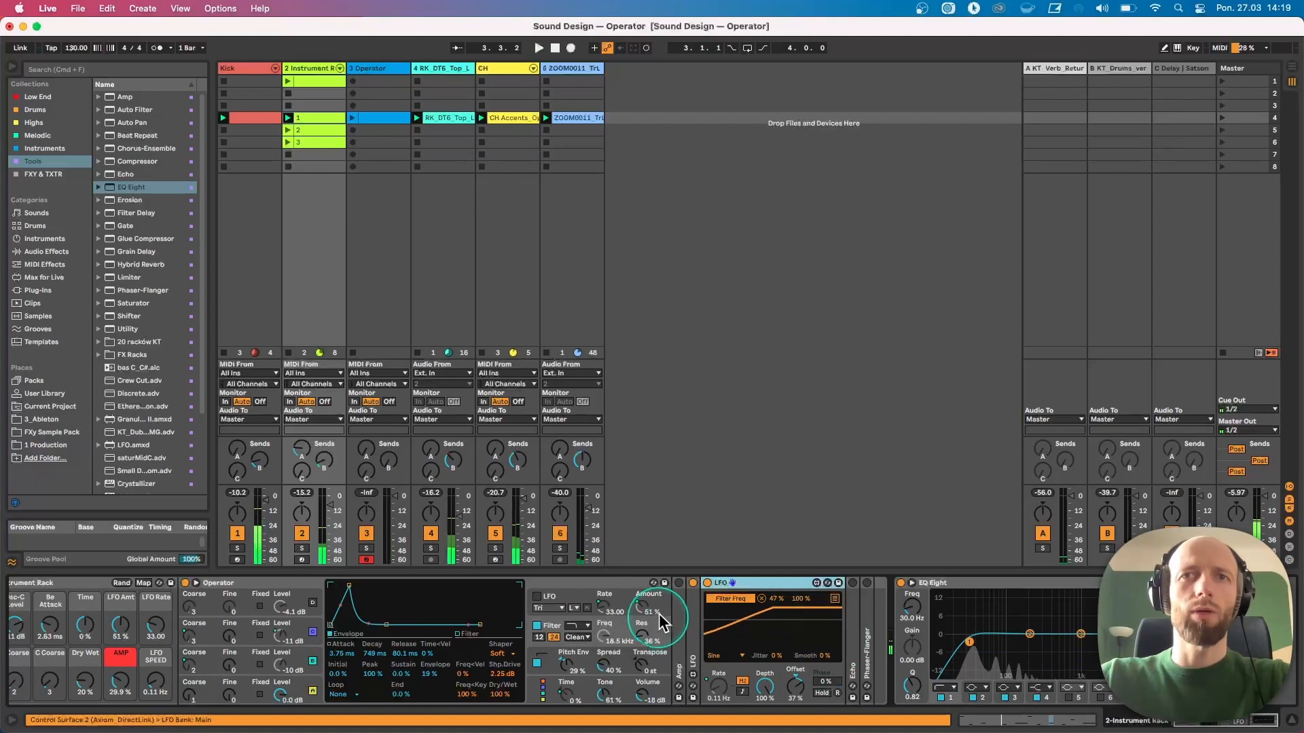
double_click(680, 611)
left_click(679, 582)
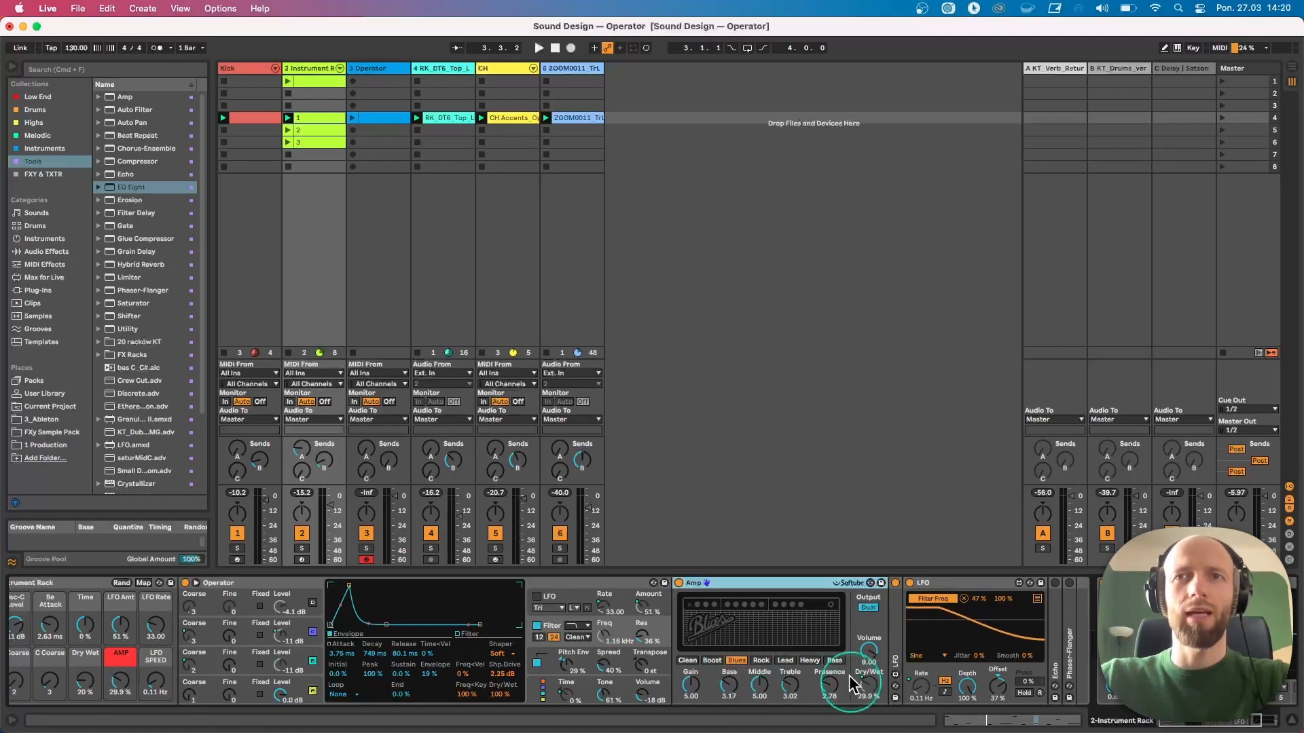
Collapse the Amp device, play the clip, bypass and re-enable Amp, and nudge Operator's Spread slightly
double_click(777, 582)
key("space")
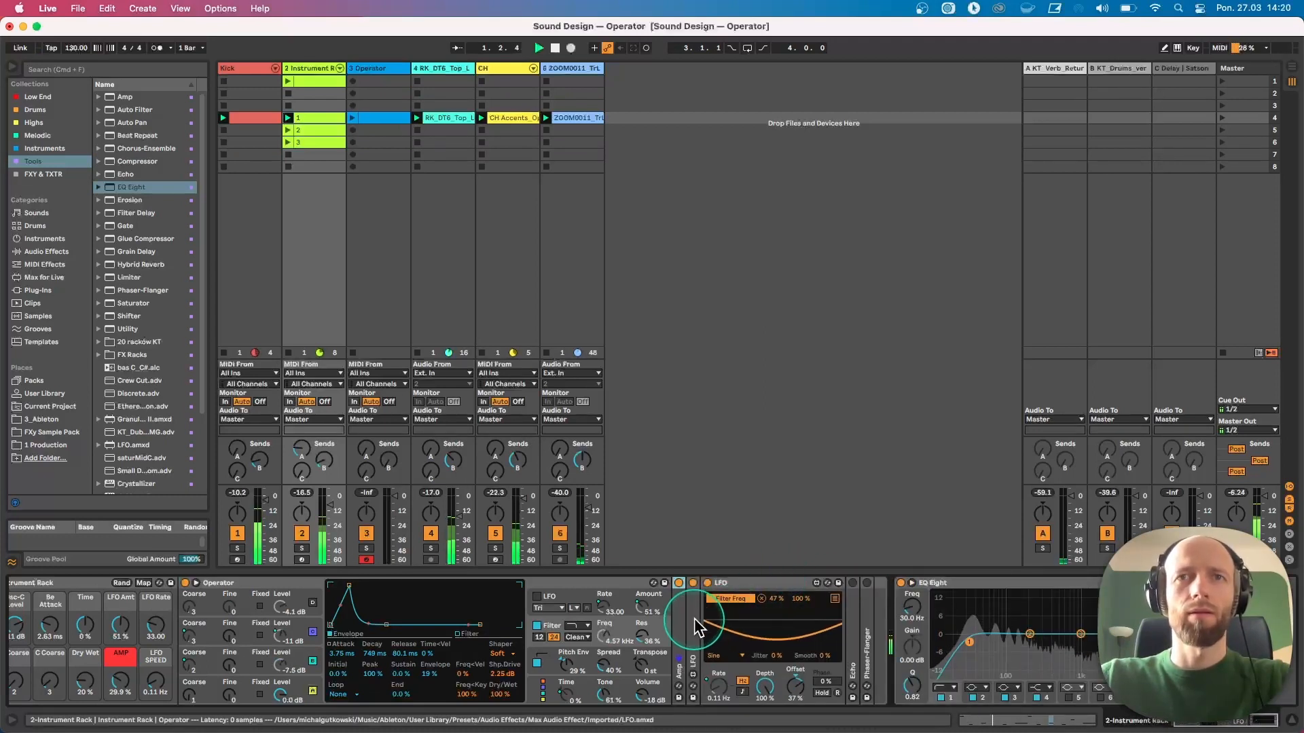
left_click(678, 584)
left_click(678, 584)
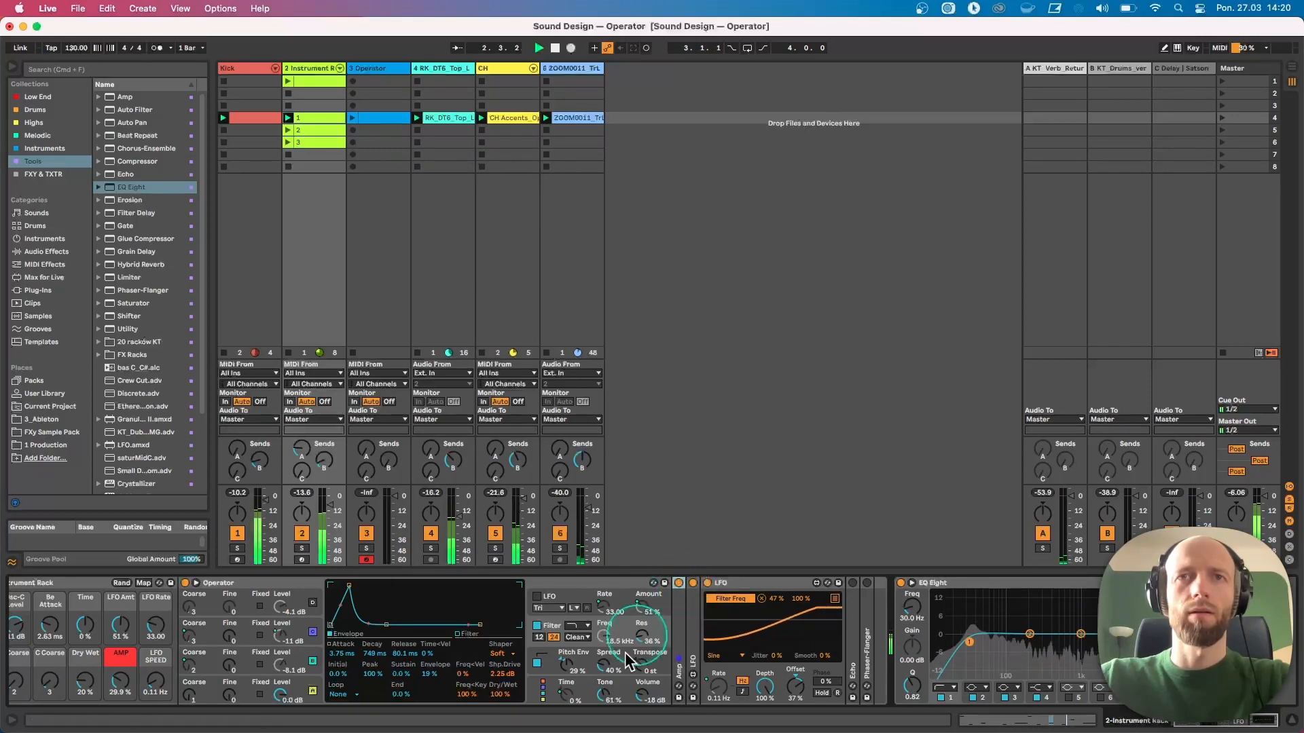
left_click_drag(603, 669, 602, 663)
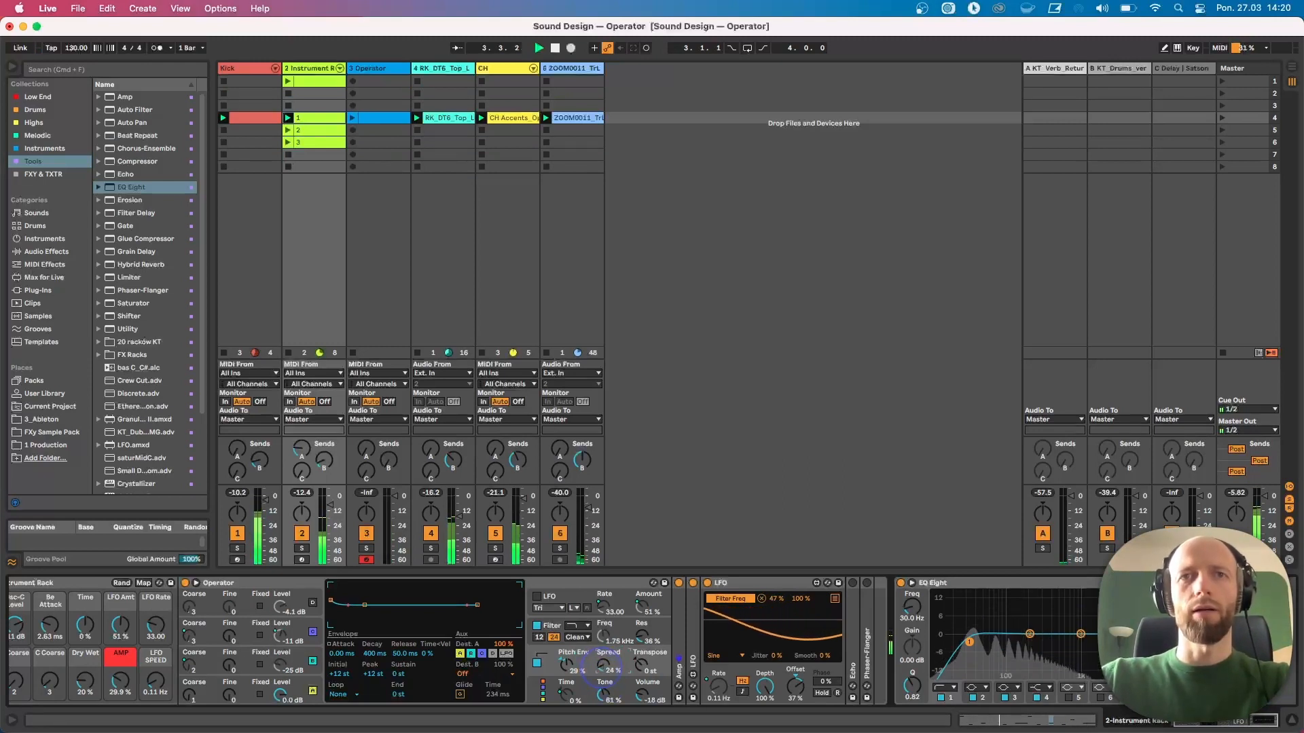
Solo track 2 together with the kick track
left_click(302, 548)
left_click(237, 548, "super")
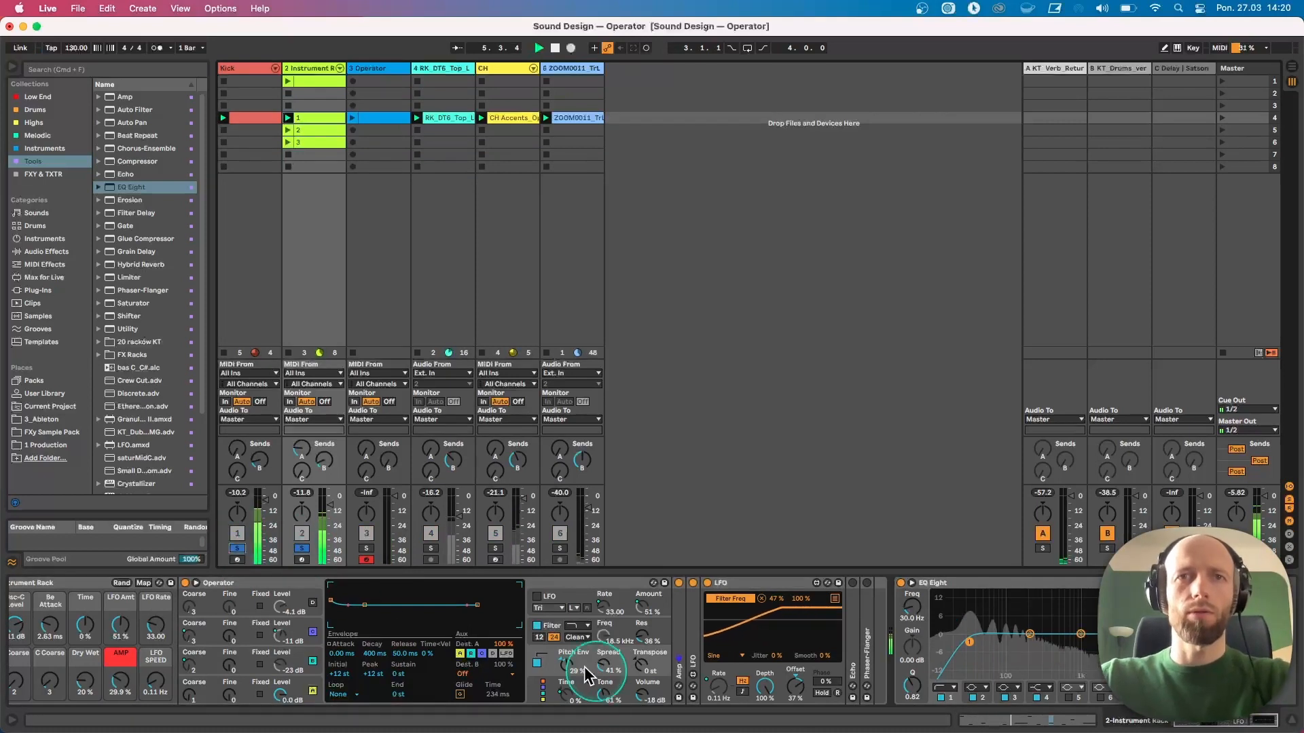
Toggle Operator's pitch envelope off and on, then shorten its decay to about 159 ms
left_click(535, 664)
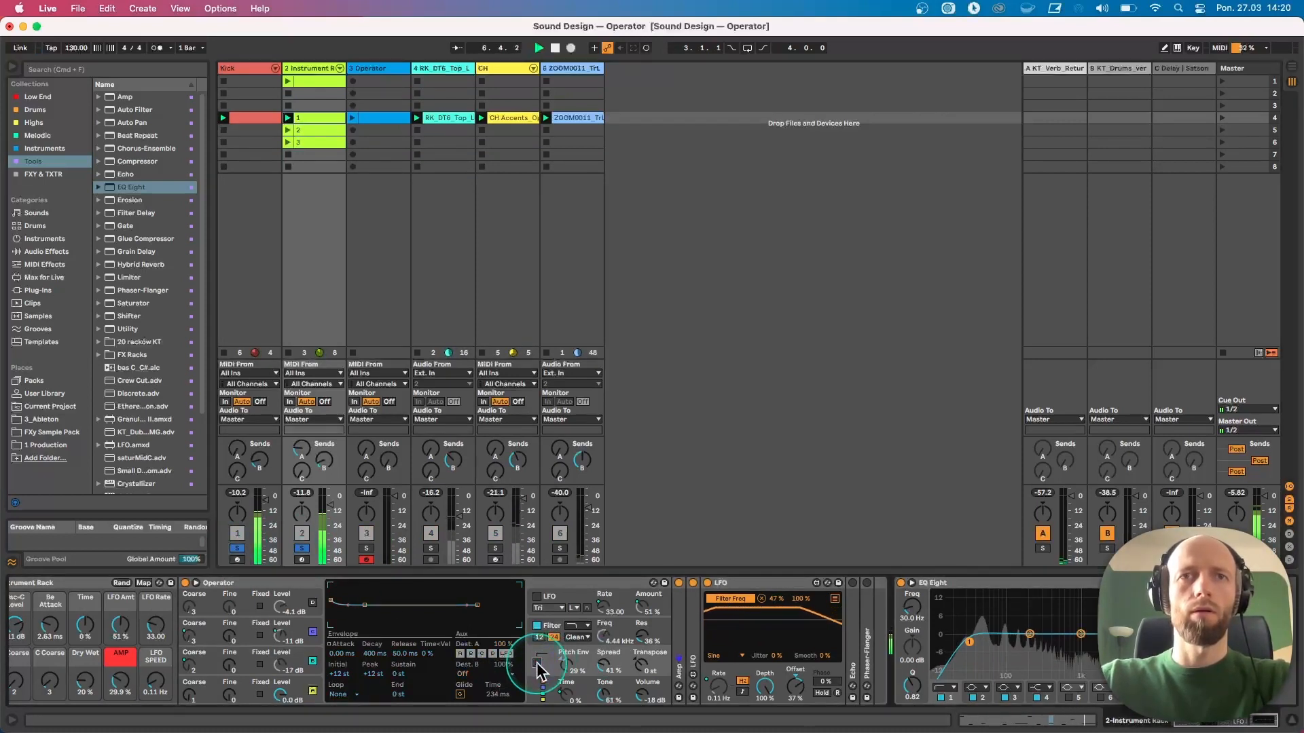
left_click(535, 664)
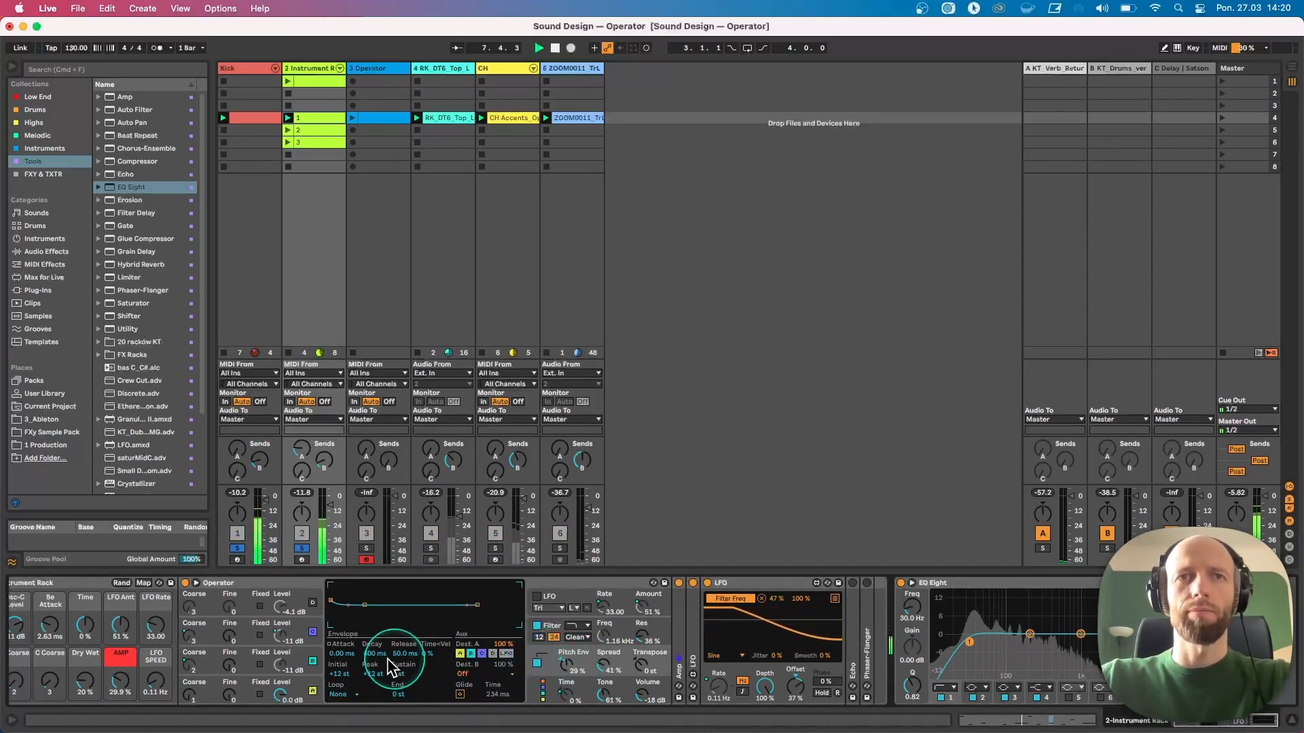
left_click_drag(375, 653, 374, 658)
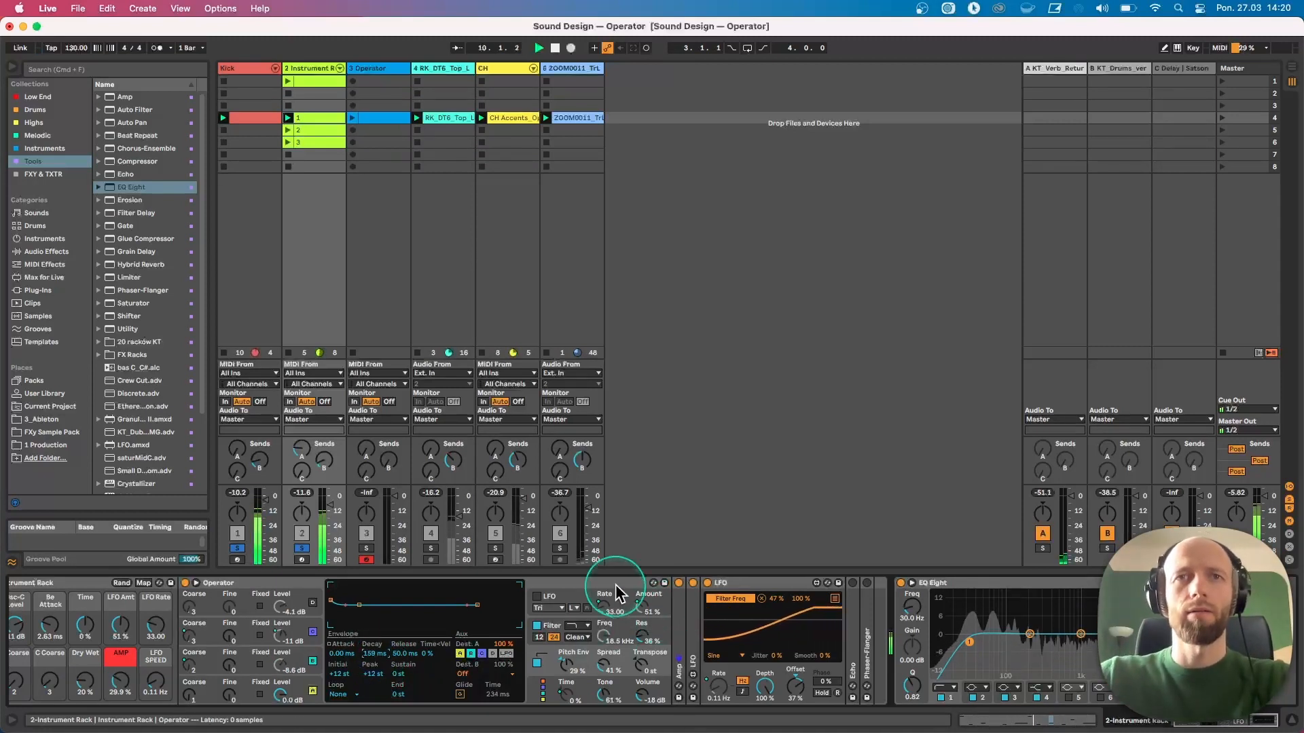
Collapse the LFO device, expand the Echo device and toggle its Wobble character setting
double_click(761, 584)
double_click(722, 603)
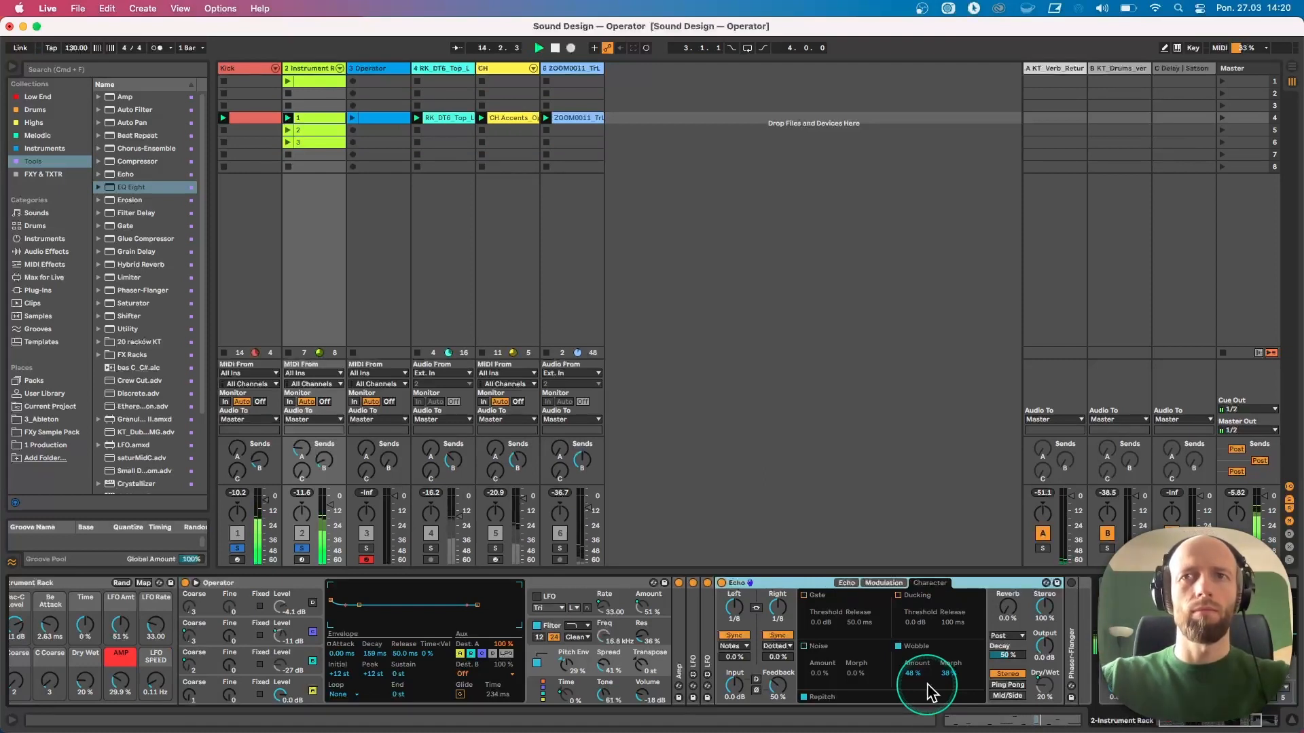
left_click(898, 647)
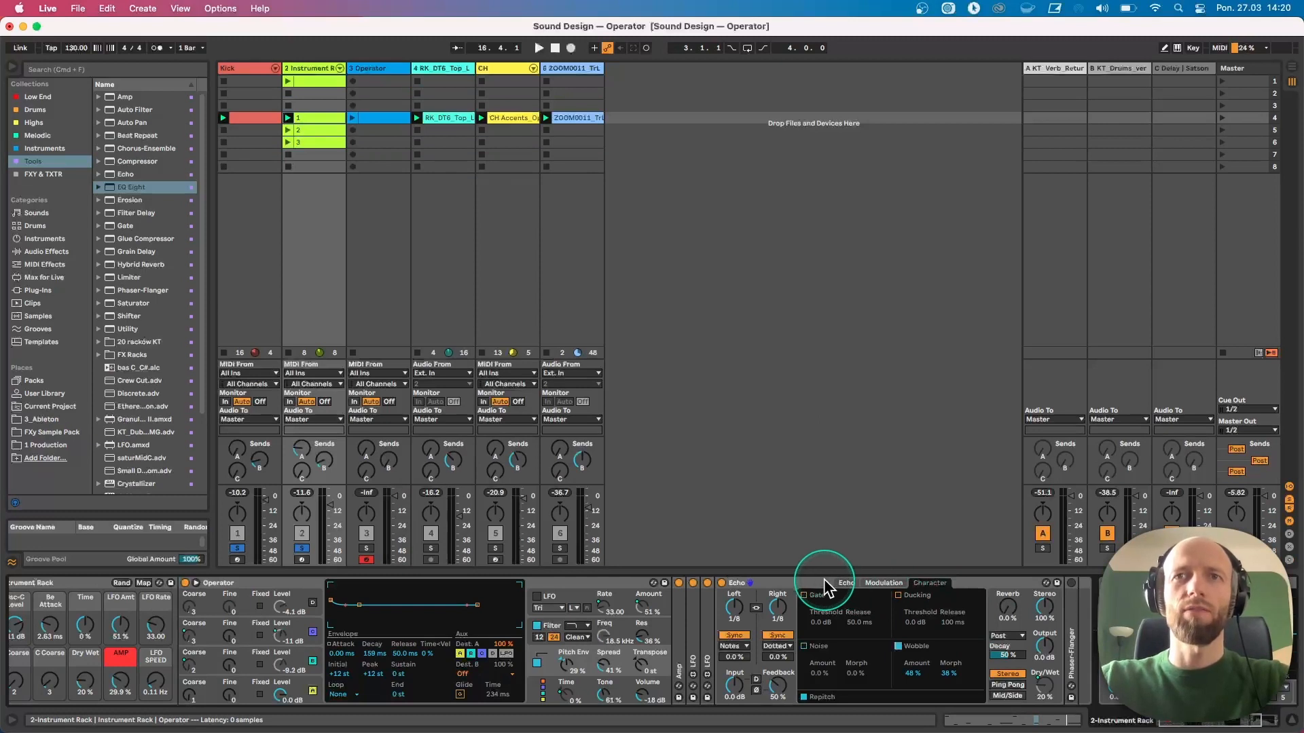
Collapse Echo, restart playback, expand the Phaser-Flanger and switch it on
double_click(823, 581)
key("space")
double_click(738, 594)
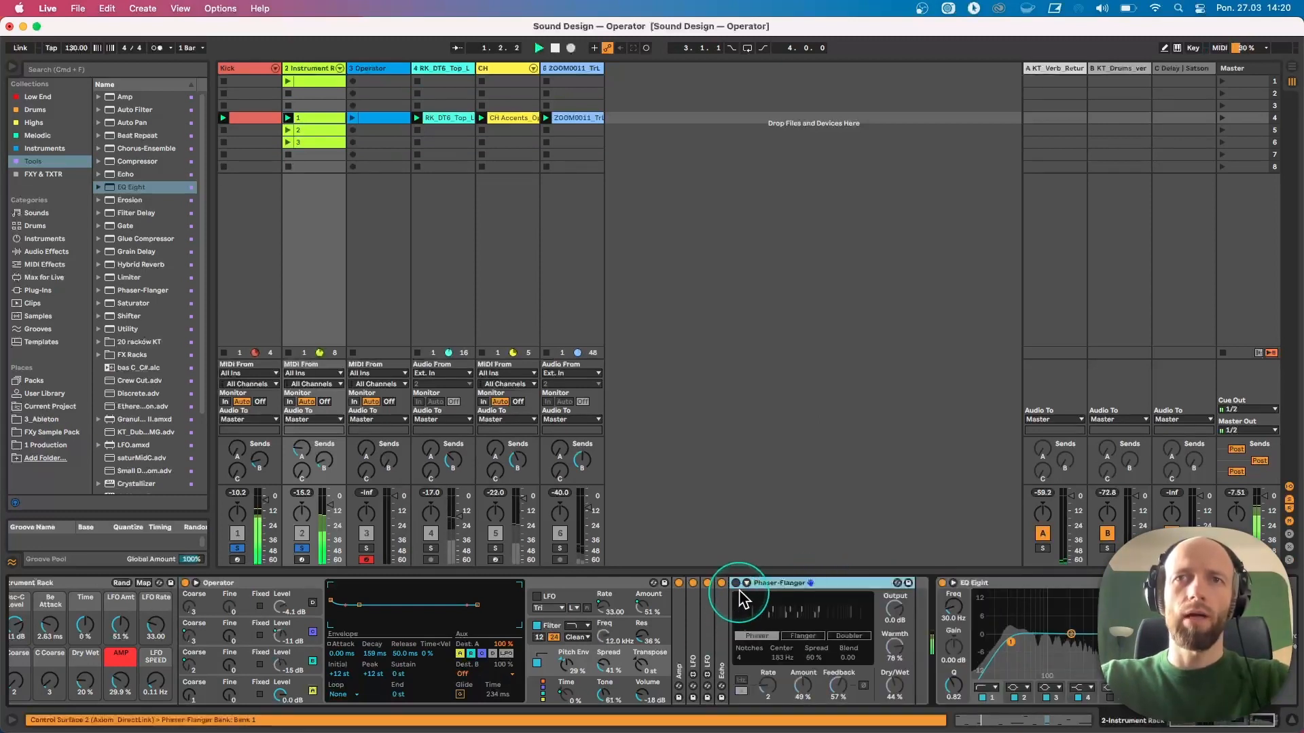
left_click(735, 582)
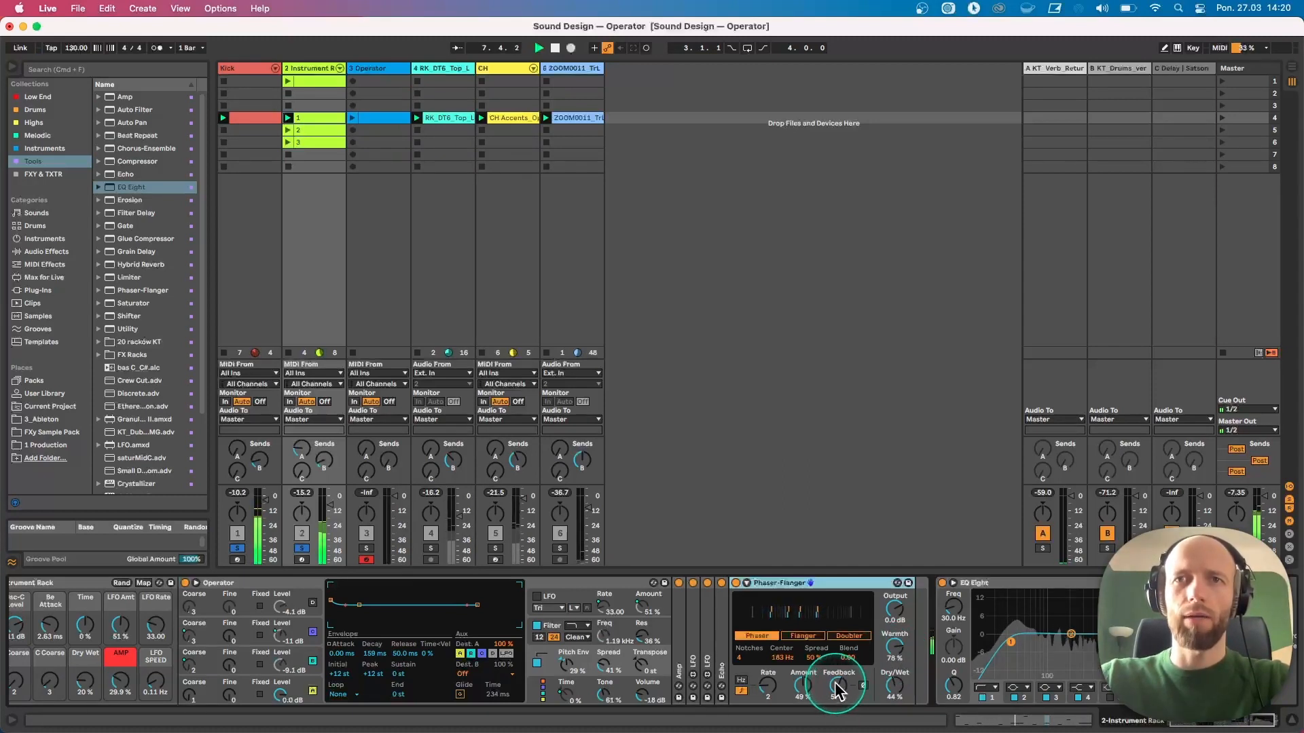
Tweak the Phaser-Flanger's Center to about 199 Hz, then collapse the device
left_click(778, 658)
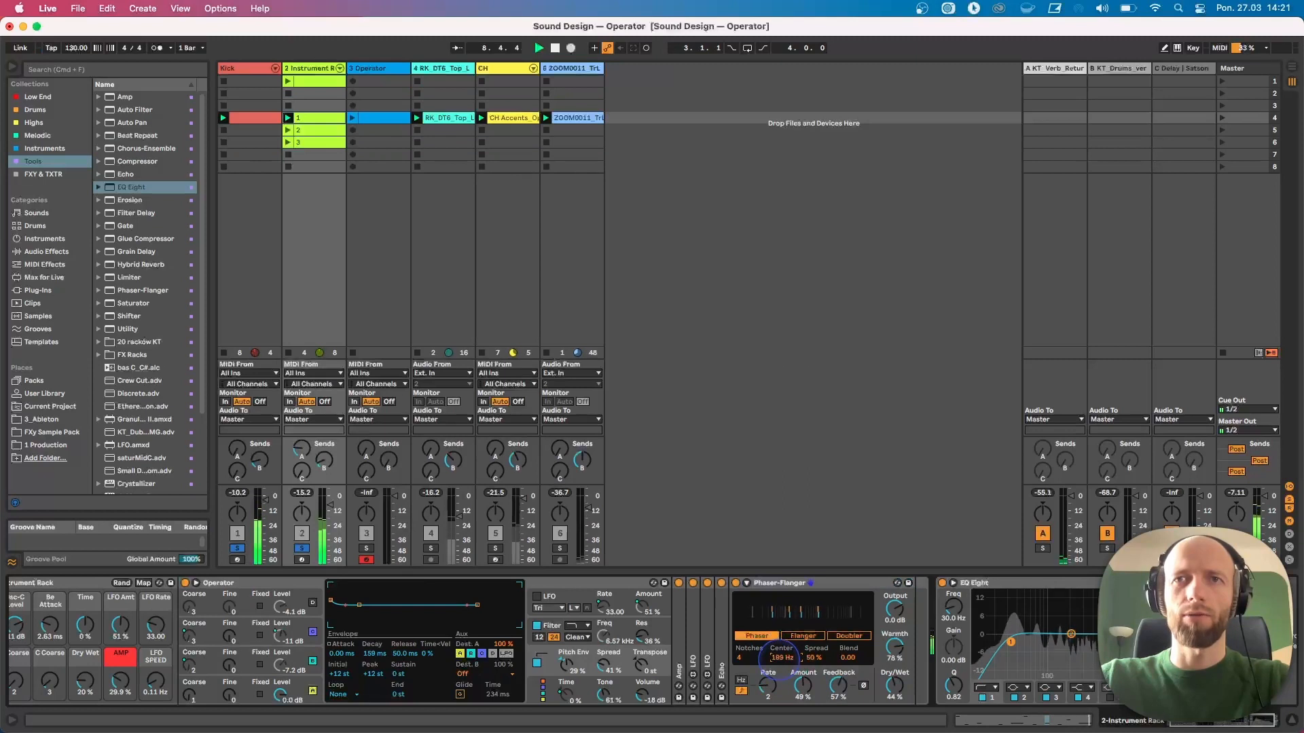
left_click(760, 689)
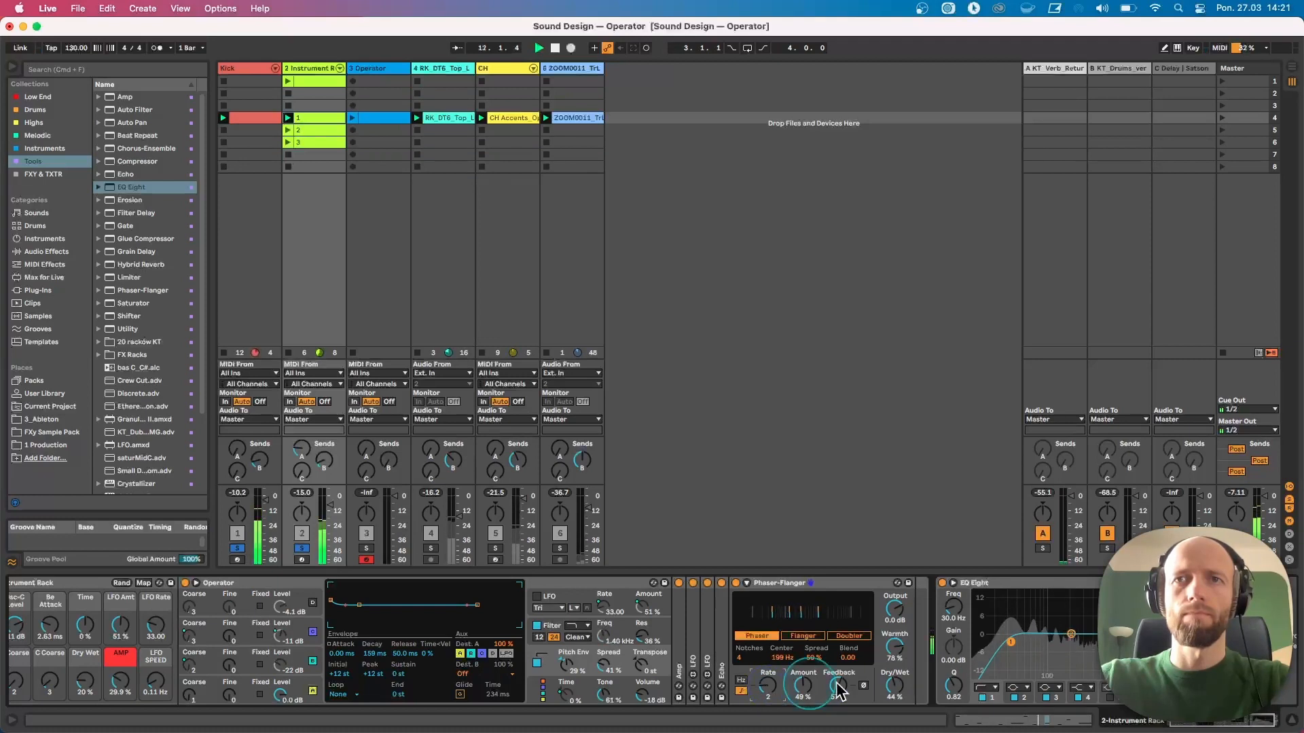
left_click(885, 684)
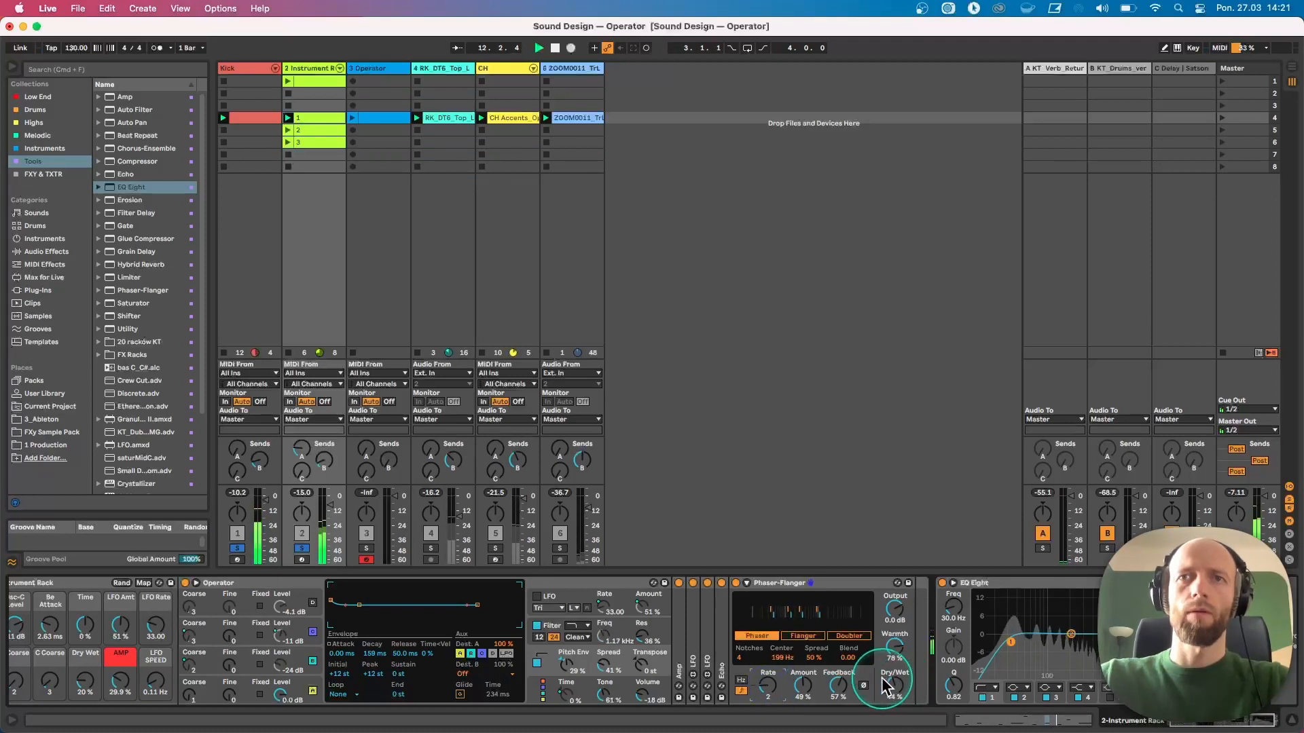
double_click(776, 585)
Bypass Operator's filter and sweep the Tone down and back up to about 59%
left_click(617, 674)
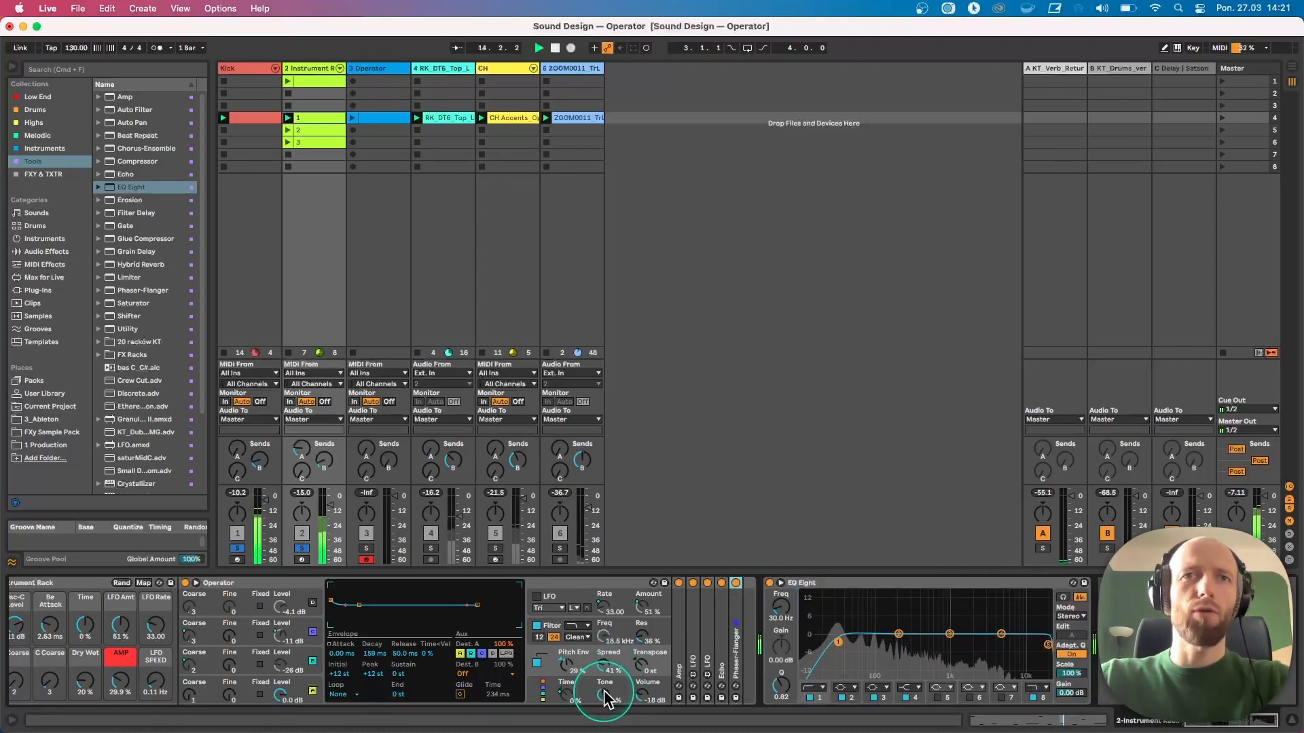
left_click(536, 626)
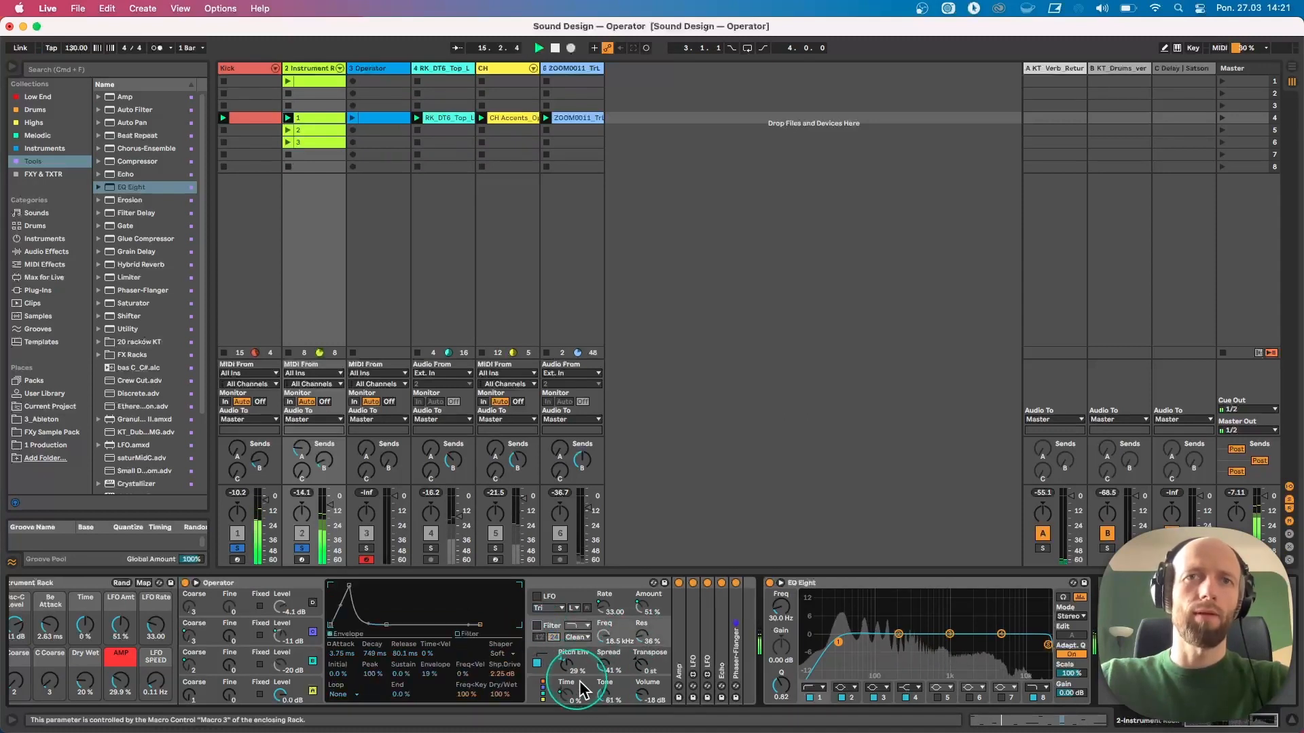
left_click_drag(602, 693, 602, 724)
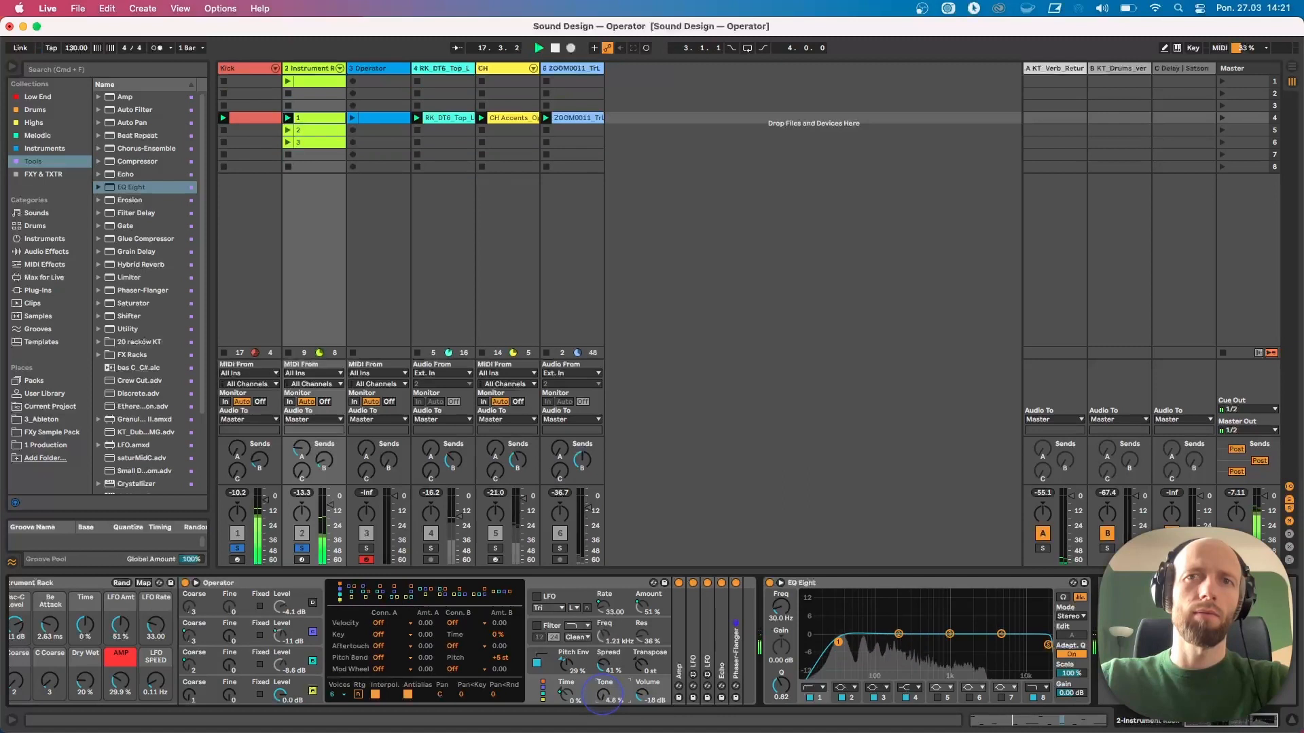
left_click_drag(603, 694, 605, 695)
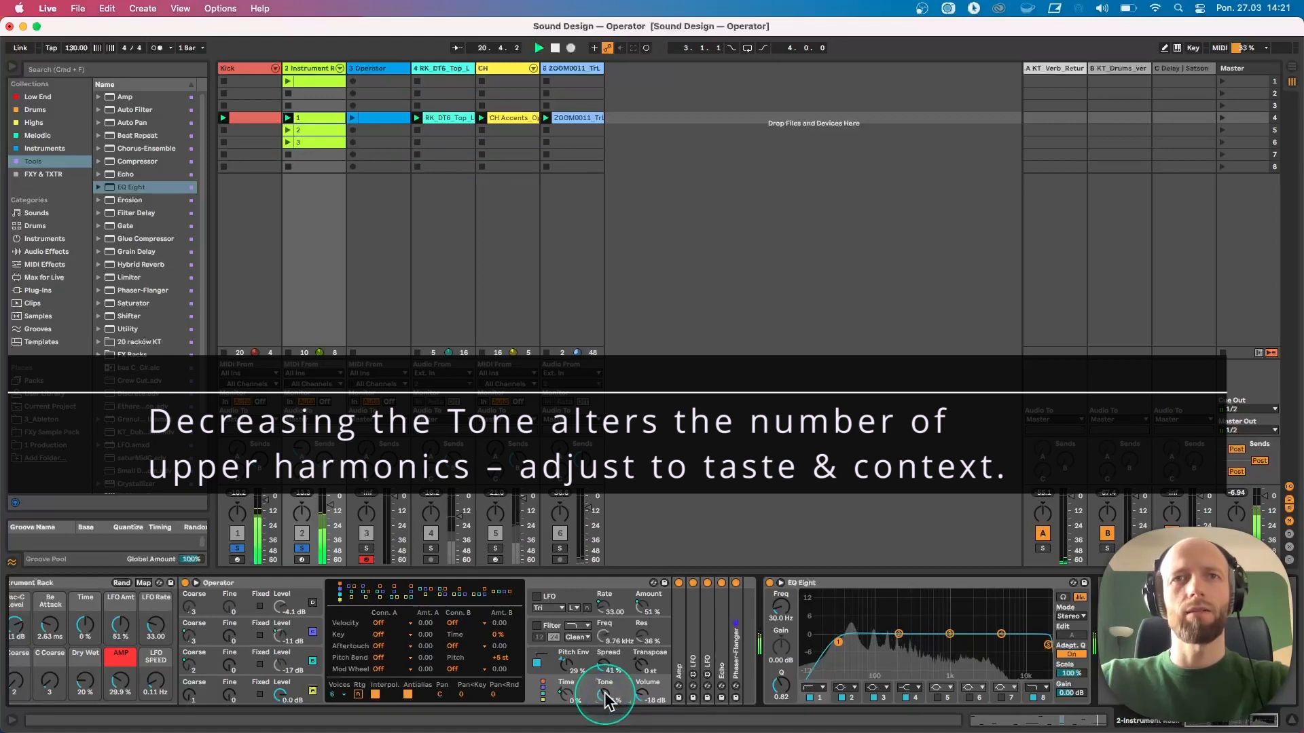
left_click_drag(607, 700, 594, 642)
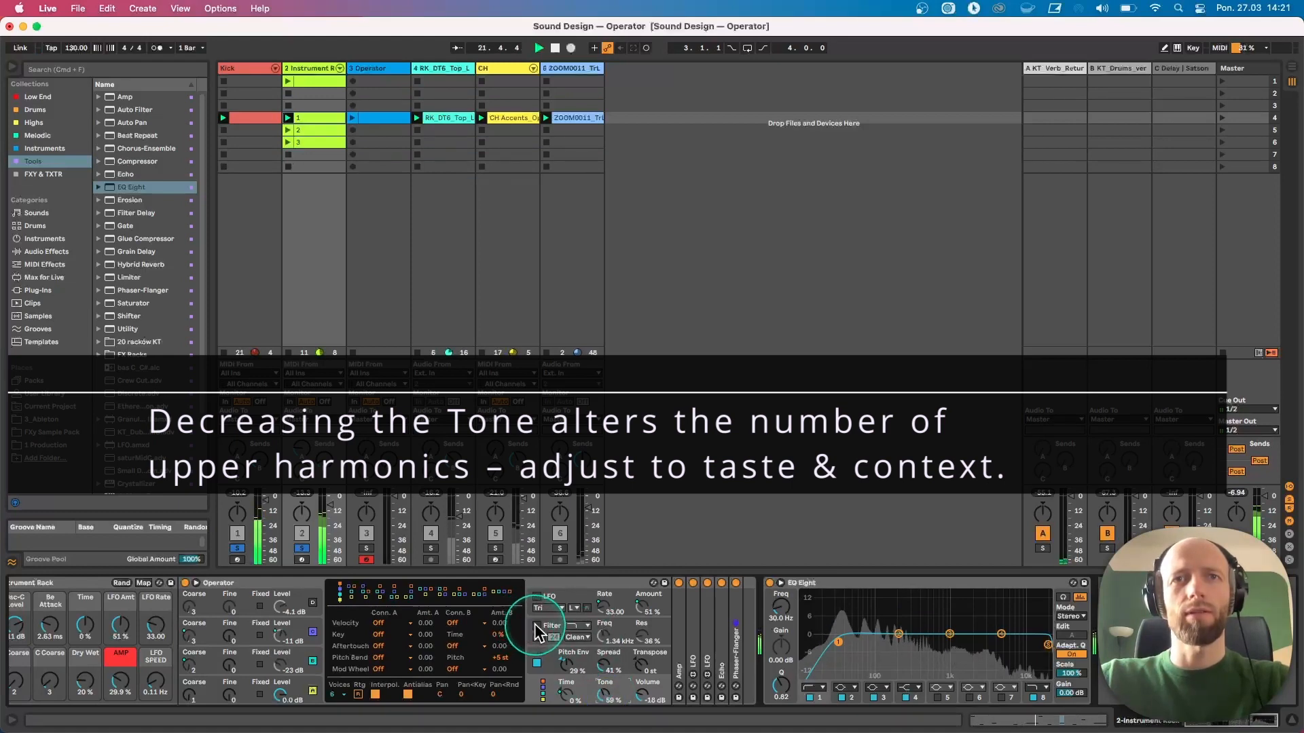
Re-enable Operator's filter and LFO, and adjust the third oscillator's level
left_click(536, 626)
left_click(537, 598)
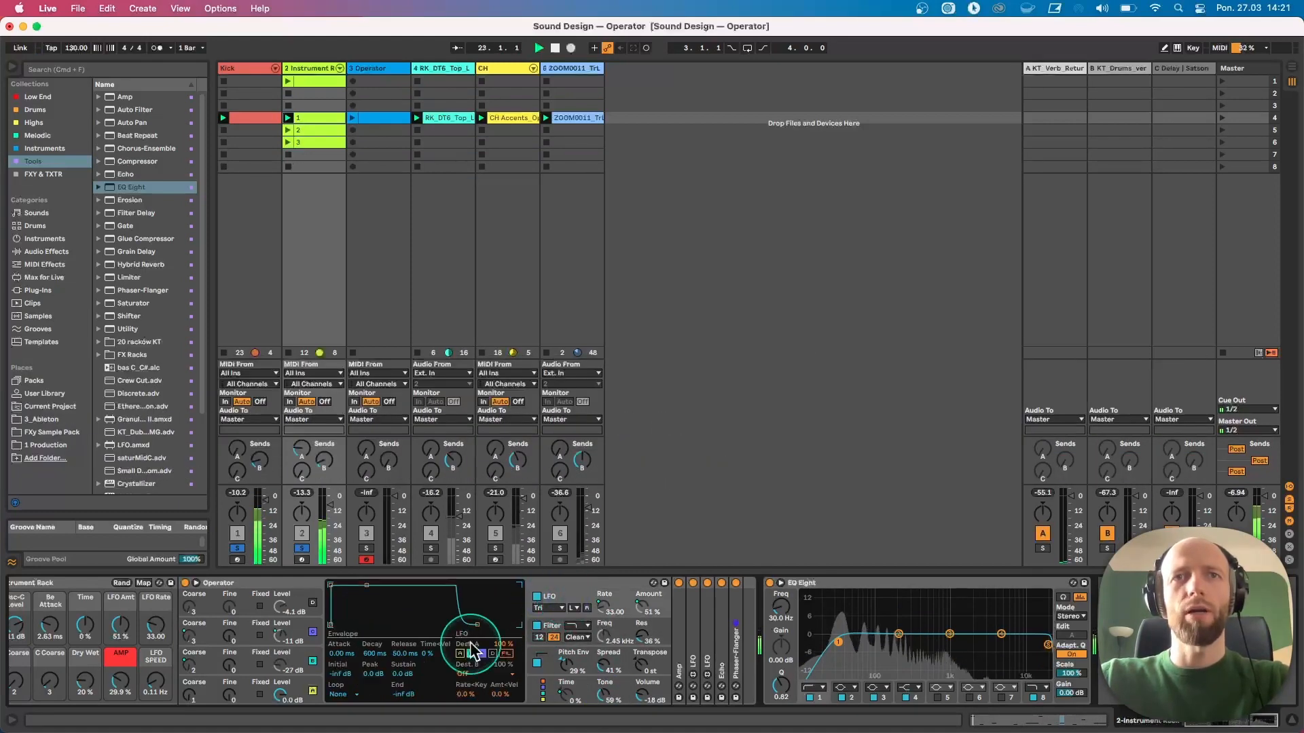
left_click_drag(281, 671, 282, 678)
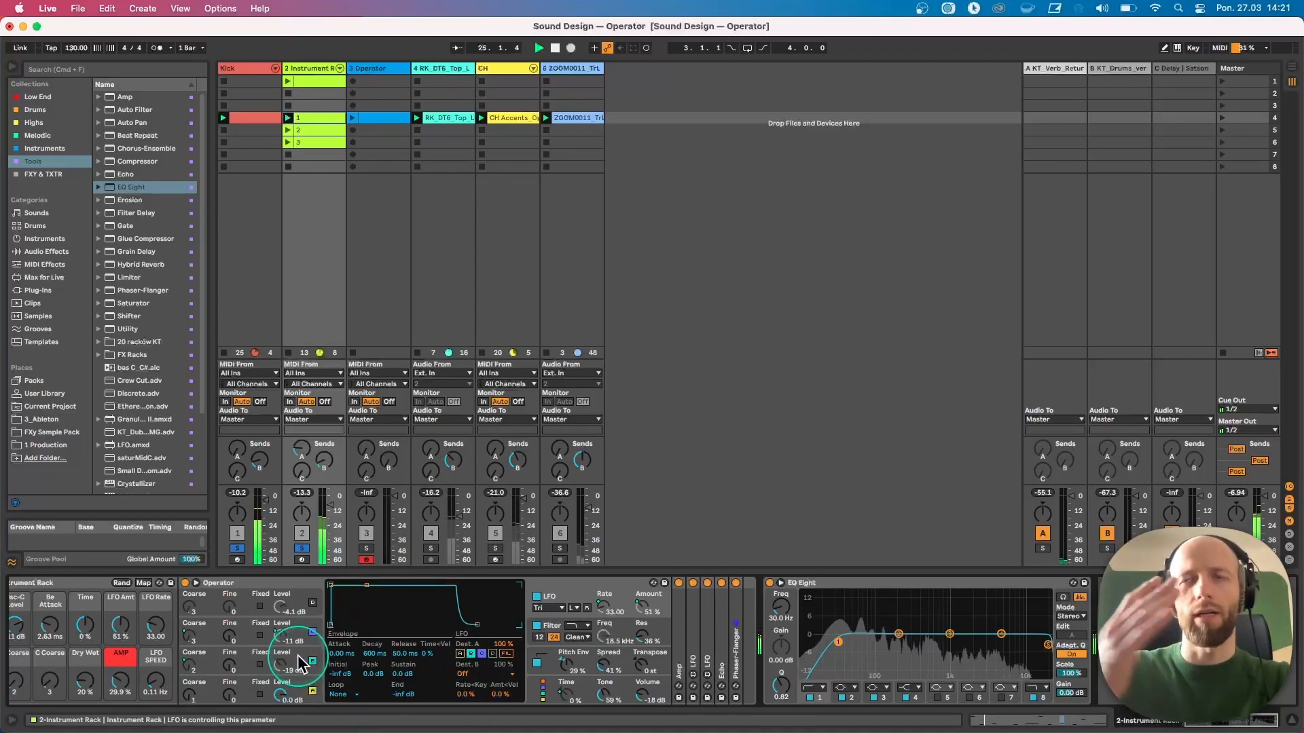
Unsolo track 2 so all tracks play again
scroll(299, 664, "left", 2)
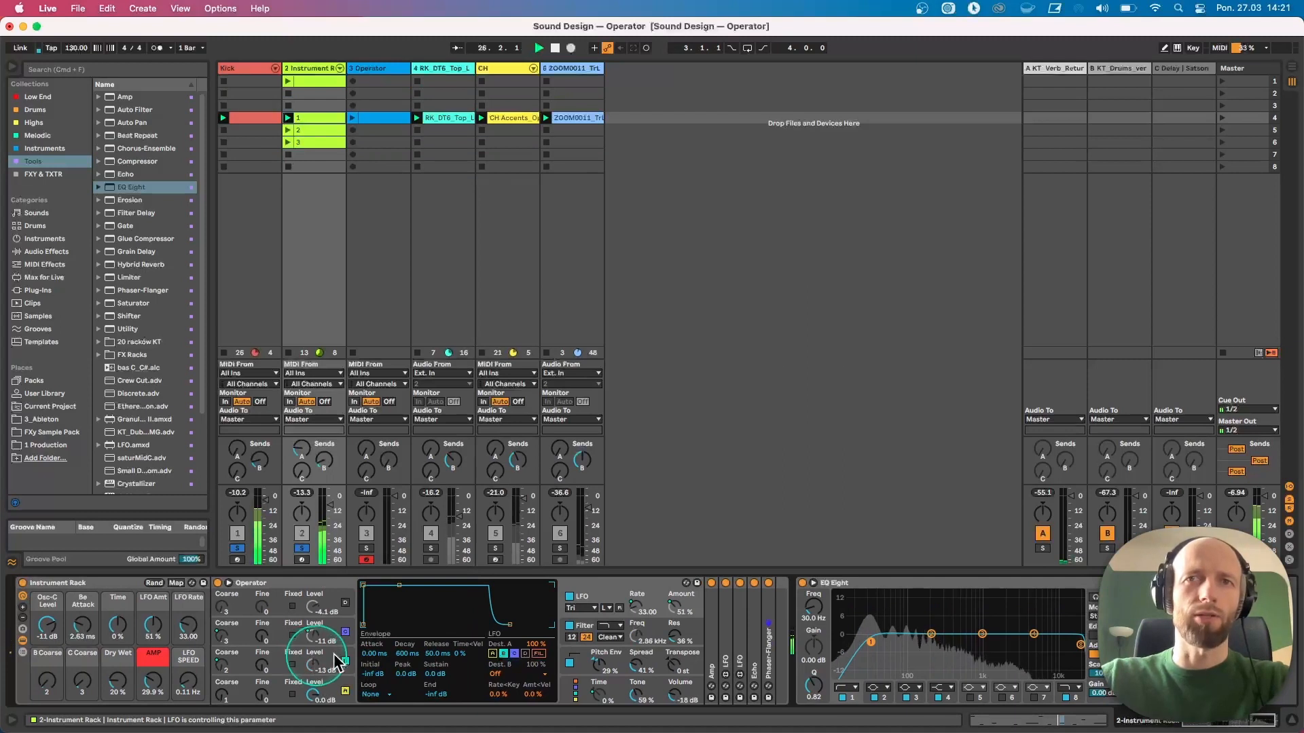
left_click(302, 548)
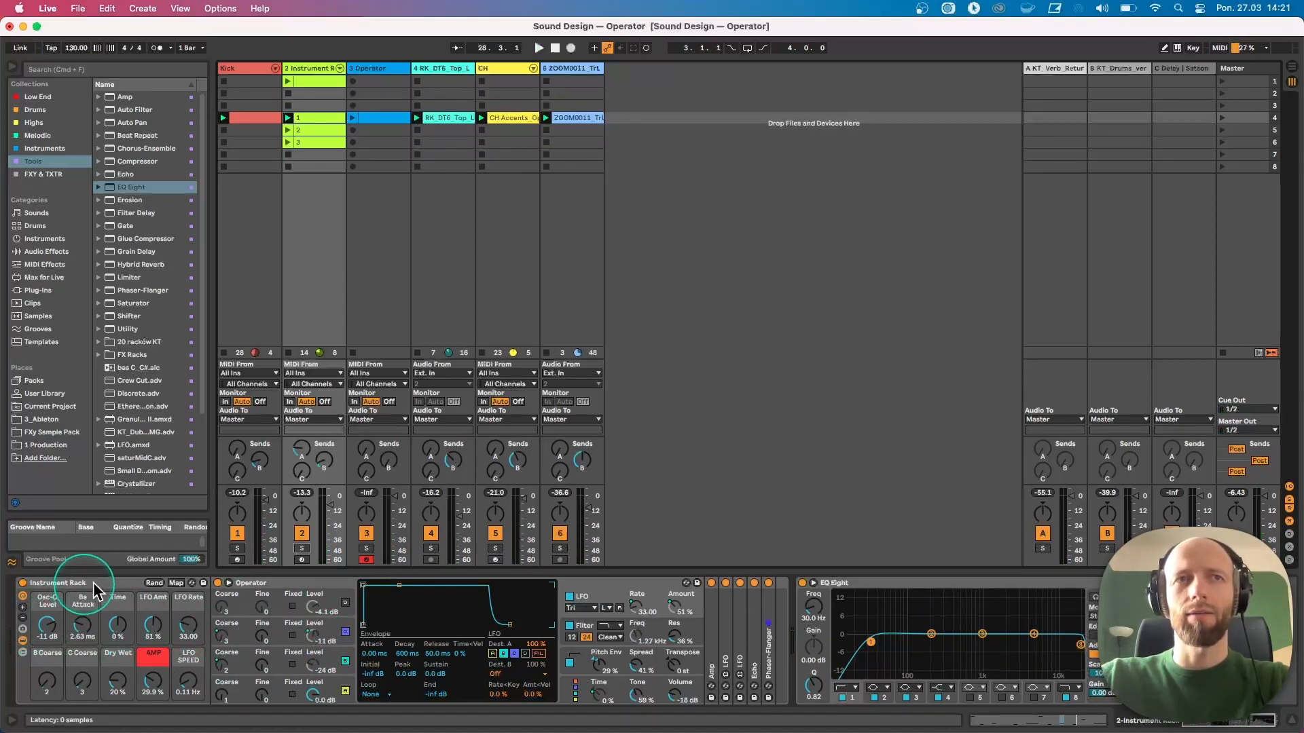
Group Operator through the Phaser-Flanger into a nested rack, then undo the grouping
left_click(303, 582)
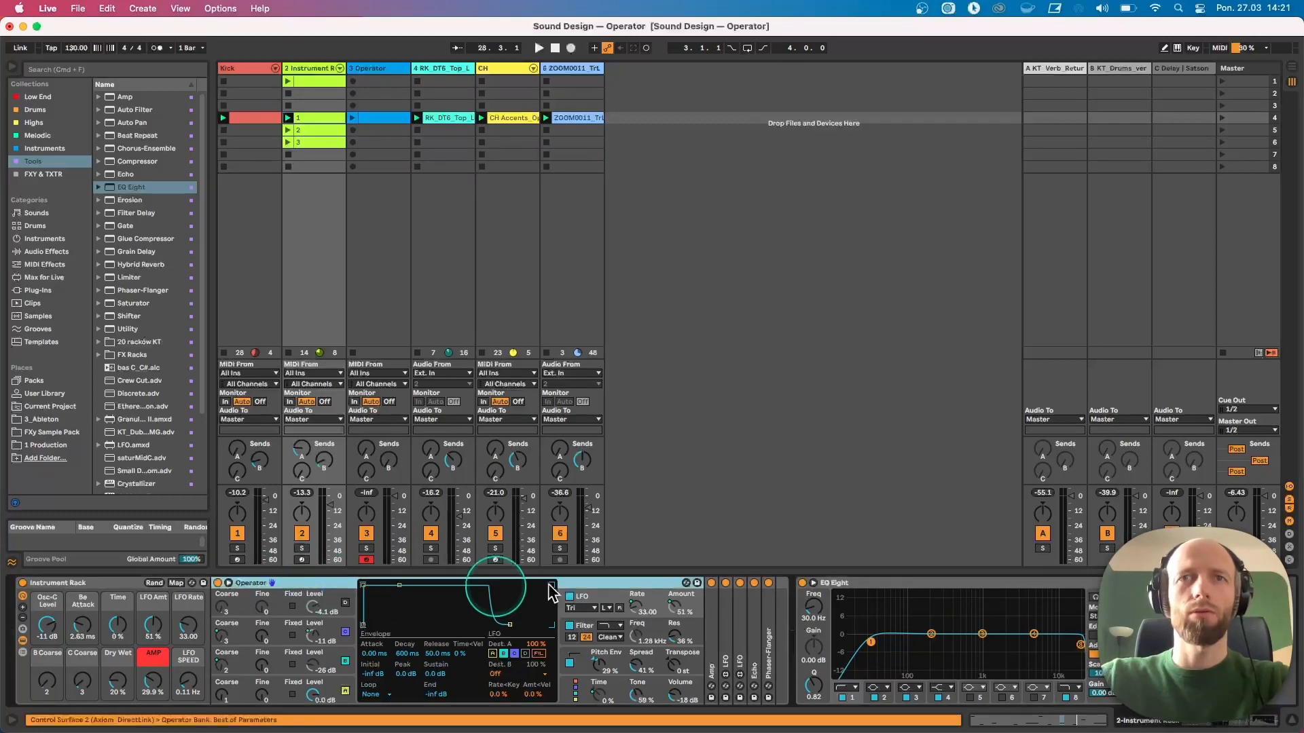
left_click(770, 597, "shift")
key("super+g")
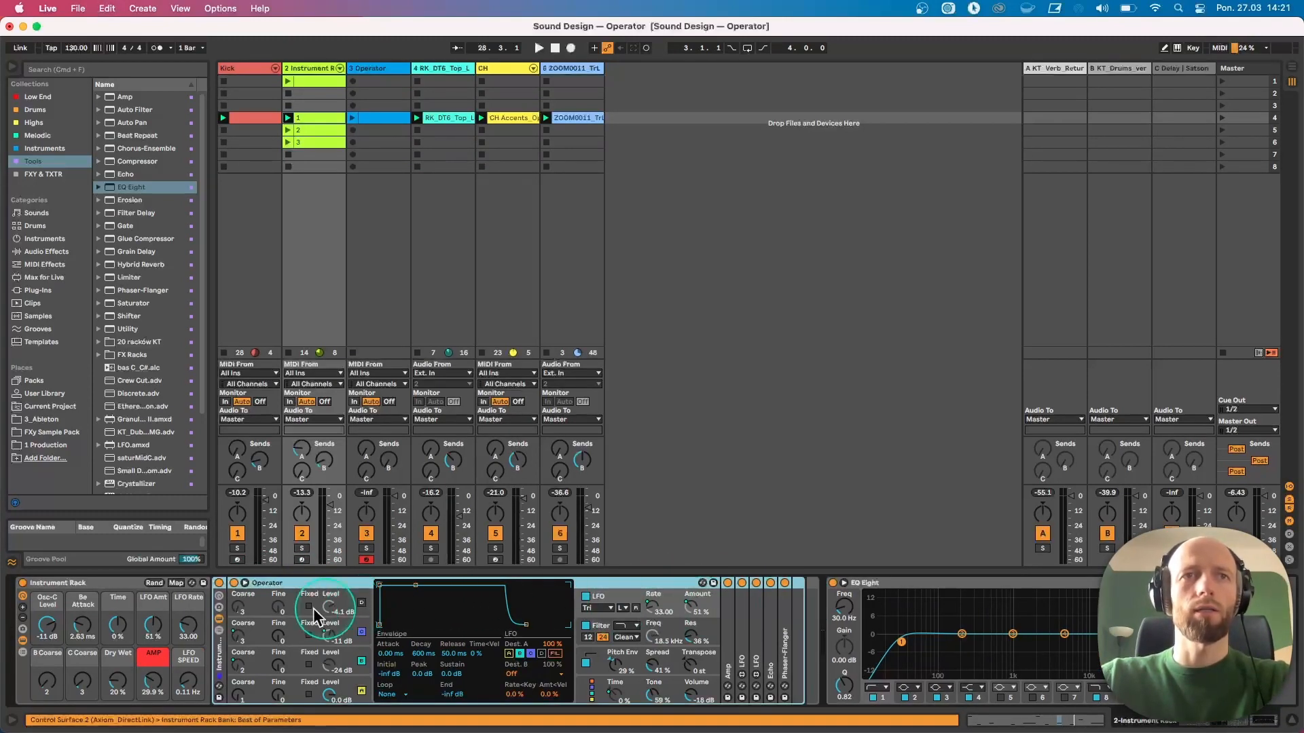
left_click(221, 596)
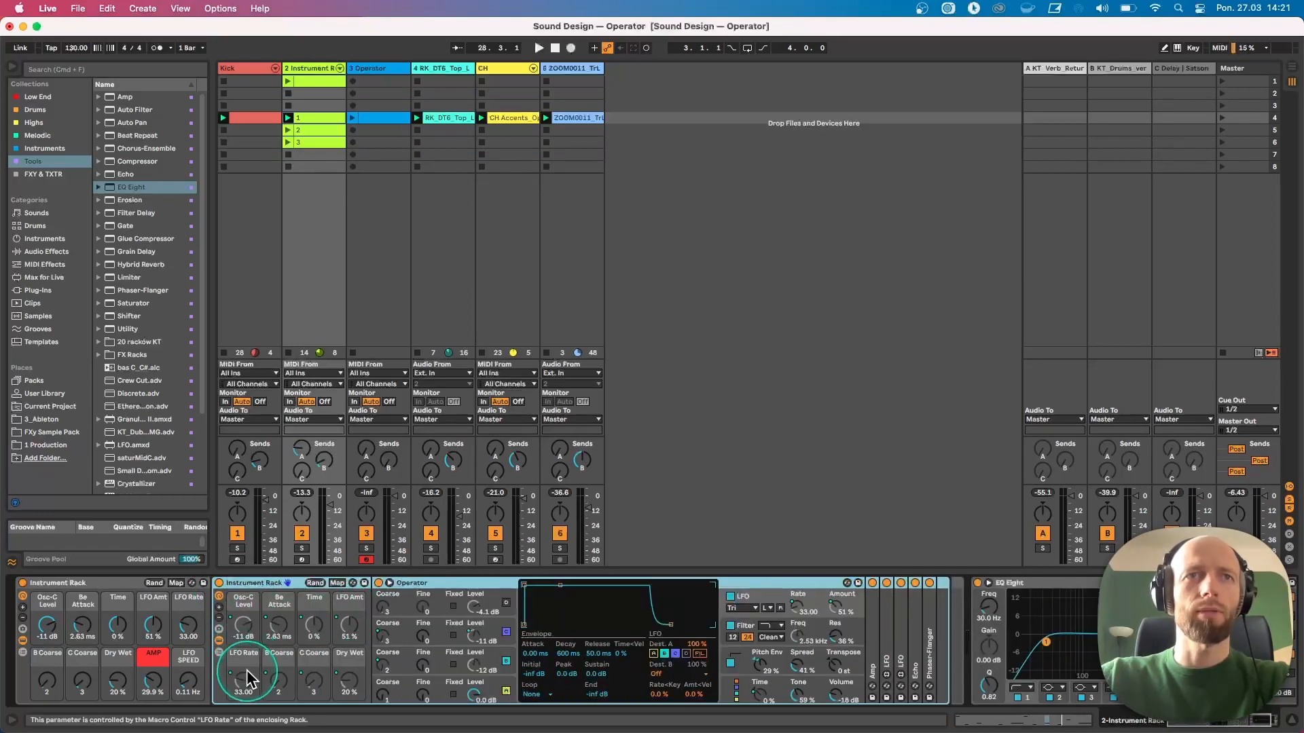
key("super+z")
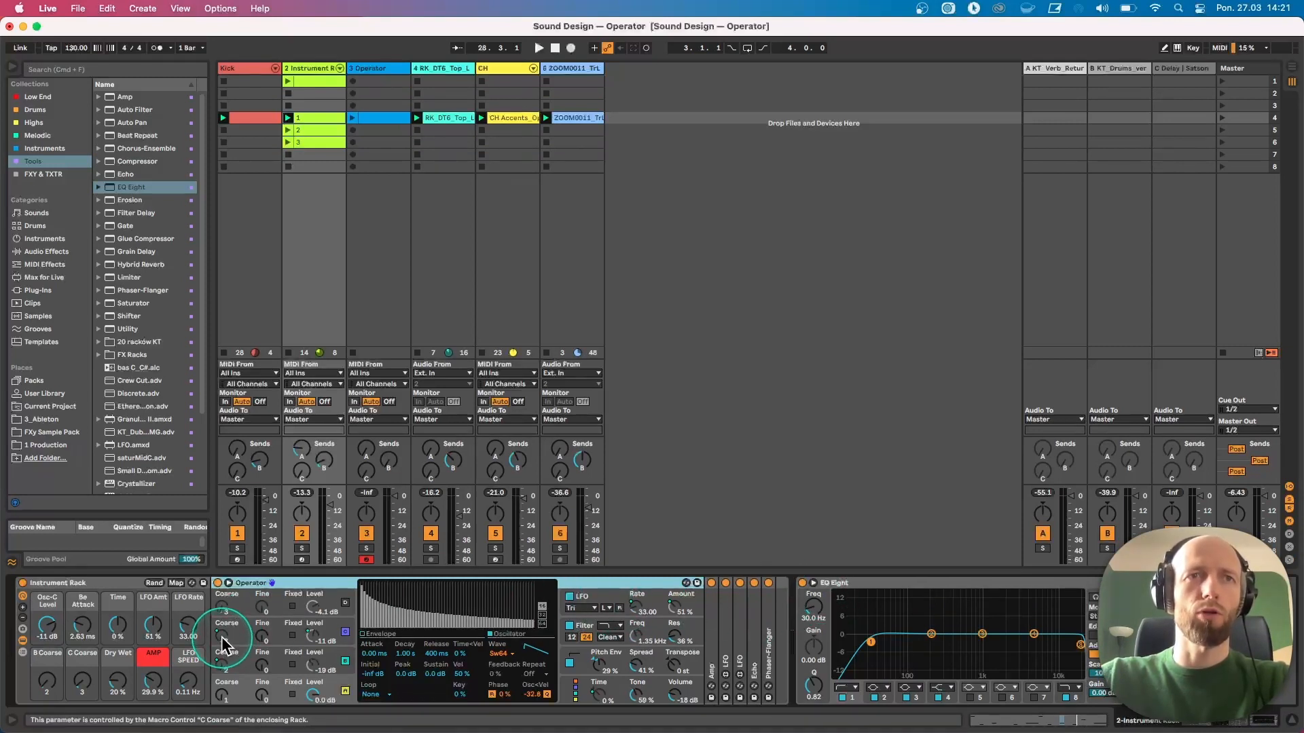
right_click(263, 639)
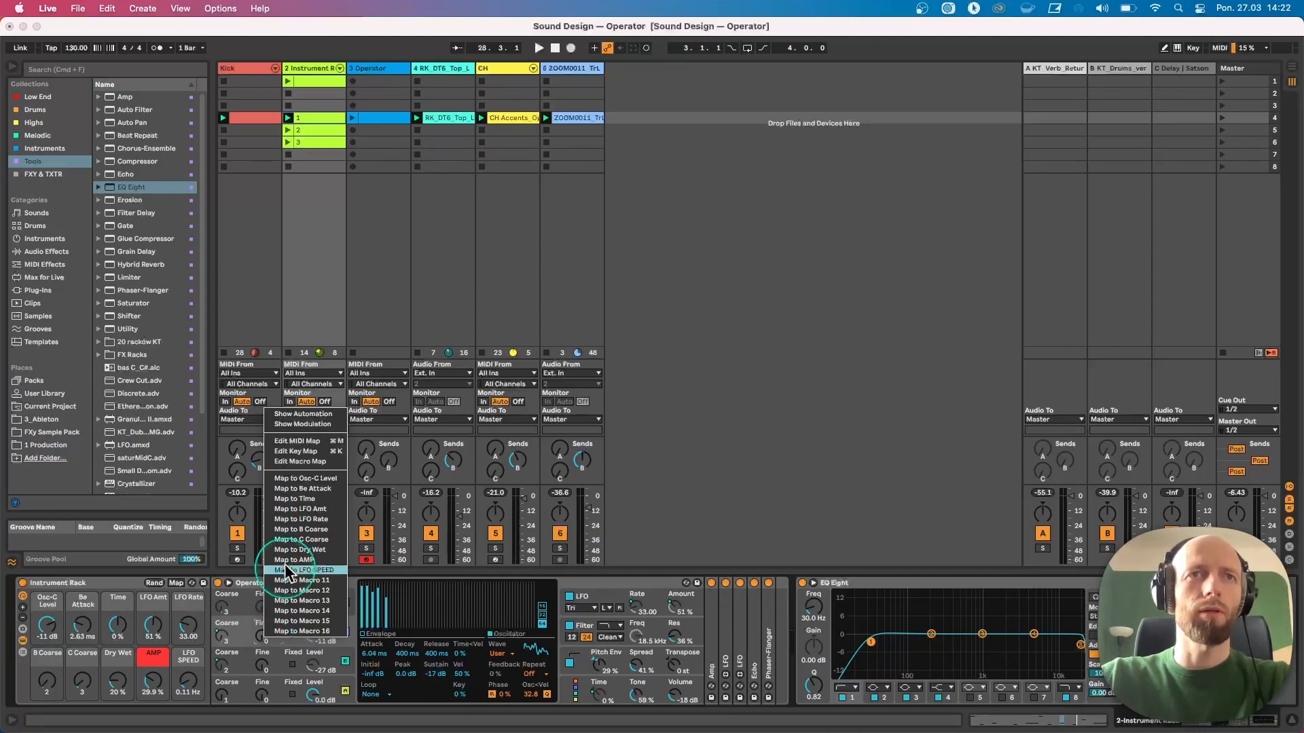
left_click(130, 584)
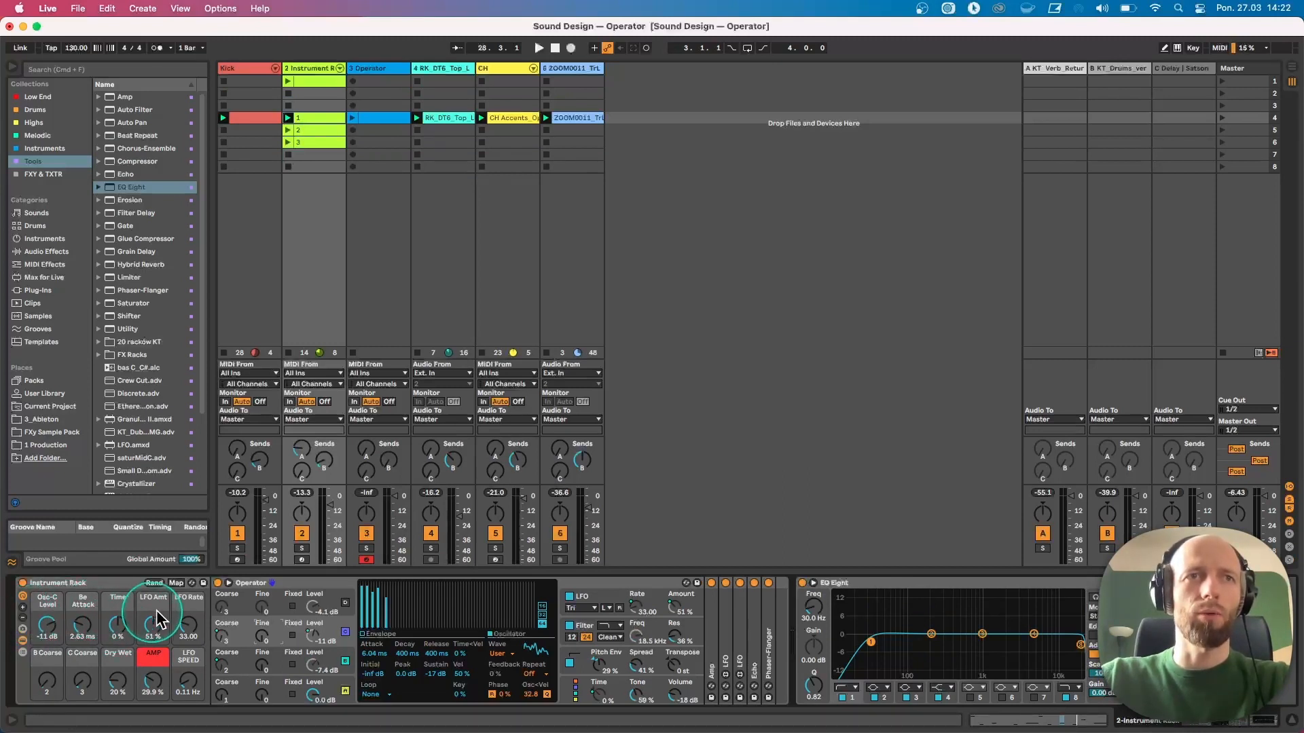
Increase the Instrument Rack's visible macros to 16, then reduce them back to eight
left_click(23, 611)
left_click(23, 611)
left_click(24, 611)
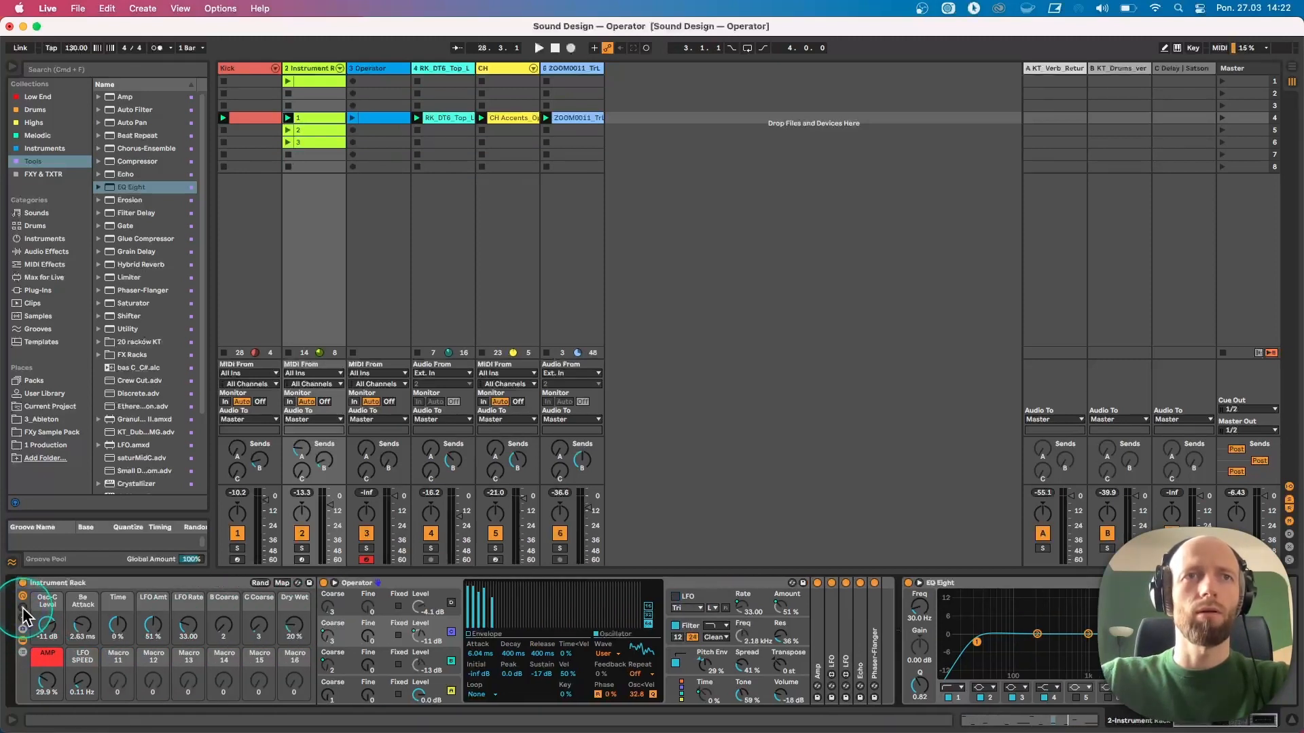
left_click(24, 619)
left_click(23, 619)
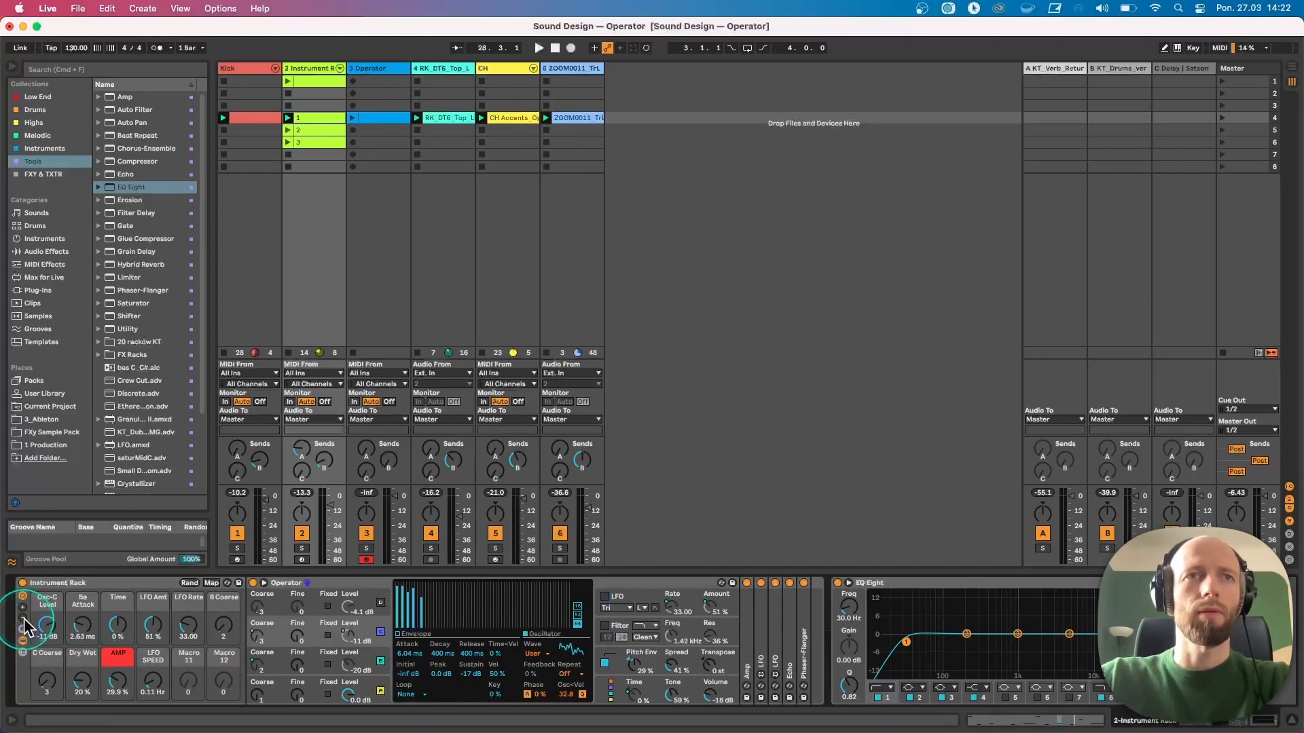
left_click(24, 619)
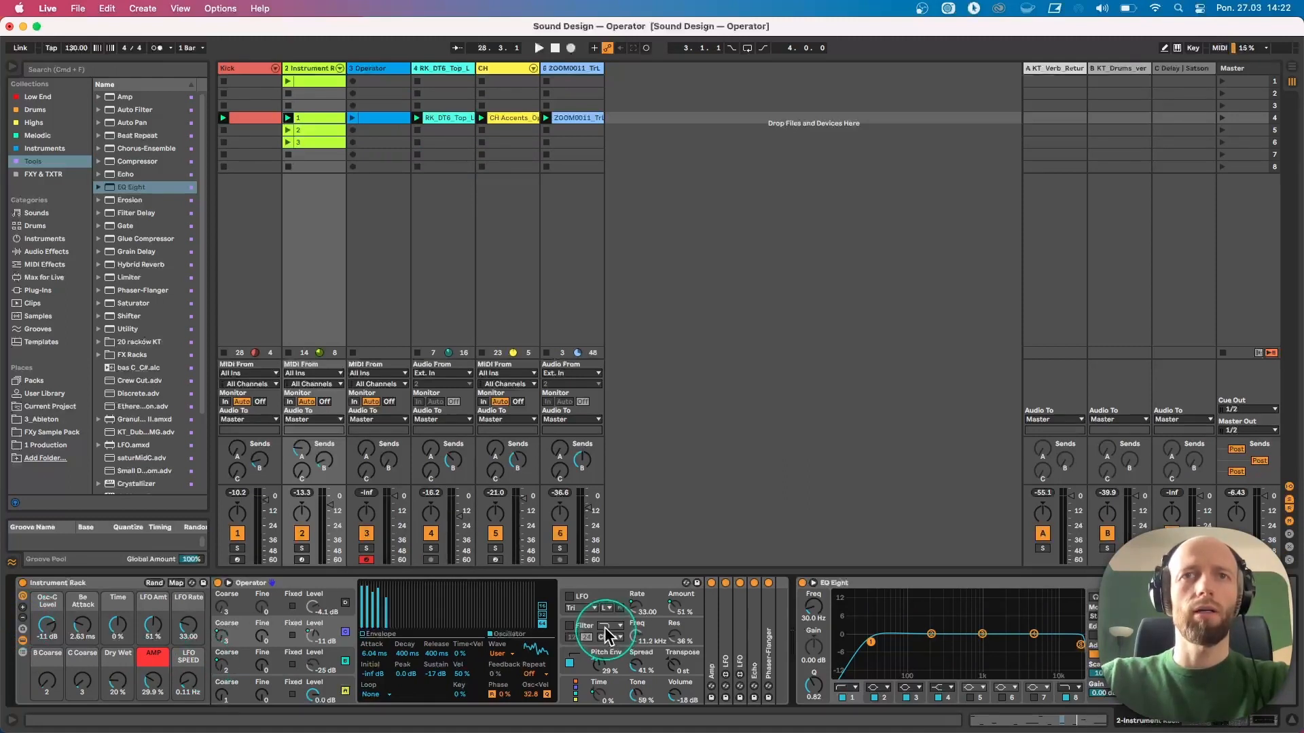
Enable Operator's filter and LFO and start playback
left_click(570, 624)
left_click(569, 598)
key("space")
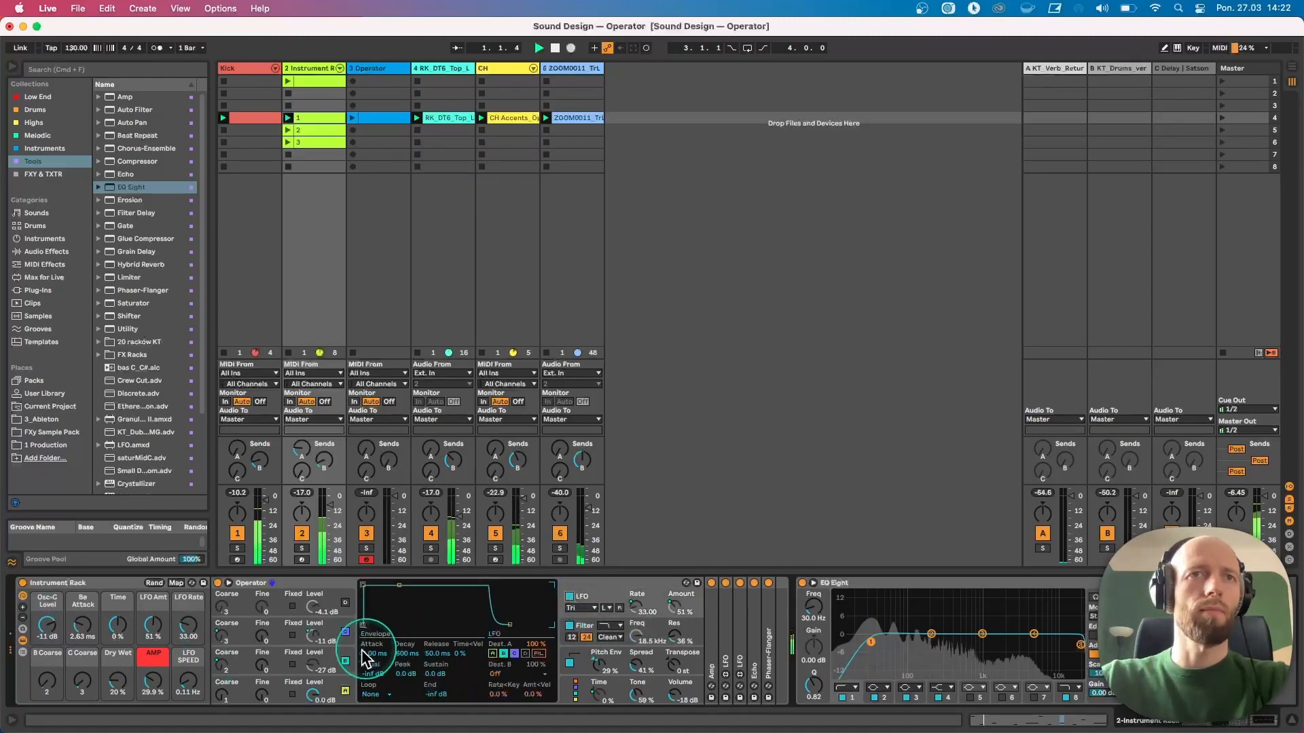
Tweak the rack macros, setting Dry Wet to about 3.5%, LFO Rate to 37.00 and LFO Speed to 0.42 Hz
left_click_drag(83, 681, 50, 712)
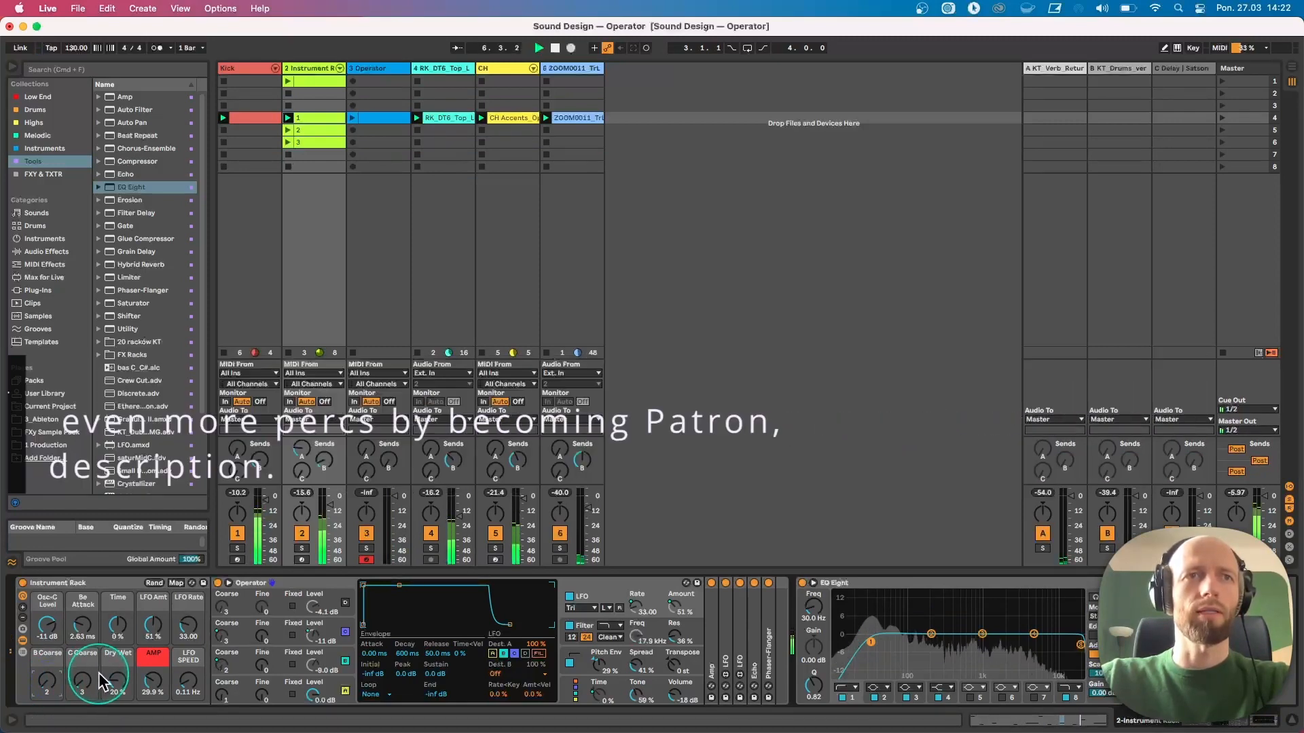
left_click_drag(119, 686, 184, 697)
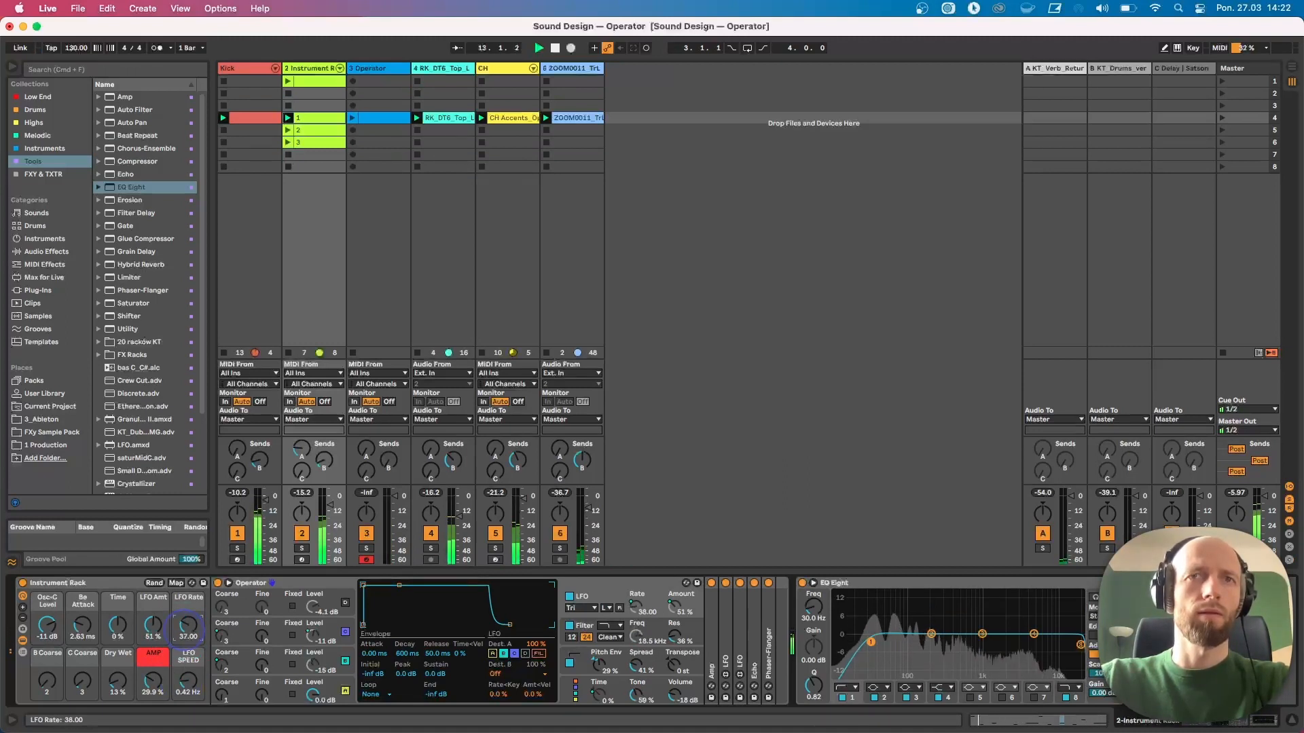
Adjust the rack macros, setting LFO Rate to 34.00, LFO Amt to 37% and LFO Speed to 0.03 Hz
left_click_drag(185, 628, 185, 627)
left_click_drag(187, 673, 187, 668)
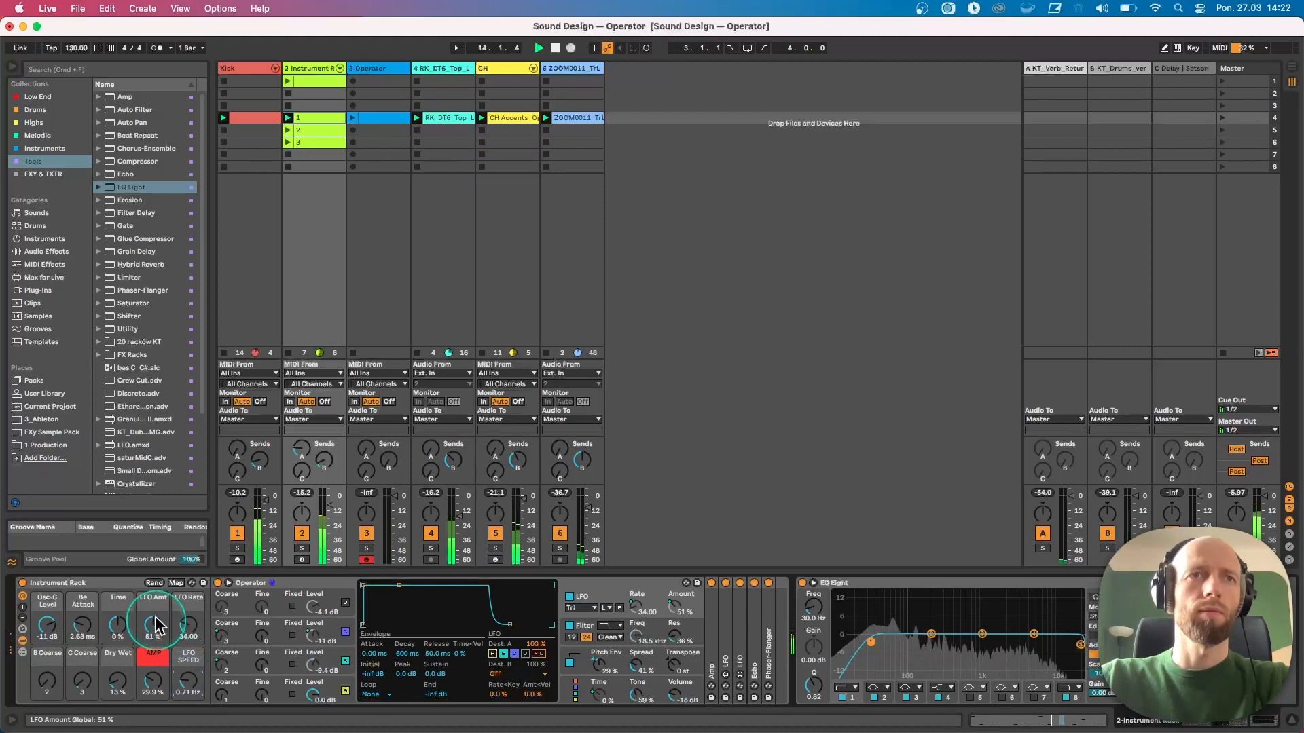
left_click_drag(148, 617, 118, 625)
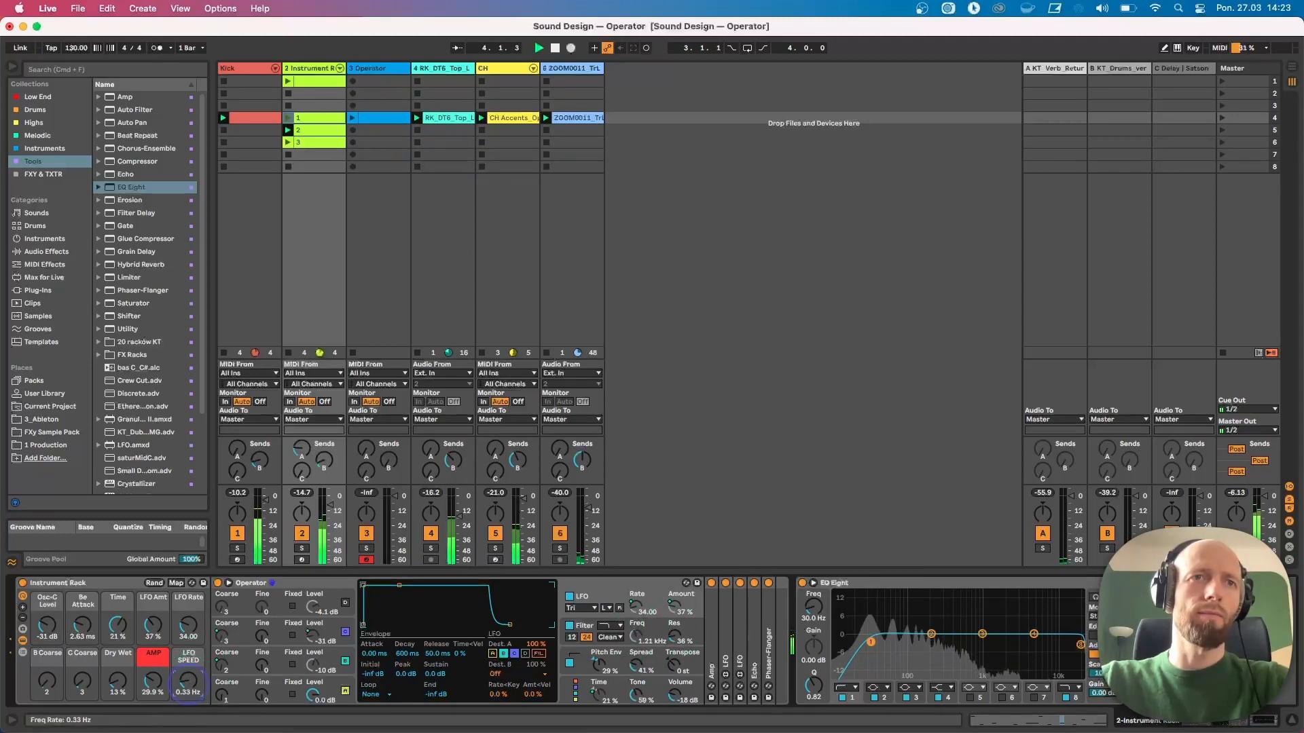
mouse_move(188, 684)
left_mouse_down()
mouse_move(188, 696)
mouse_move(188, 682)
left_mouse_up()
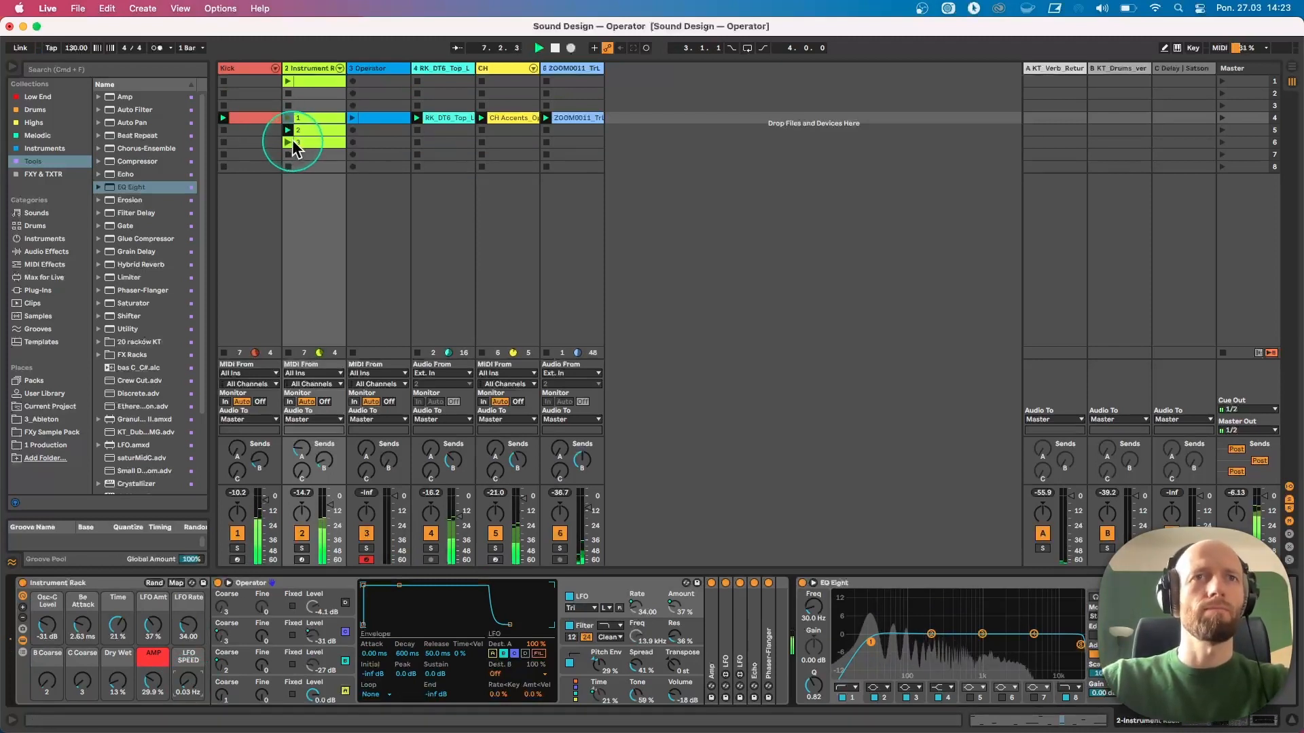
Expand the LFO device and set its Filter Freq modulation range to 19%–62%, then collapse it
double_click(743, 638)
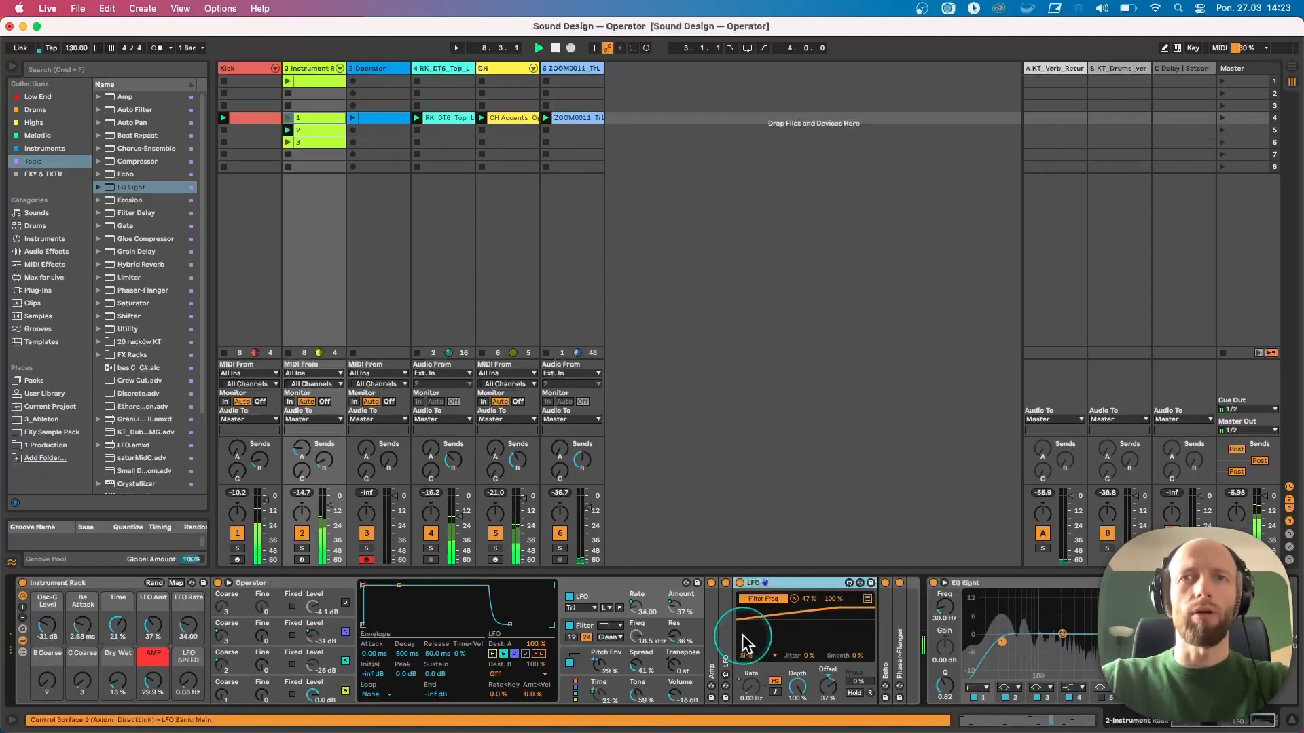
mouse_move(833, 598)
left_mouse_down()
mouse_move(834, 609)
mouse_move(812, 601)
mouse_move(826, 611)
left_mouse_up()
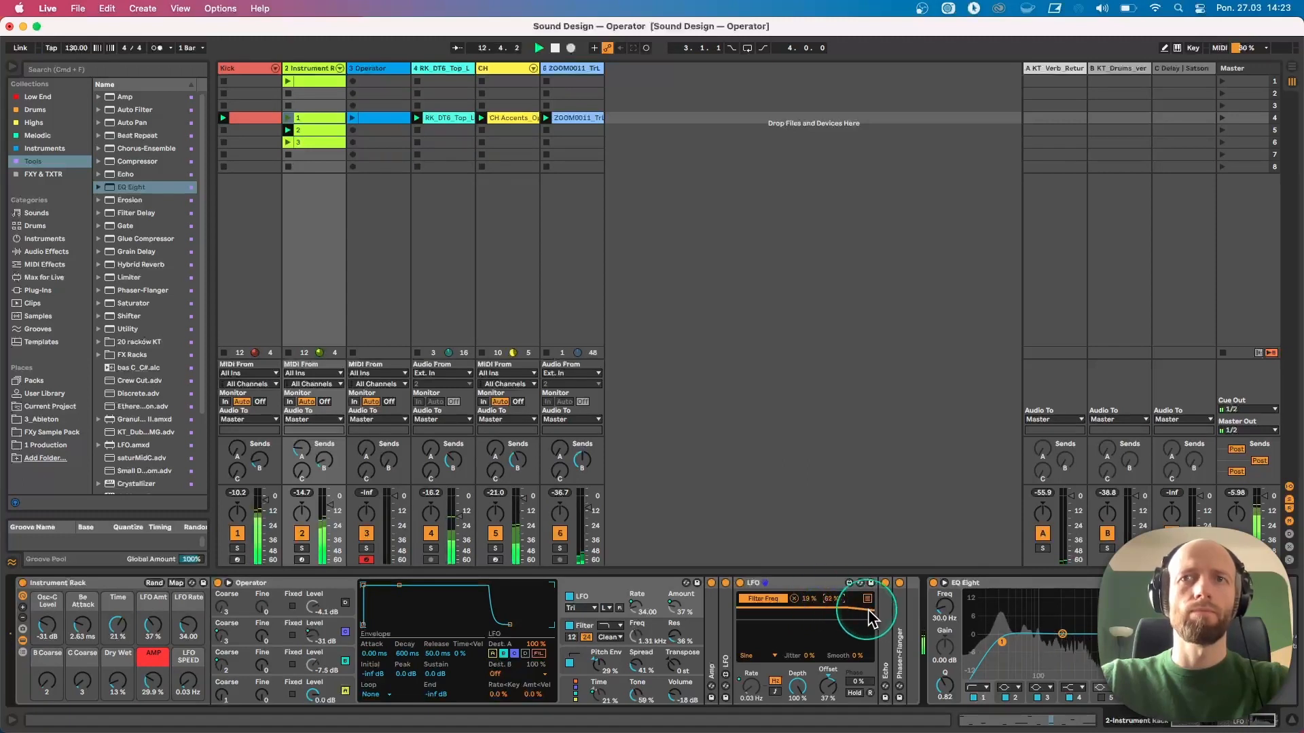
double_click(789, 581)
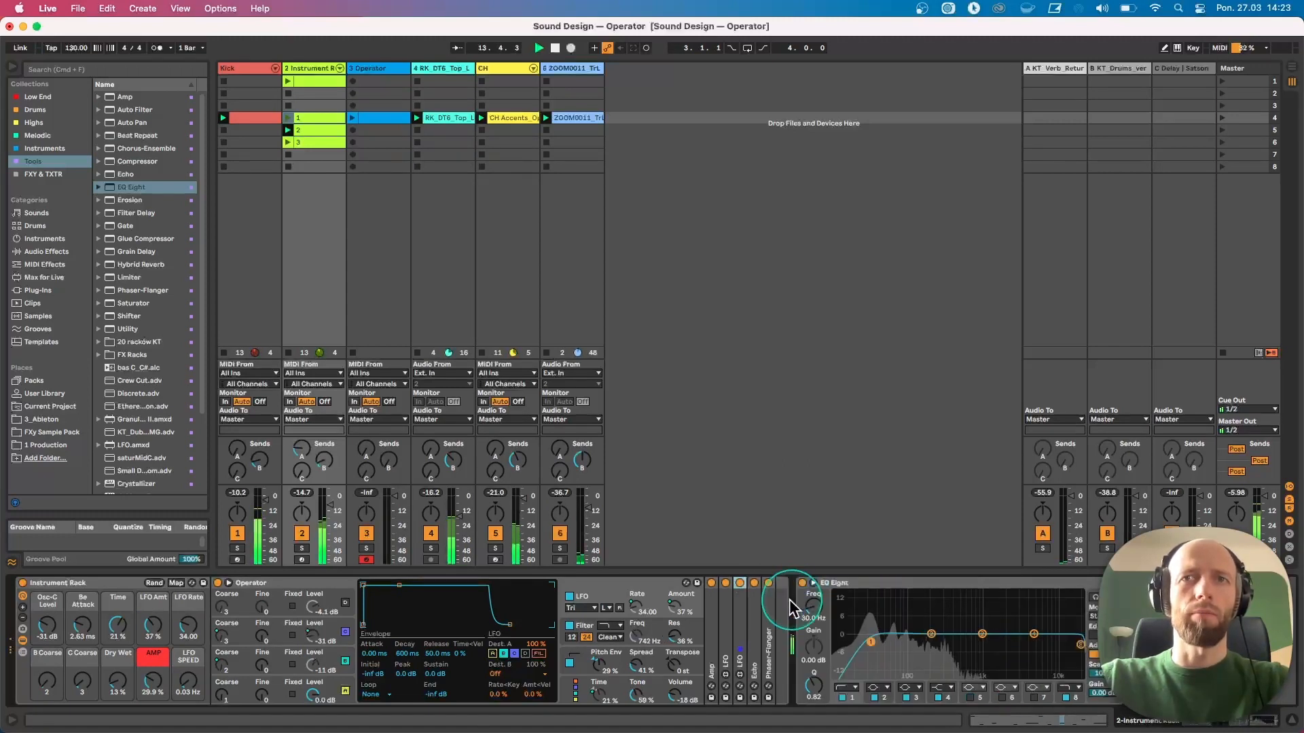
Expand the Phaser-Flanger device and set its Dry/Wet to 39%
double_click(774, 599)
left_click(926, 686)
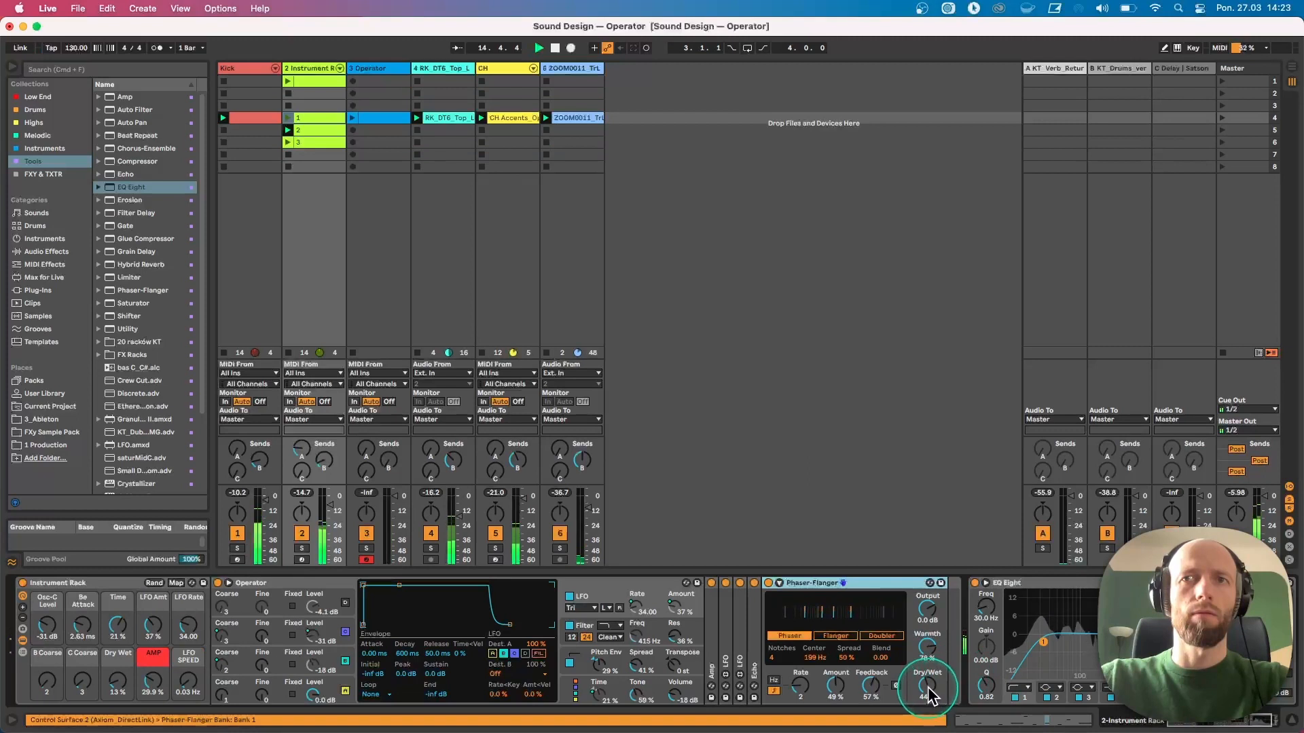
left_click_drag(927, 686, 926, 688)
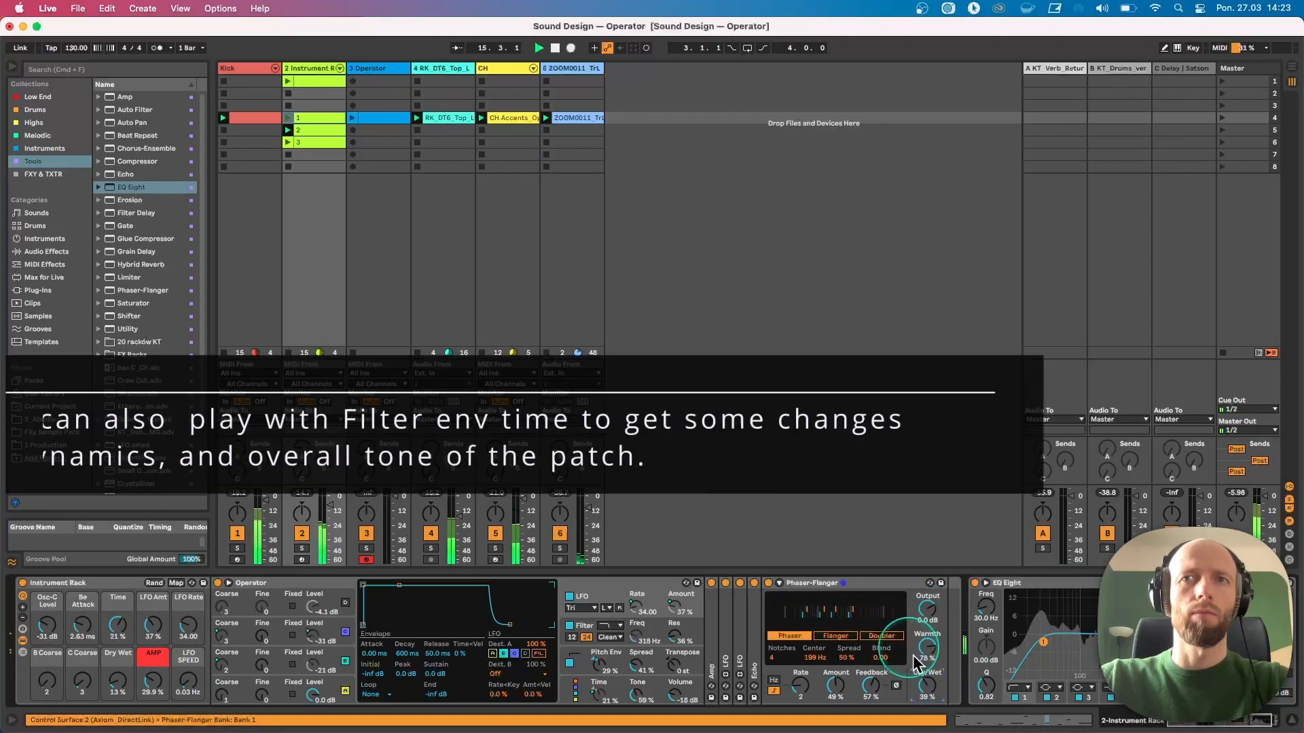
Expand the LFO device again and set its Filter Freq modulation range to 35%–77%
double_click(741, 628)
left_click_drag(808, 598, 808, 591)
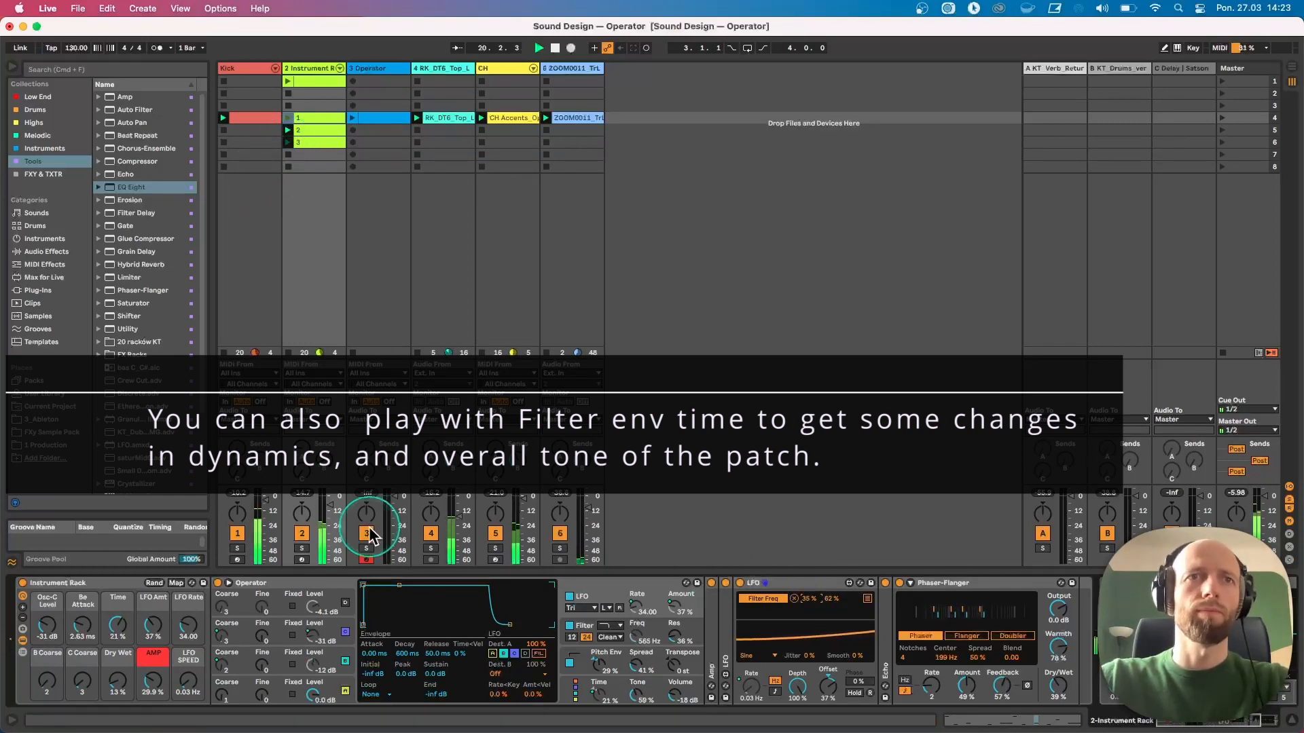
left_click_drag(832, 599, 831, 589)
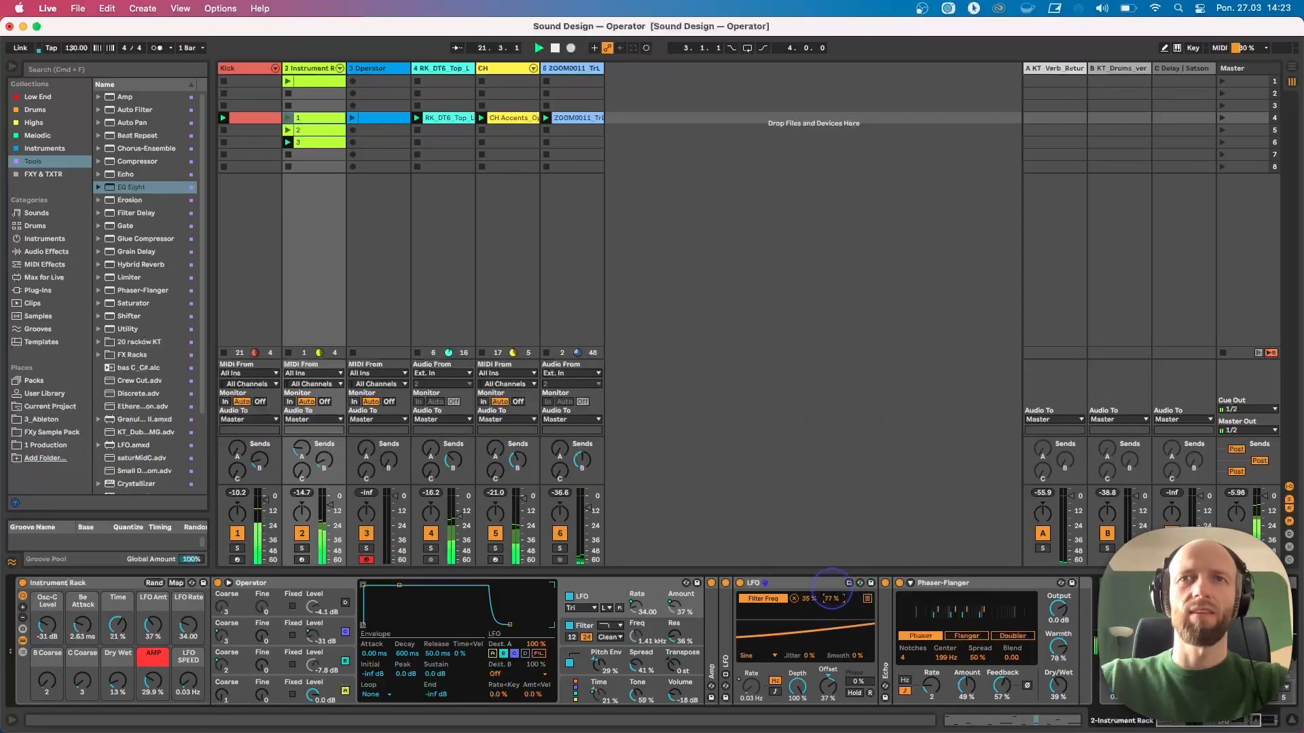